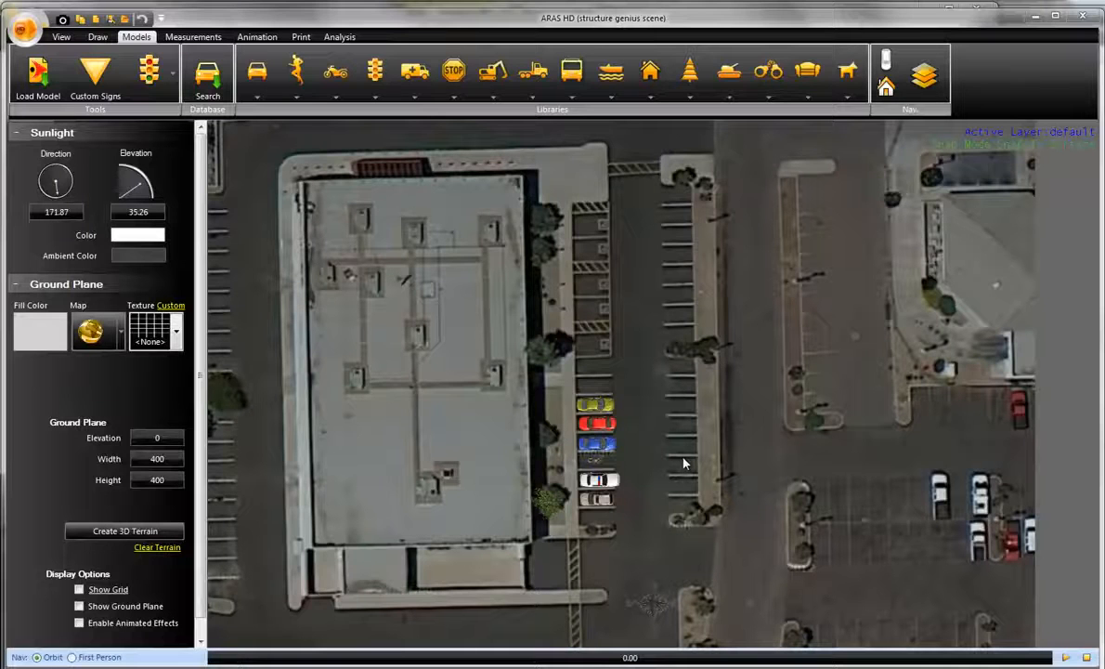
{"action": "left_click_drag", "start_coordinate": [684, 463], "coordinate": [724, 461]}
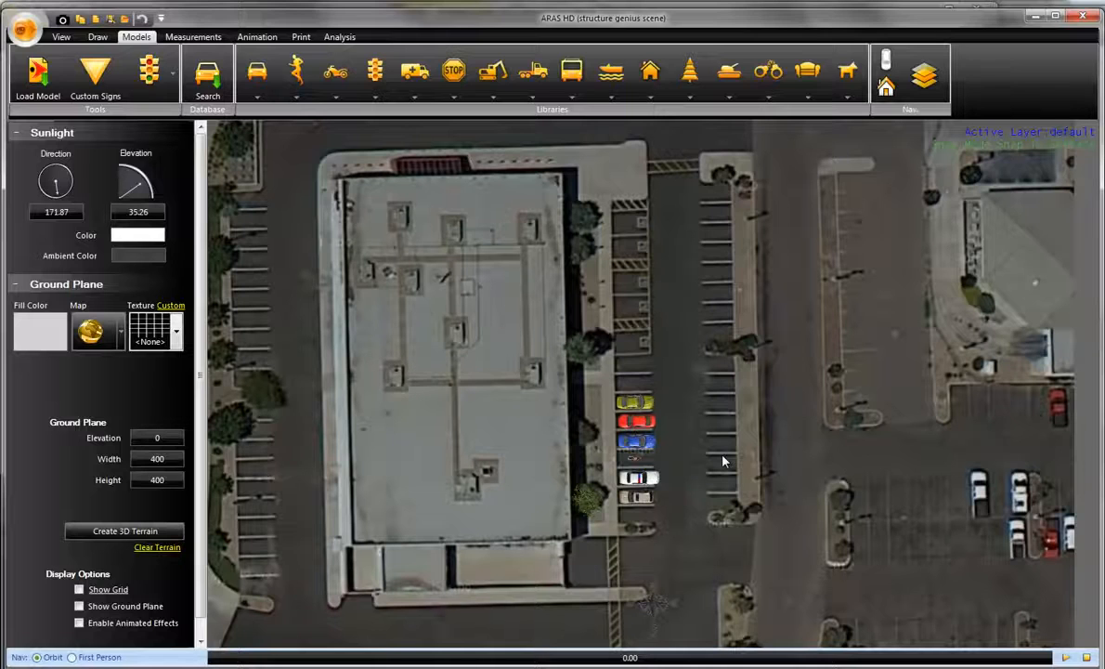
{"action": "scroll", "coordinate": [723, 462], "scroll_direction": "down", "scroll_amount": 2}
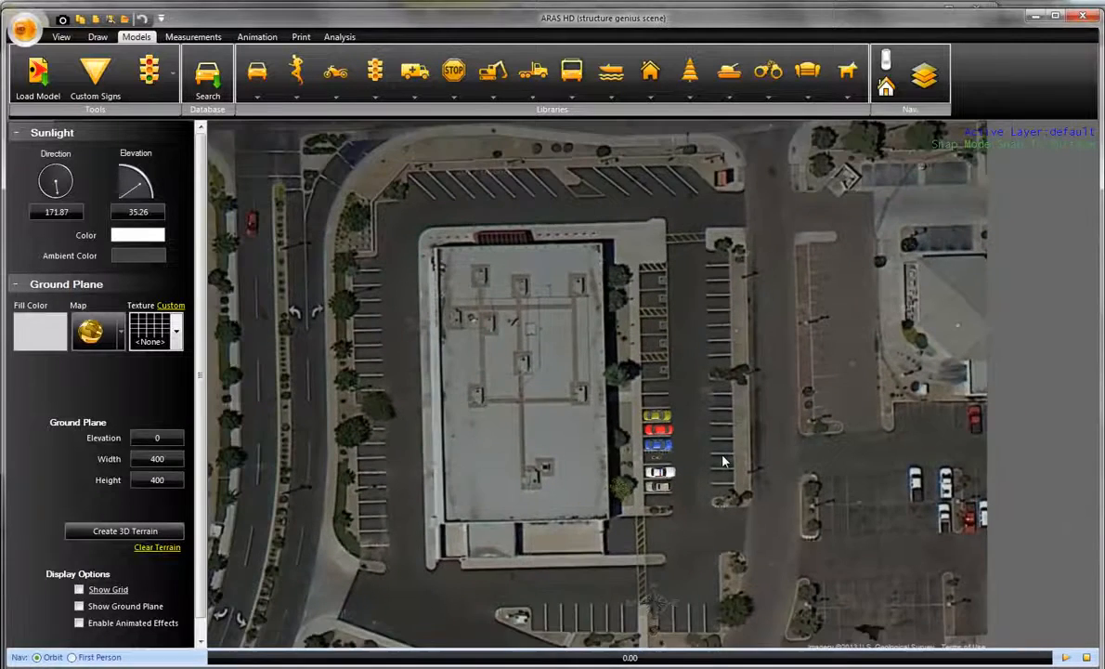
{"action": "scroll", "coordinate": [687, 455], "scroll_direction": "down", "scroll_amount": 1}
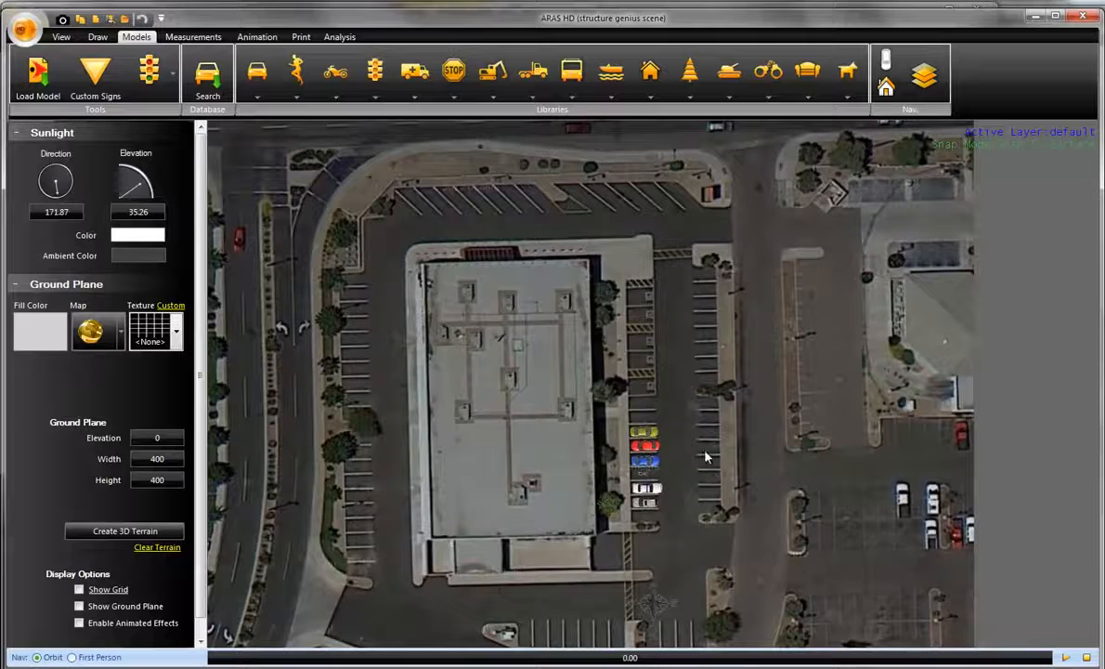
- Place a linear dimension spanning the five parking stalls across the aisle from the parked cars
{"action": "scroll", "coordinate": [687, 455], "scroll_direction": "up", "scroll_amount": 3}
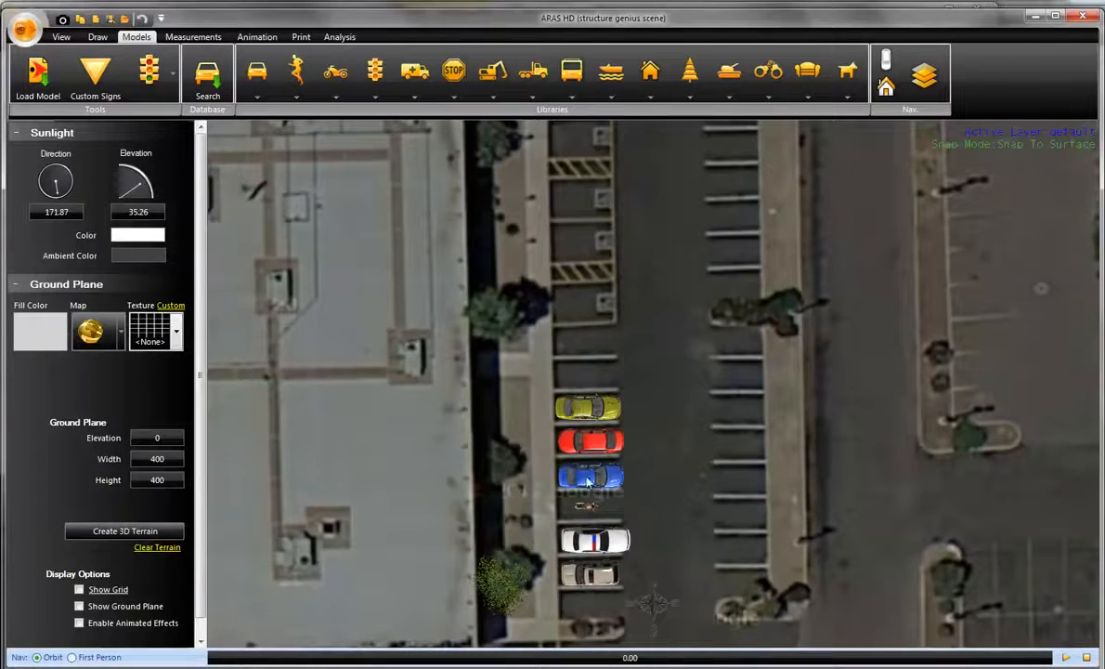
{"action": "left_click_drag", "start_coordinate": [676, 527], "coordinate": [613, 540]}
{"action": "scroll", "coordinate": [613, 540], "scroll_direction": "up", "scroll_amount": 4}
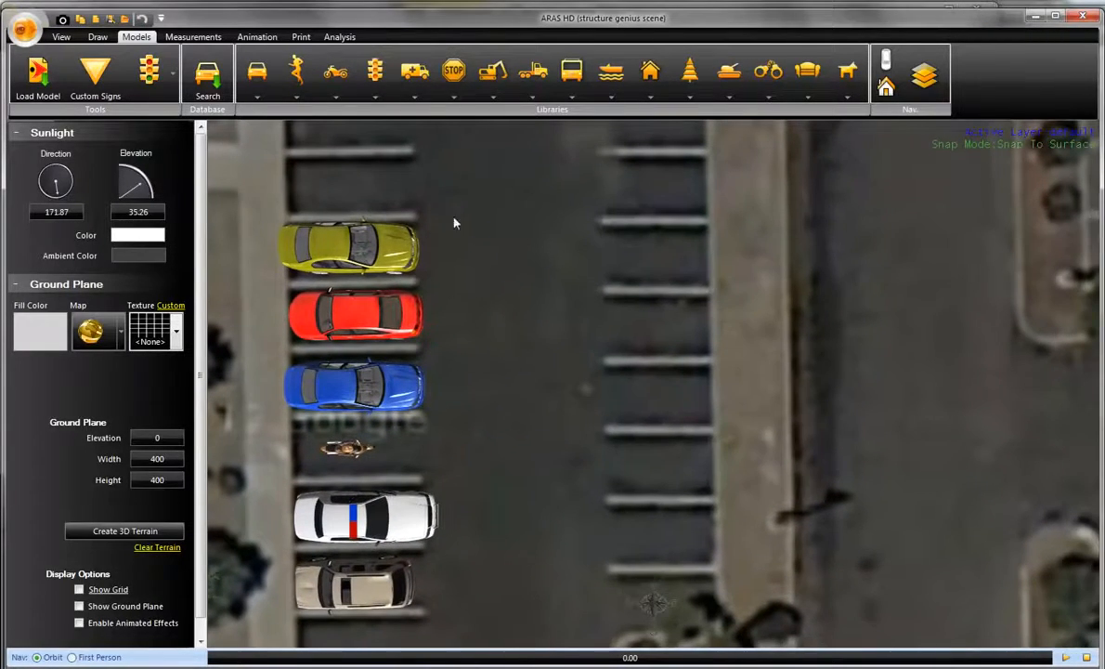
{"action": "left_click", "coordinate": [97, 37]}
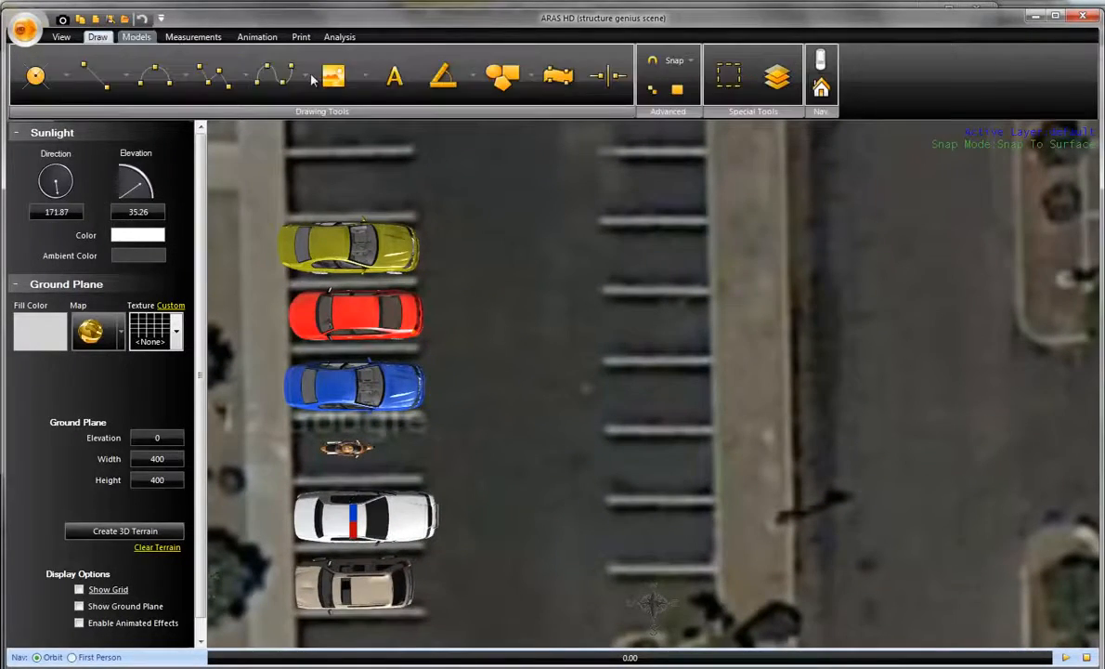
{"action": "left_click", "coordinate": [473, 91]}
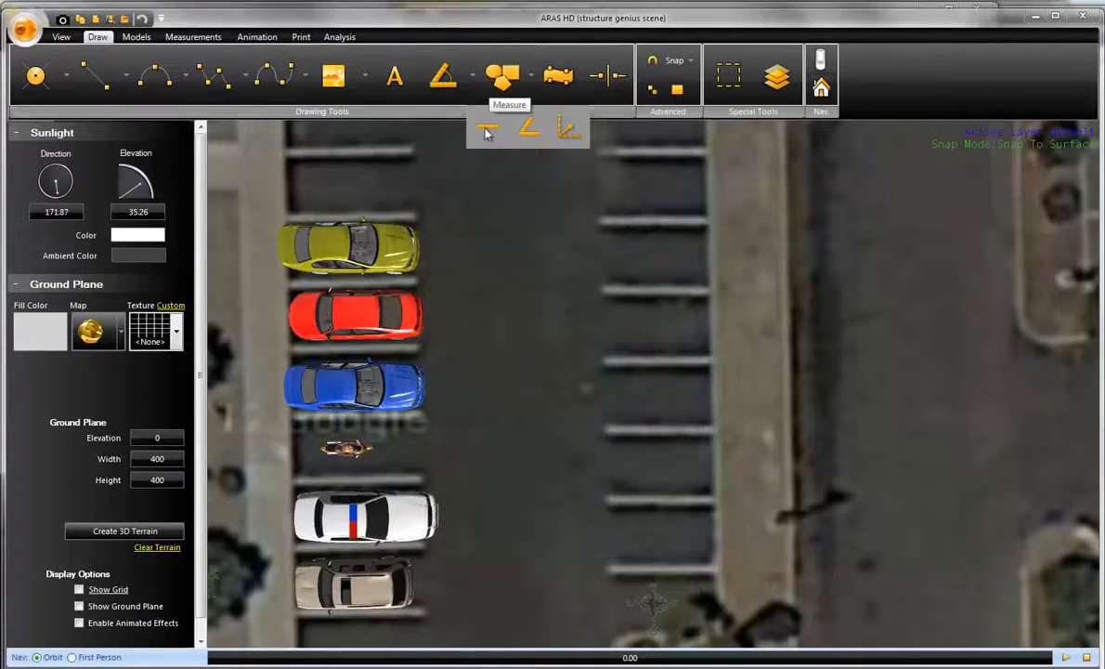
{"action": "left_click", "coordinate": [488, 130]}
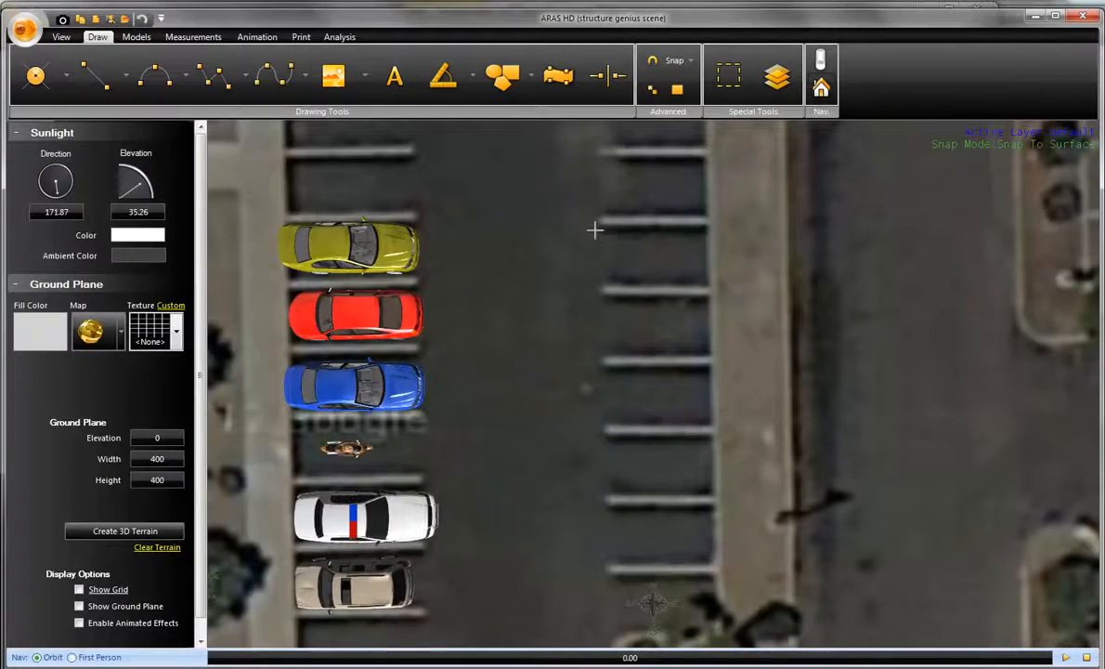
{"action": "left_click", "coordinate": [596, 224]}
{"action": "scroll", "coordinate": [599, 399], "scroll_direction": "up", "scroll_amount": 3}
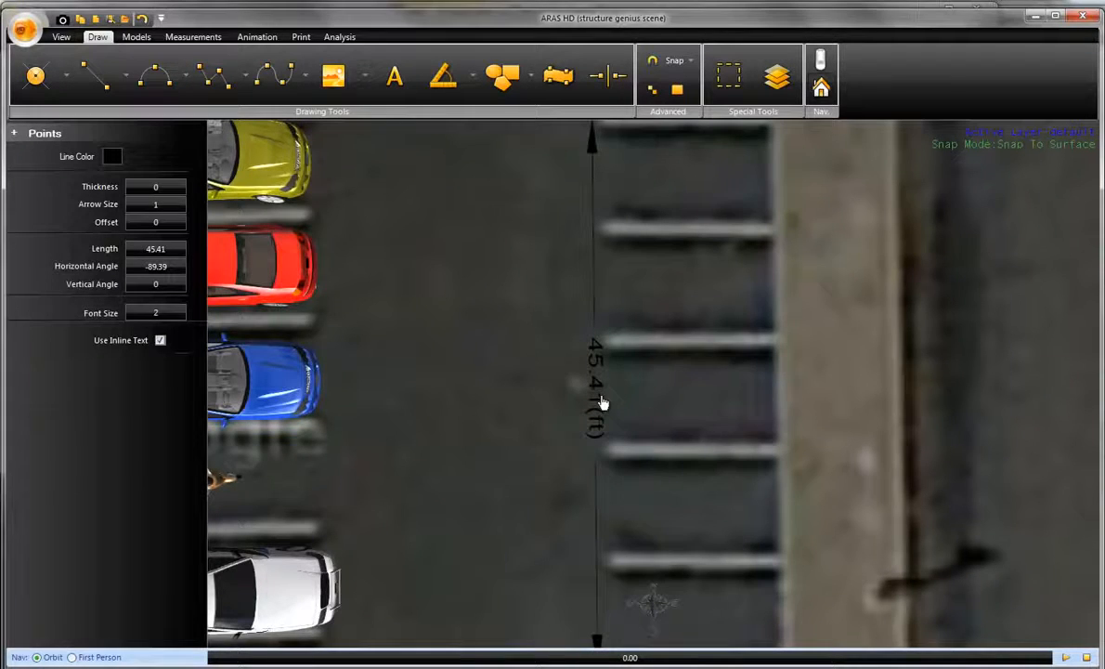
- Examine the building footprint, the dimensioned stalls and the parked cars from several distances and 3D angles
{"action": "scroll", "coordinate": [601, 401], "scroll_direction": "down", "scroll_amount": 2}
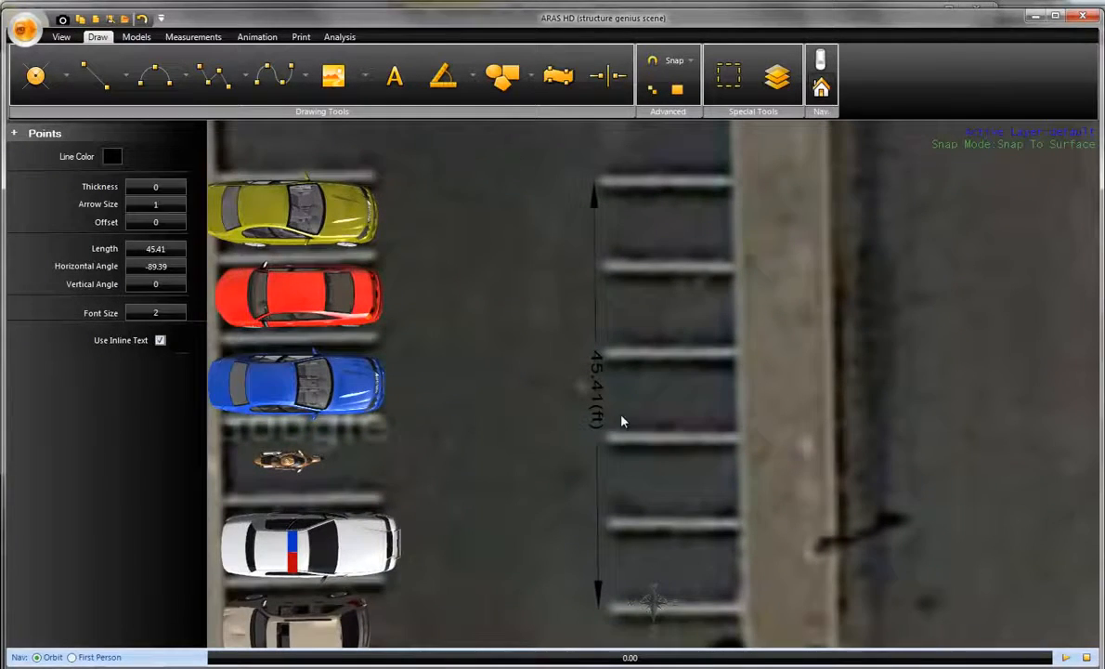
{"action": "scroll", "coordinate": [622, 421], "scroll_direction": "down", "scroll_amount": 3}
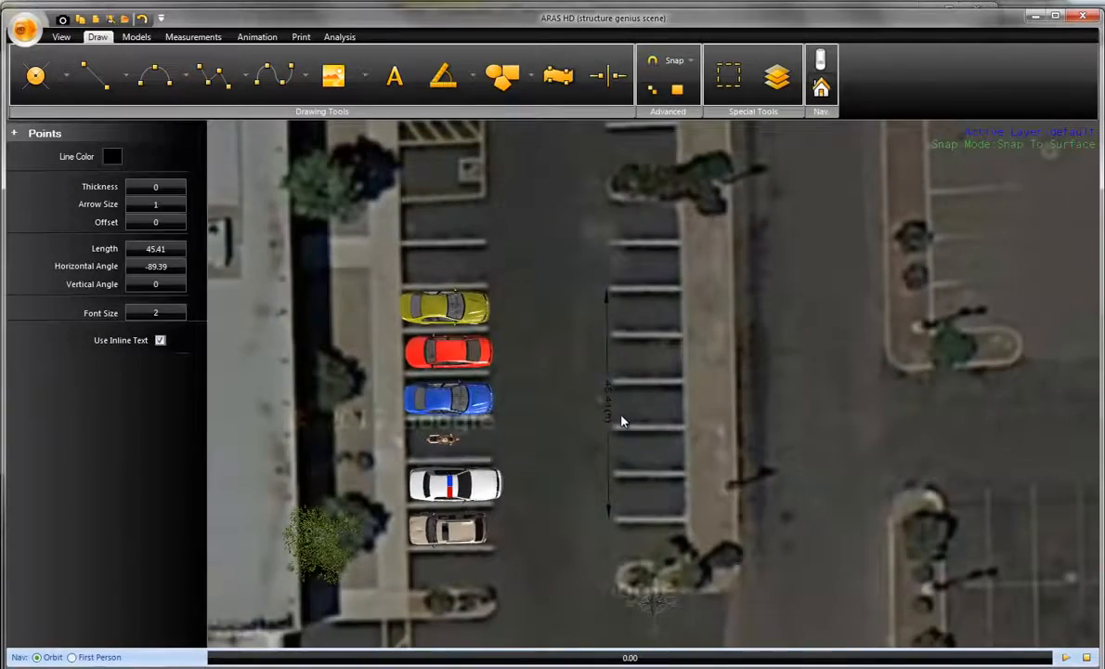
{"action": "middle_click_drag", "start_coordinate": [560, 432], "coordinate": [752, 433]}
{"action": "scroll", "coordinate": [753, 434], "scroll_direction": "down", "scroll_amount": 3}
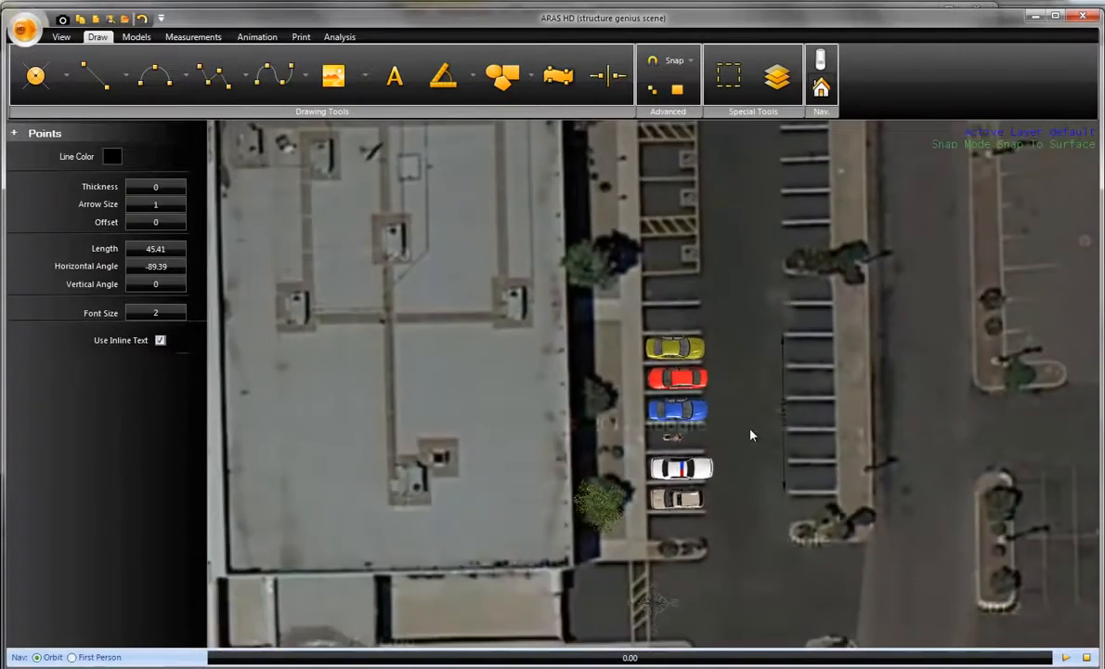
{"action": "right_click_drag", "start_coordinate": [752, 434], "coordinate": [753, 396]}
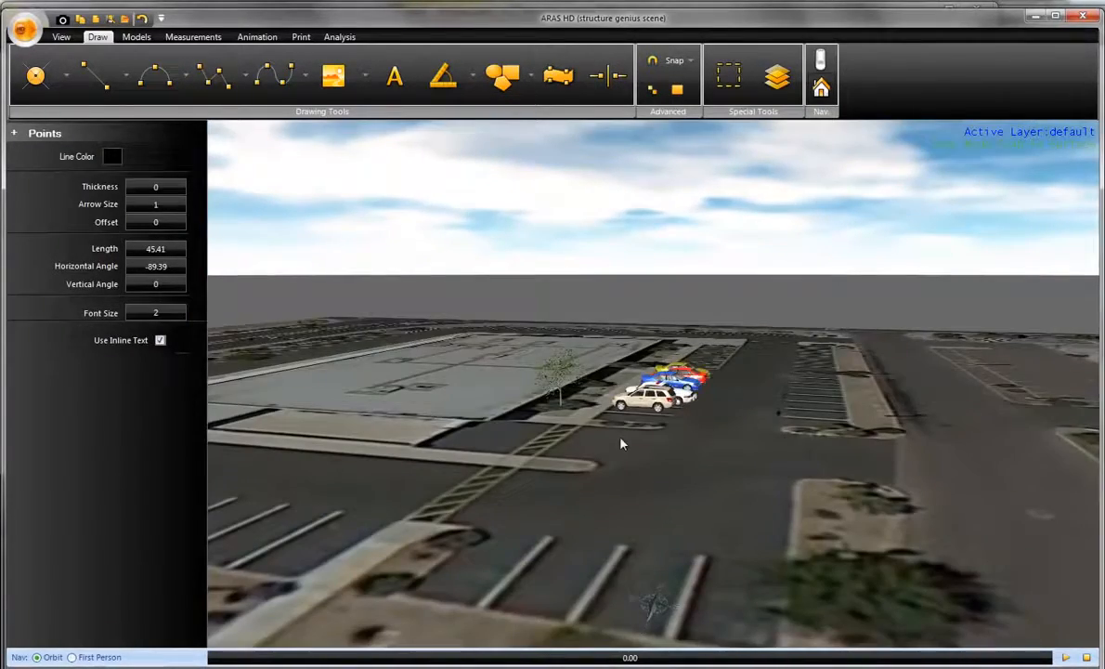
{"action": "middle_click_drag", "start_coordinate": [614, 425], "coordinate": [680, 479]}
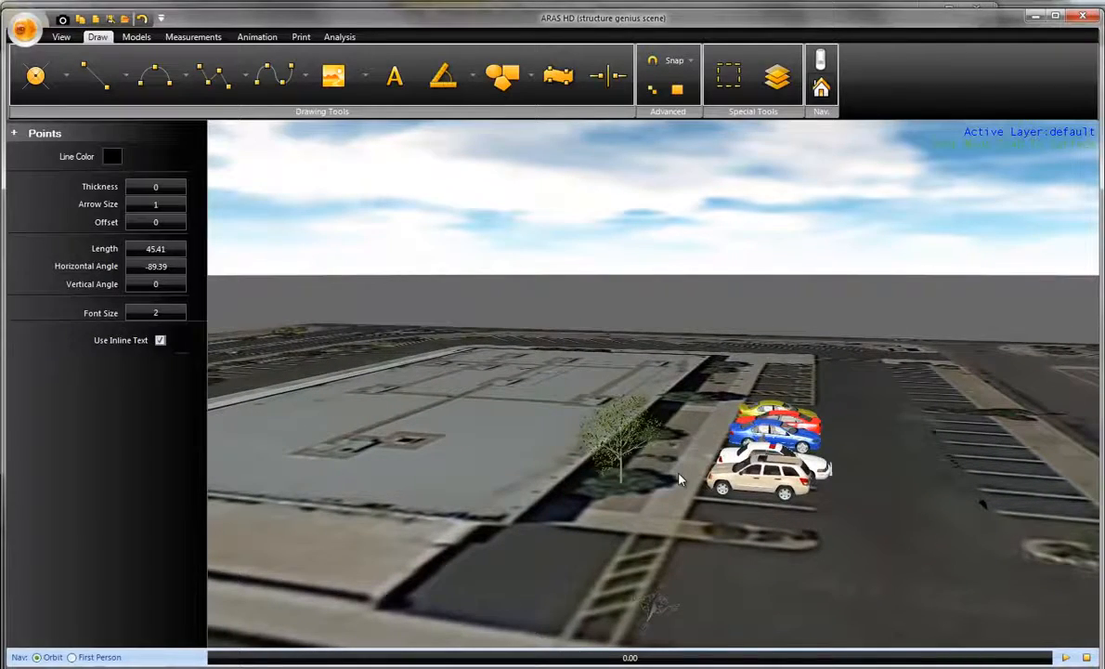
{"action": "right_click_drag", "start_coordinate": [678, 471], "coordinate": [691, 570]}
{"action": "scroll", "coordinate": [690, 572], "scroll_direction": "down", "scroll_amount": 5}
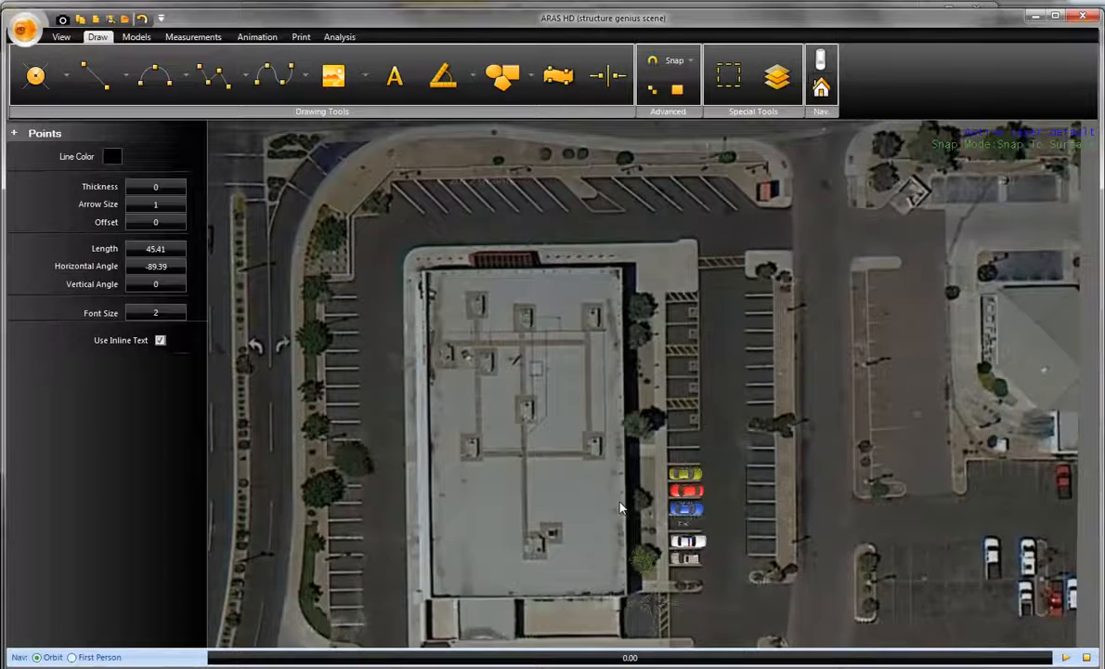
- In the 2D view, start a Structure Genius wall along the building's north edge, about 100.6 ft from the northwest to the northeast corner
{"action": "left_click", "coordinate": [823, 61]}
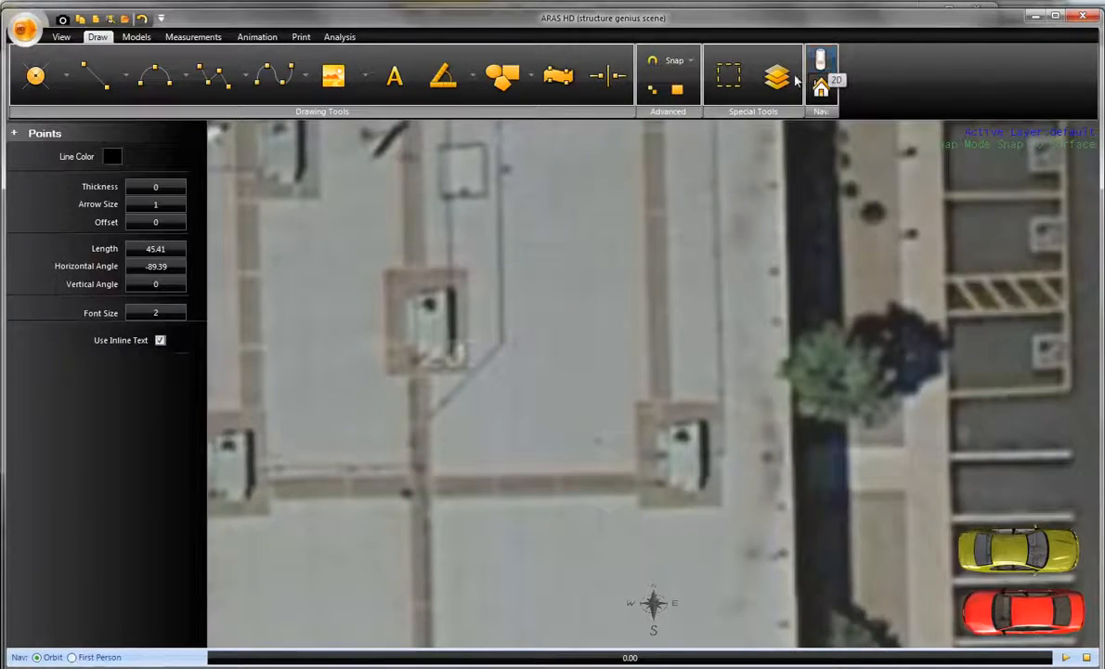
{"action": "scroll", "coordinate": [667, 372], "scroll_direction": "down", "scroll_amount": 5}
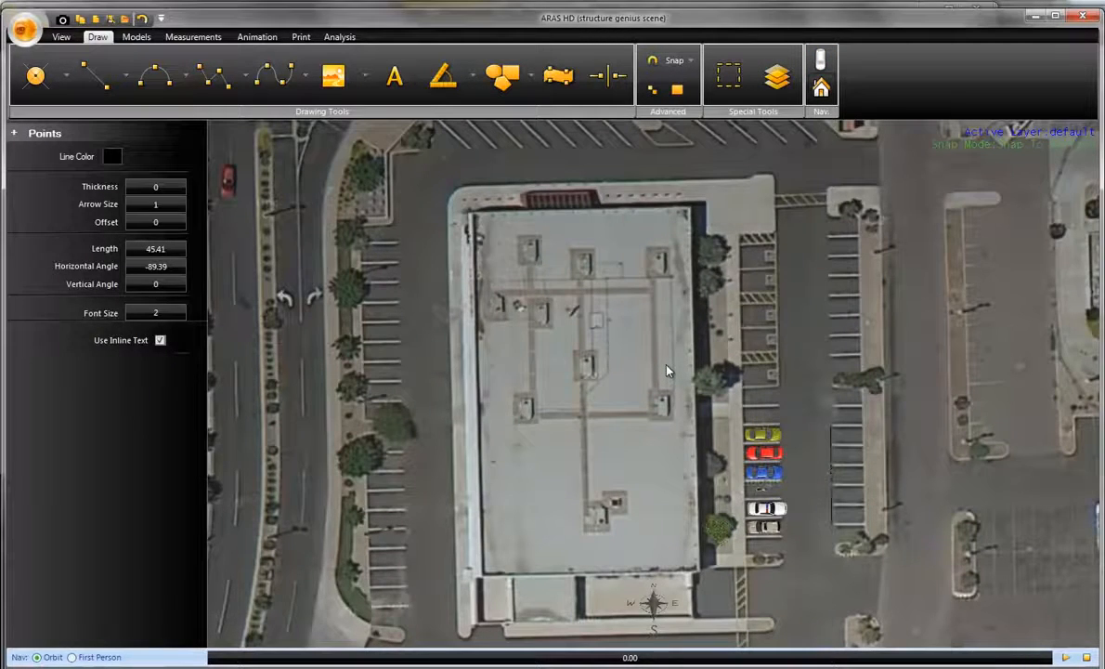
{"action": "left_click", "coordinate": [244, 88]}
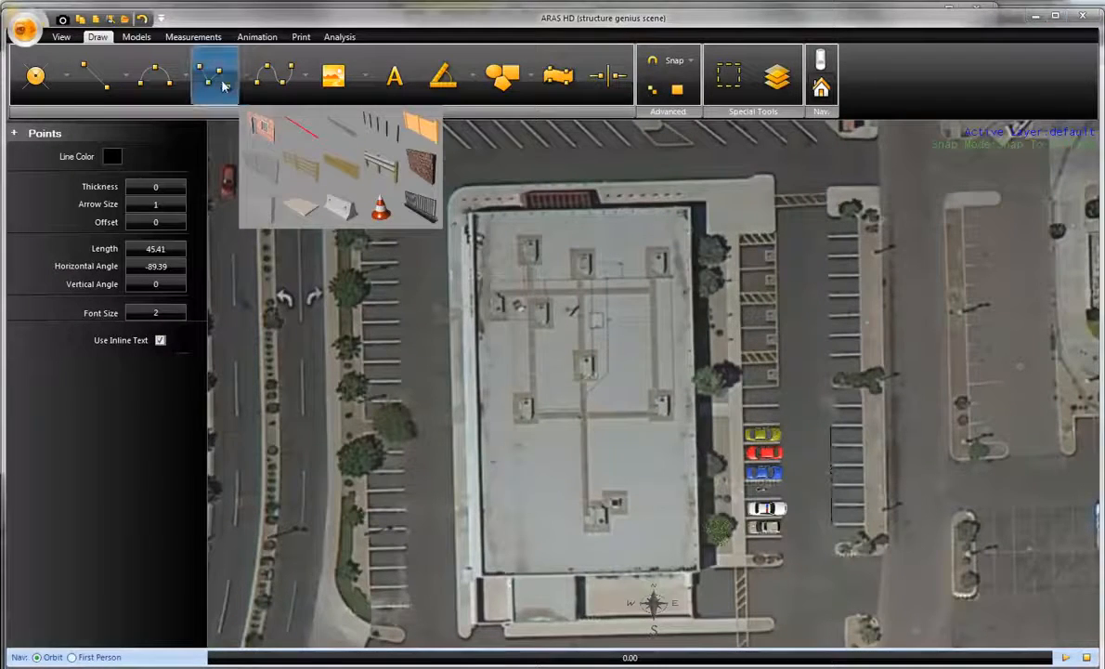
{"action": "left_click", "coordinate": [261, 130]}
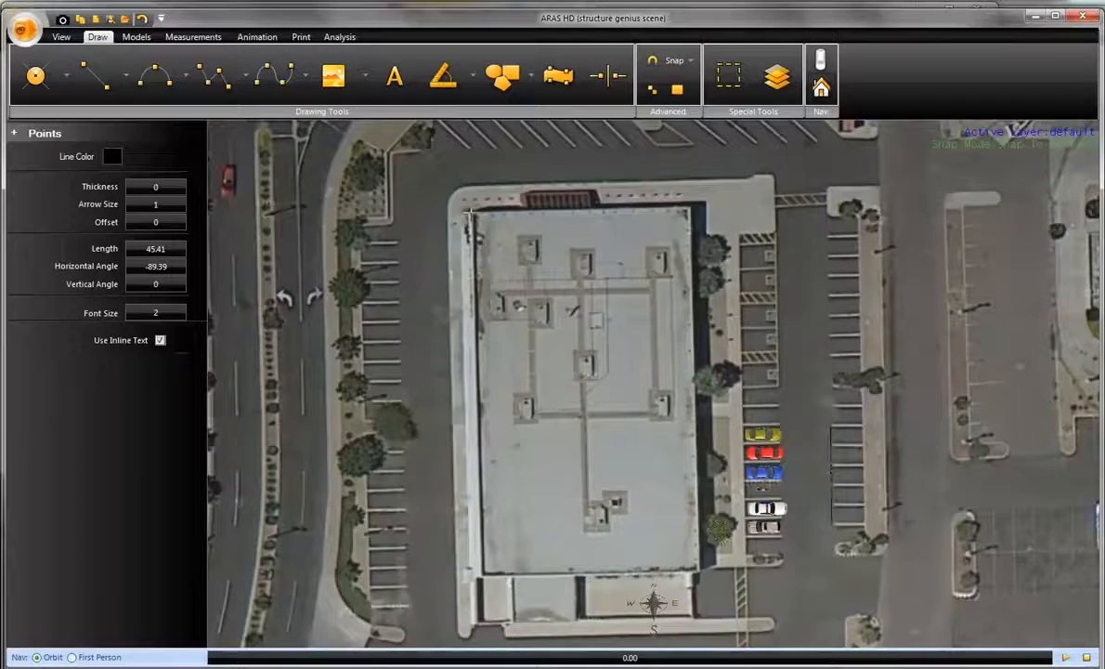
{"action": "scroll", "coordinate": [469, 214], "scroll_direction": "up", "scroll_amount": 3}
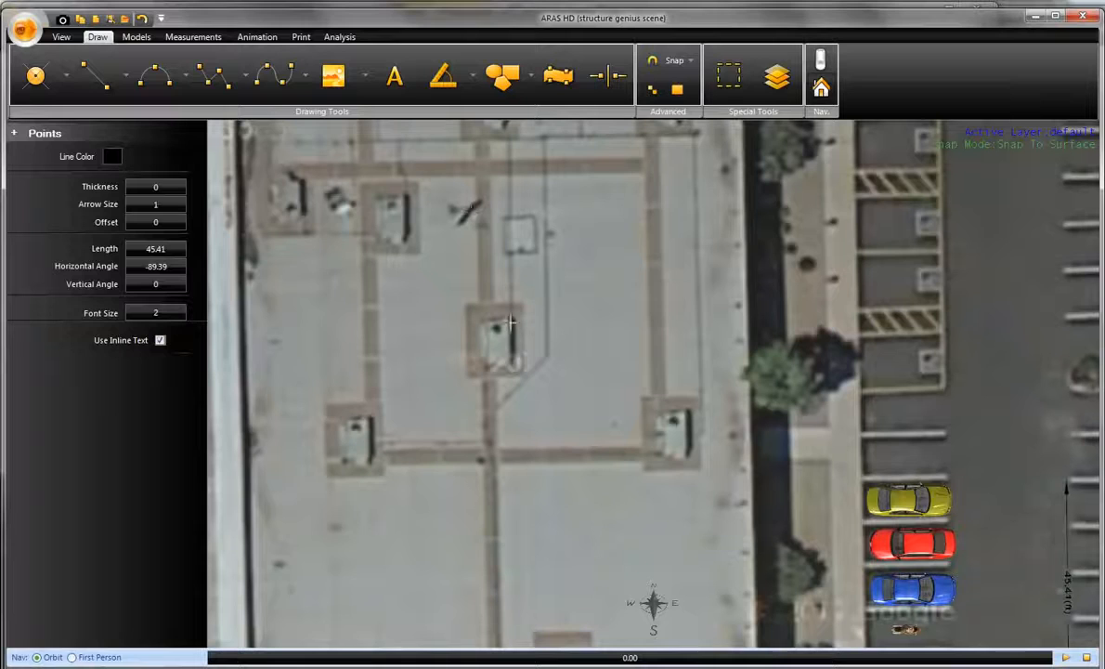
{"action": "middle_click_drag", "start_coordinate": [510, 322], "coordinate": [714, 573]}
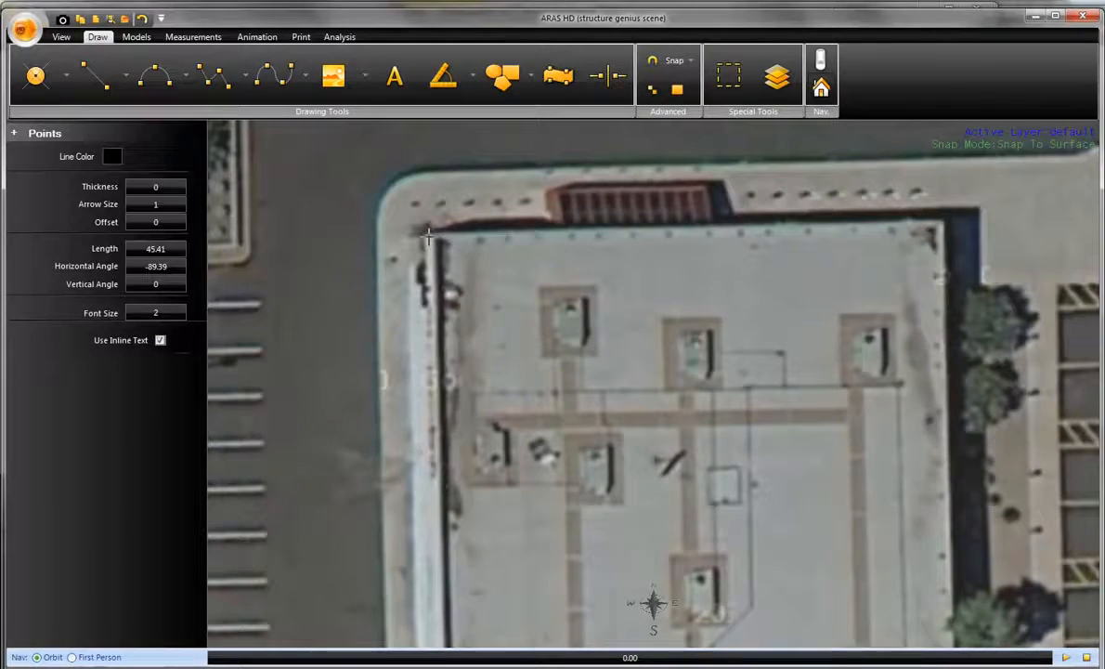
{"action": "left_click", "coordinate": [429, 215]}
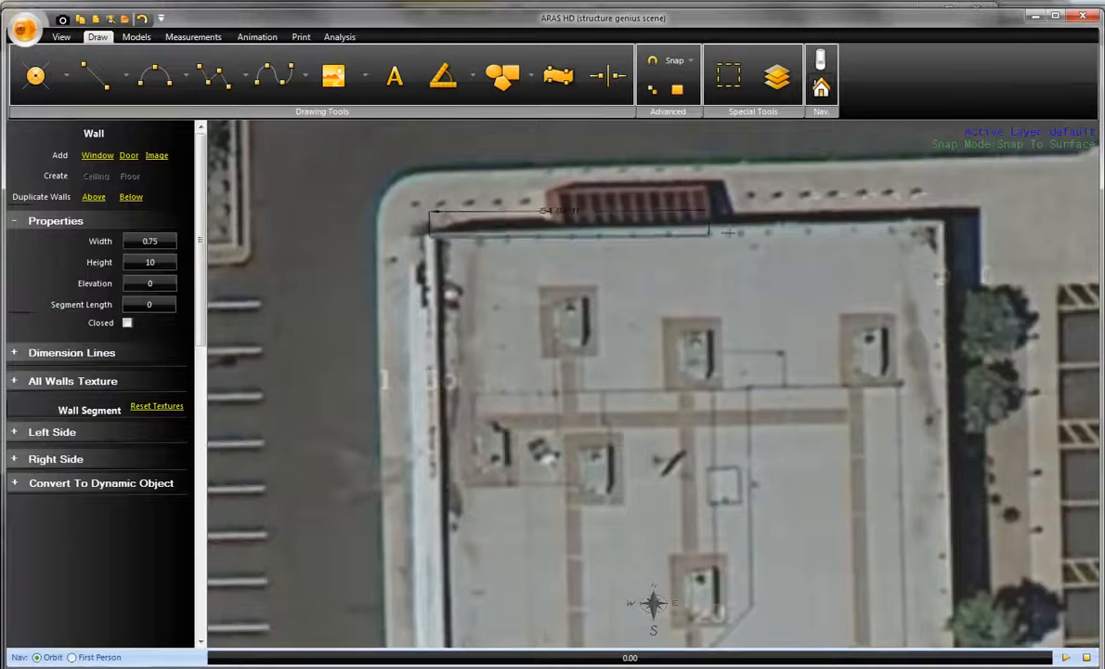
{"action": "left_click", "coordinate": [942, 220]}
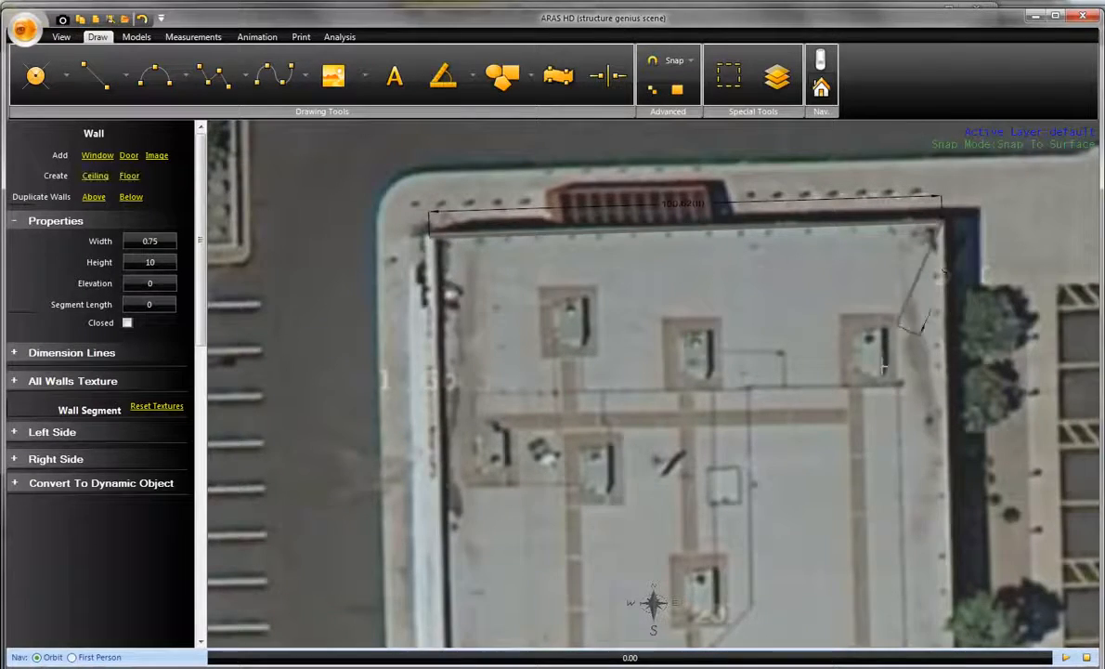
- Continue the wall around the building's east, south and west edges and finish it near the northwest starting corner
{"action": "middle_click_drag", "start_coordinate": [880, 401], "coordinate": [664, 13]}
{"action": "middle_click_drag", "start_coordinate": [697, 465], "coordinate": [636, 234]}
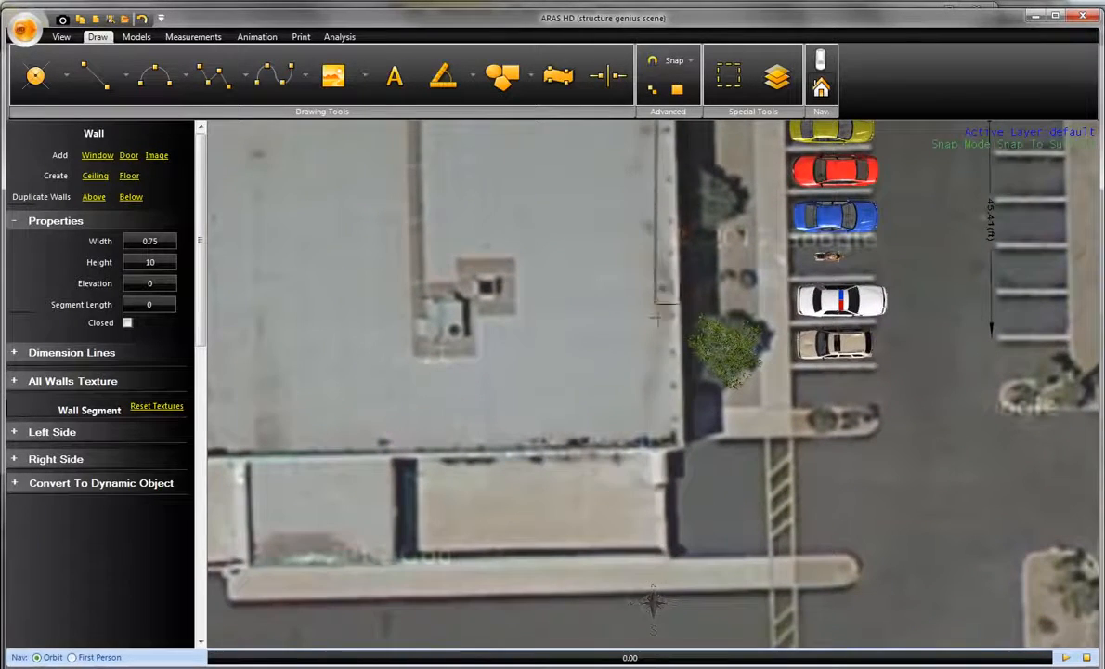
{"action": "left_click", "coordinate": [681, 452]}
{"action": "middle_click_drag", "start_coordinate": [457, 380], "coordinate": [997, 315]}
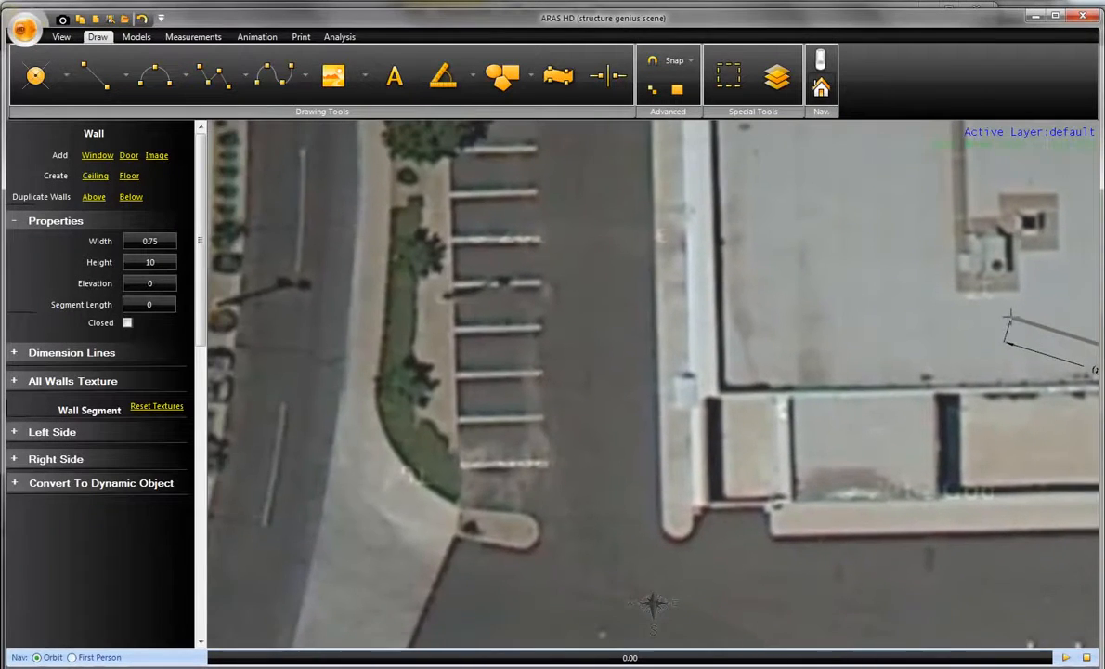
{"action": "left_click", "coordinate": [716, 394]}
{"action": "middle_click_drag", "start_coordinate": [781, 201], "coordinate": [748, 617]}
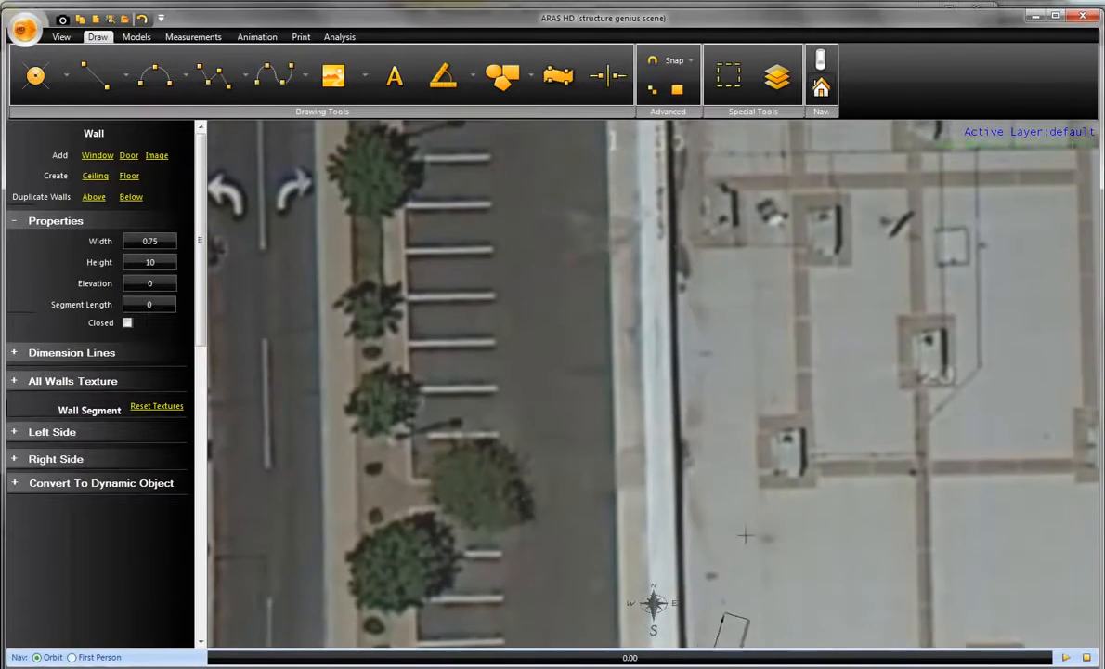
{"action": "middle_click_drag", "start_coordinate": [687, 249], "coordinate": [652, 560]}
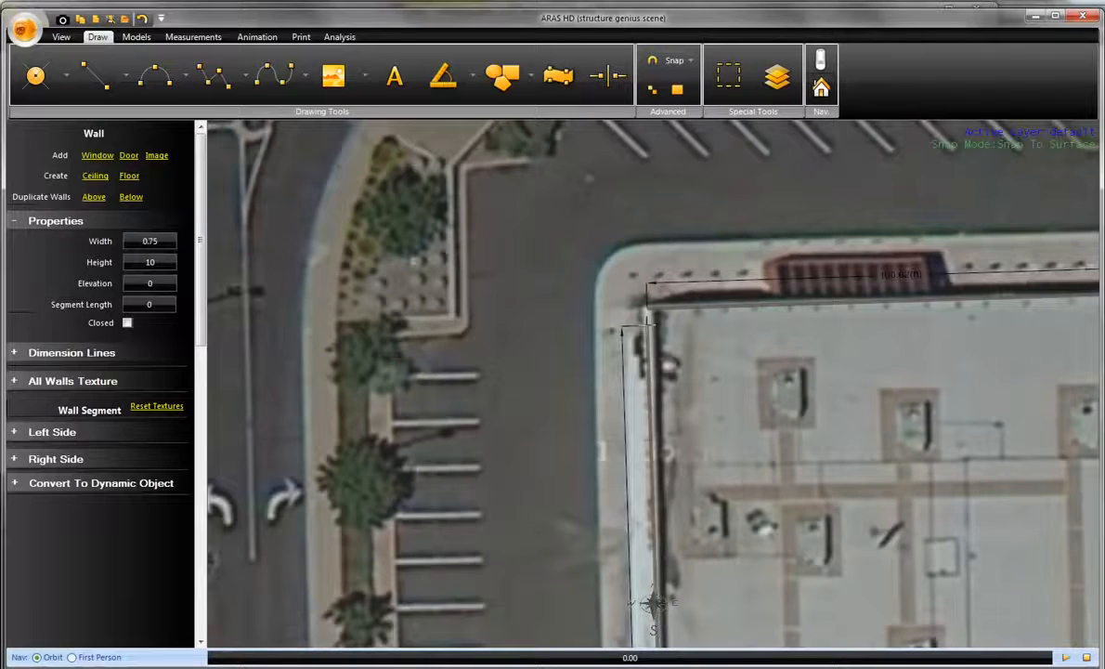
{"action": "double_click", "coordinate": [647, 325]}
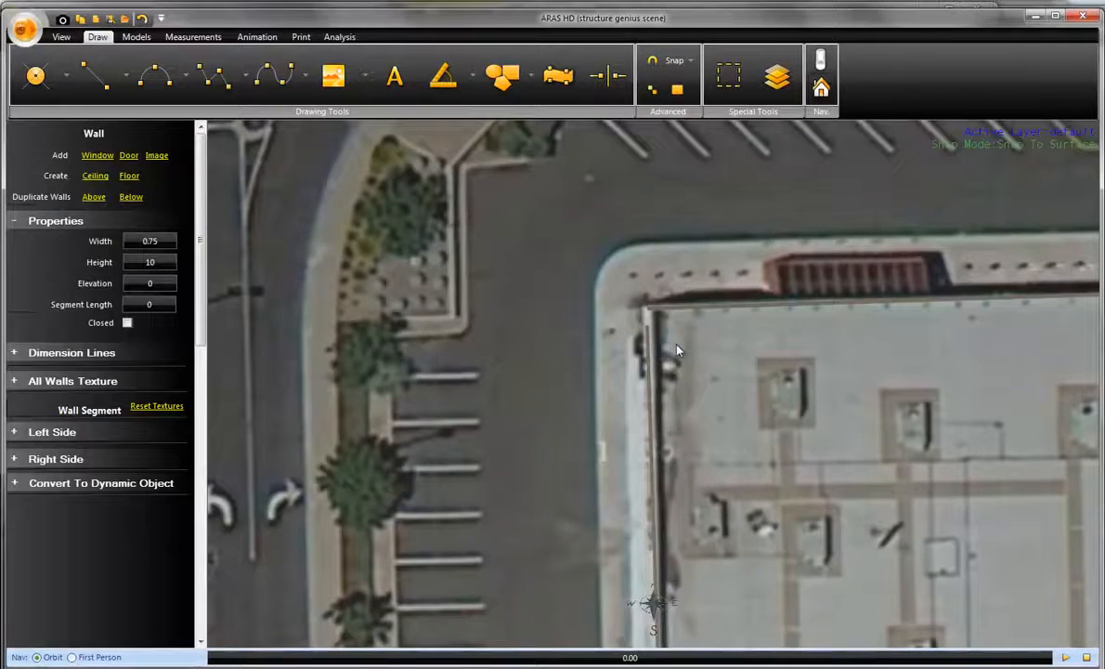
- Enable snapping to points and move the wall's end point onto its starting point at the northwest corner
{"action": "left_click", "coordinate": [681, 61]}
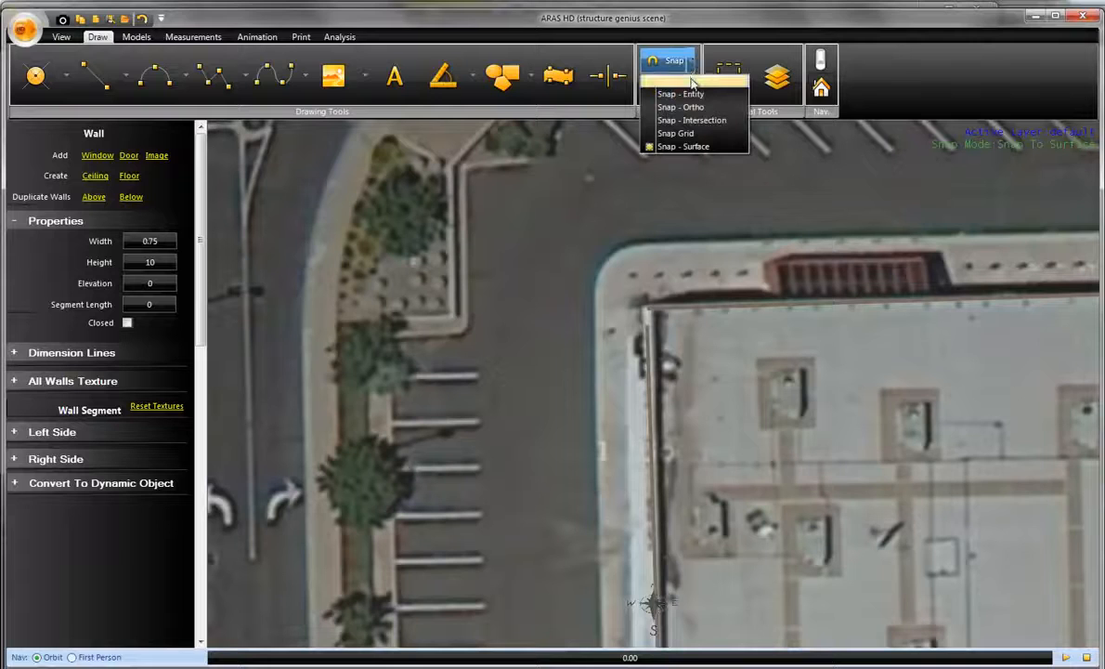
{"action": "left_click", "coordinate": [692, 83]}
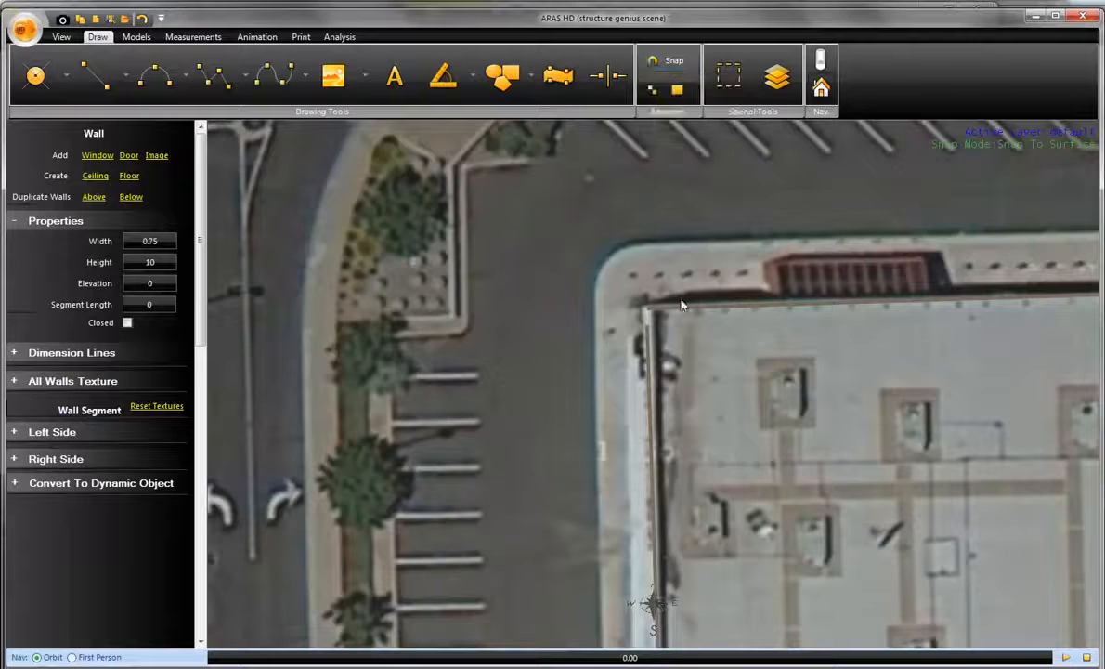
{"action": "left_click", "coordinate": [648, 356]}
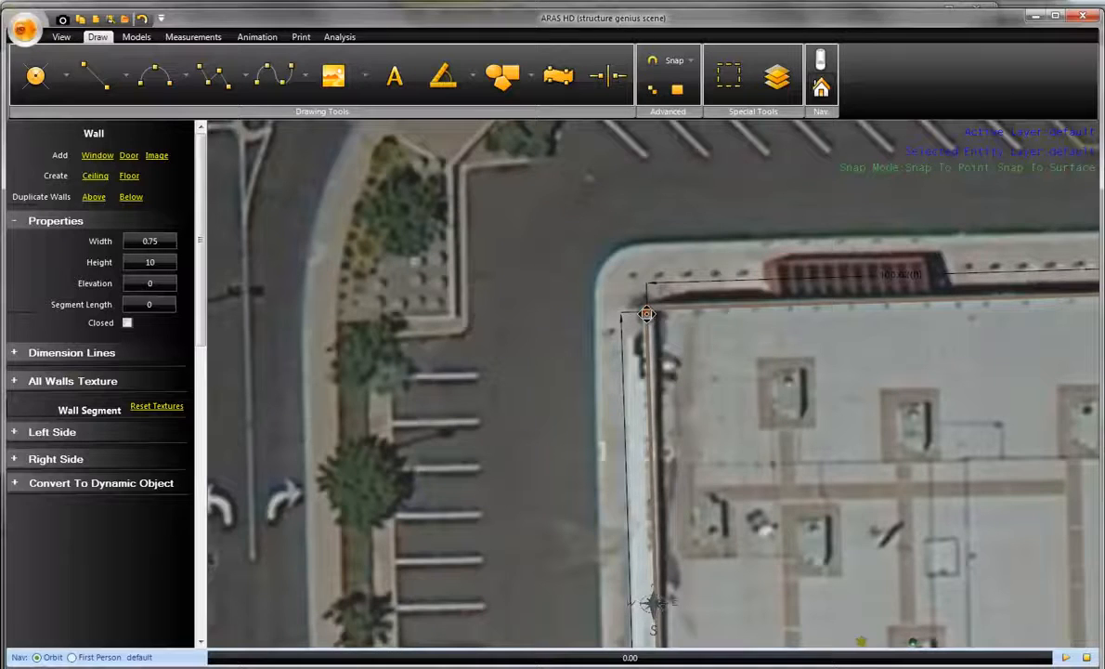
{"action": "left_click_drag", "start_coordinate": [648, 314], "coordinate": [648, 309]}
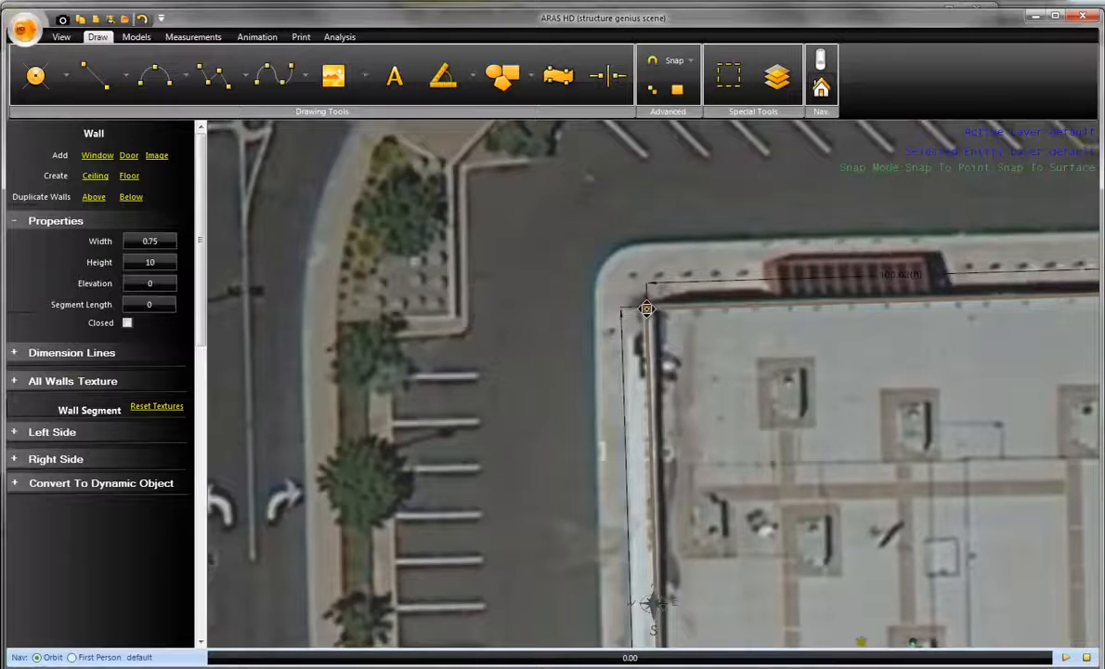
{"action": "left_click", "coordinate": [750, 362]}
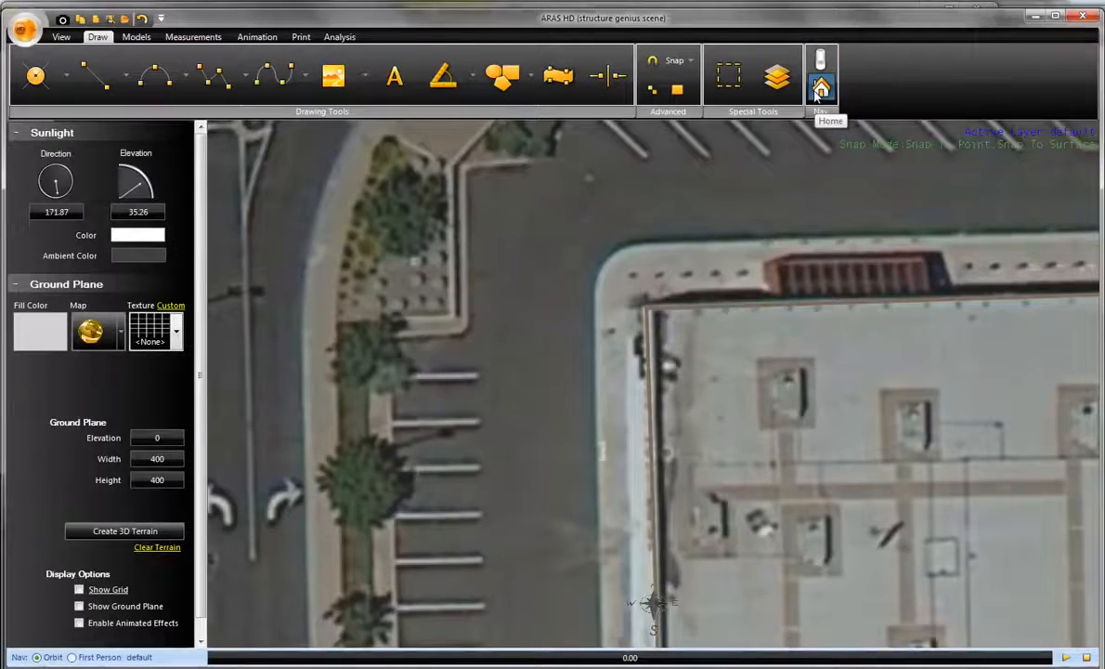
- In the 3D view, set the height of the building's outer walls to 25
{"action": "left_click", "coordinate": [819, 90]}
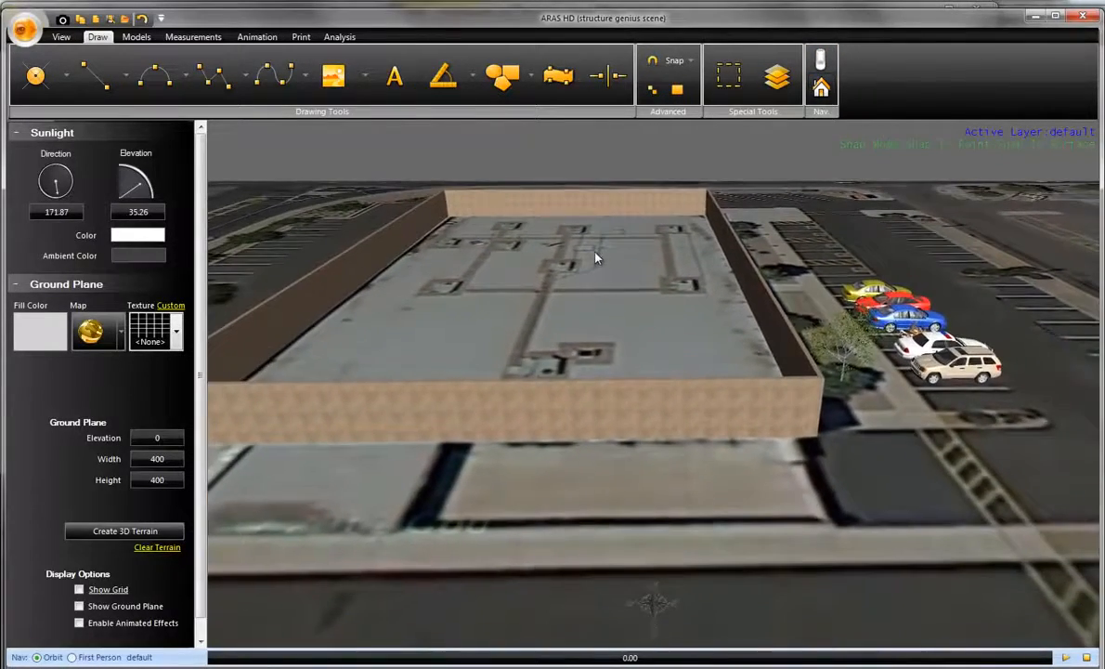
{"action": "right_click_drag", "start_coordinate": [596, 258], "coordinate": [727, 345]}
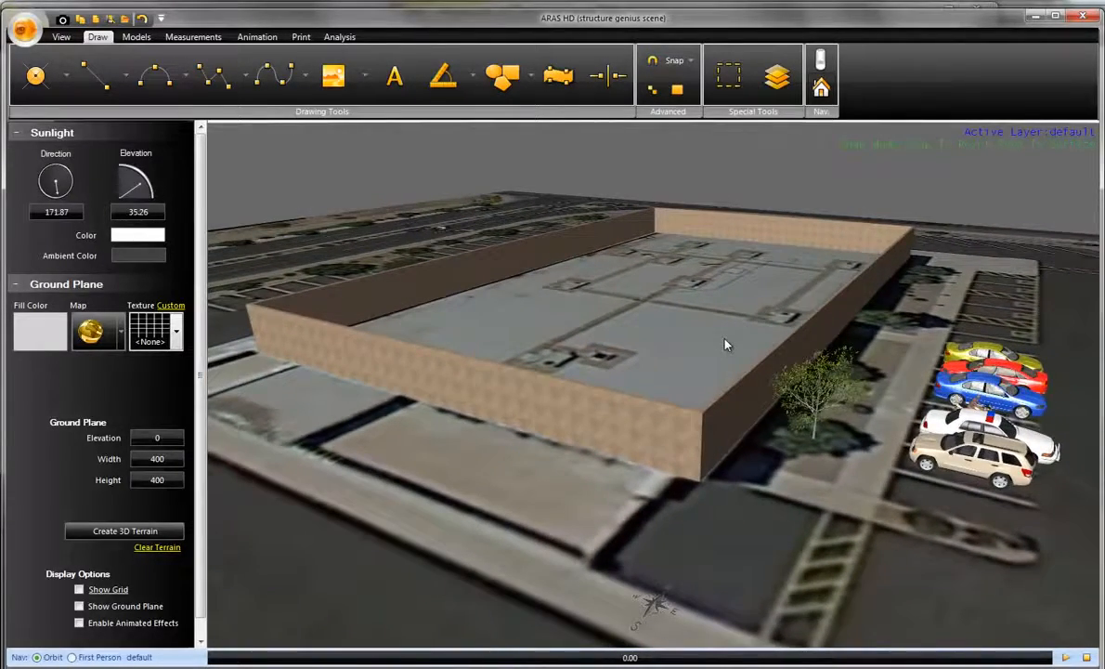
{"action": "left_click", "coordinate": [630, 423]}
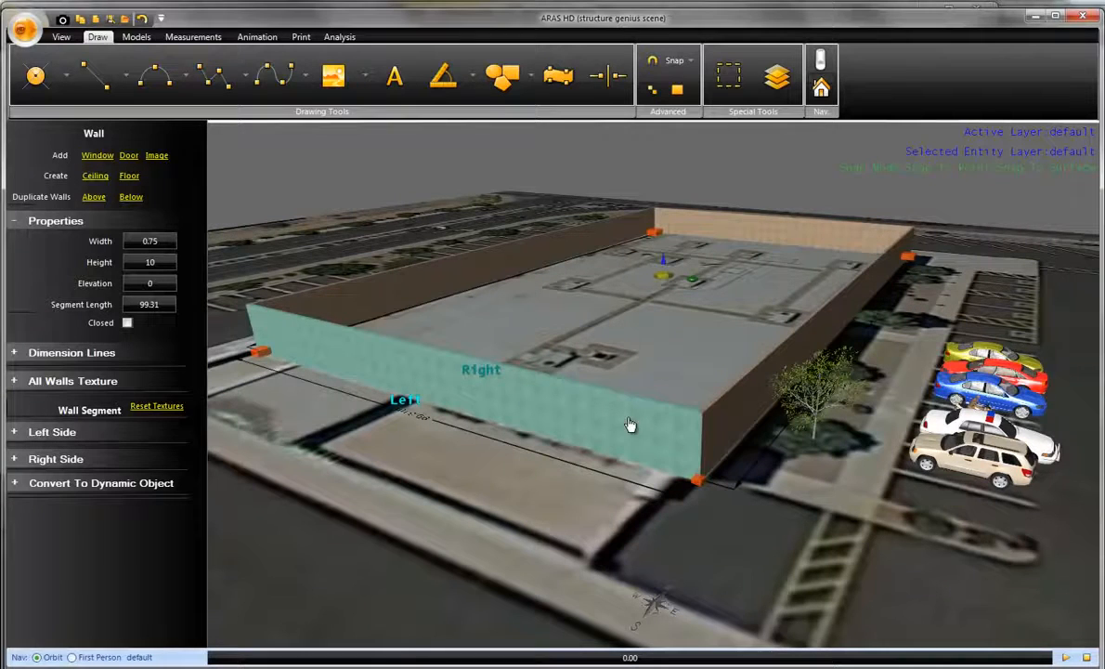
{"action": "left_click", "coordinate": [169, 266]}
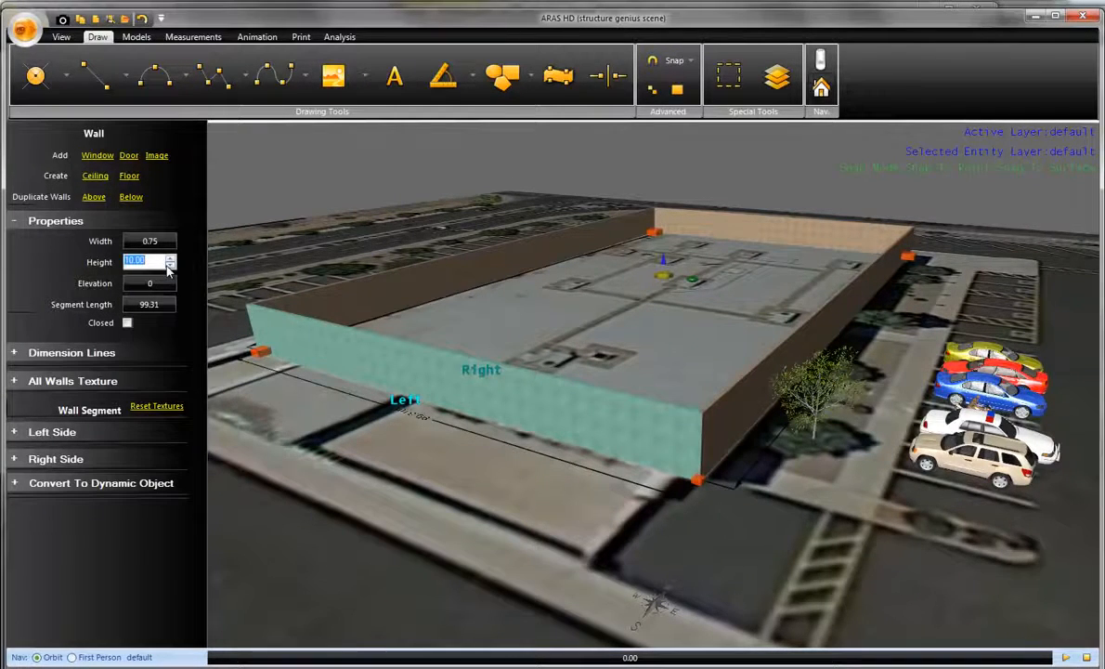
{"action": "type", "text": "25"}
{"action": "key", "text": "Return"}
- Create a floor enclosed by the building's outer walls, using the selected east wall
{"action": "middle_click_drag", "start_coordinate": [482, 497], "coordinate": [474, 565]}
{"action": "middle_click_drag", "start_coordinate": [559, 331], "coordinate": [619, 583]}
{"action": "middle_click_drag", "start_coordinate": [625, 525], "coordinate": [618, 527]}
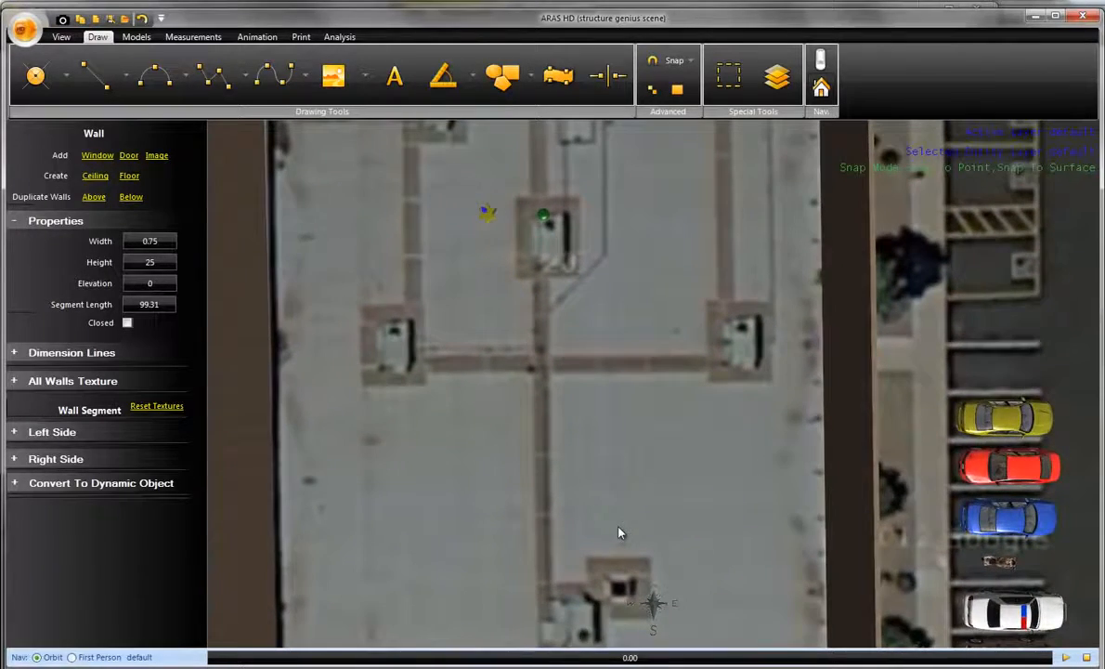
{"action": "left_click", "coordinate": [872, 501]}
{"action": "scroll", "coordinate": [630, 446], "scroll_direction": "down", "scroll_amount": 3}
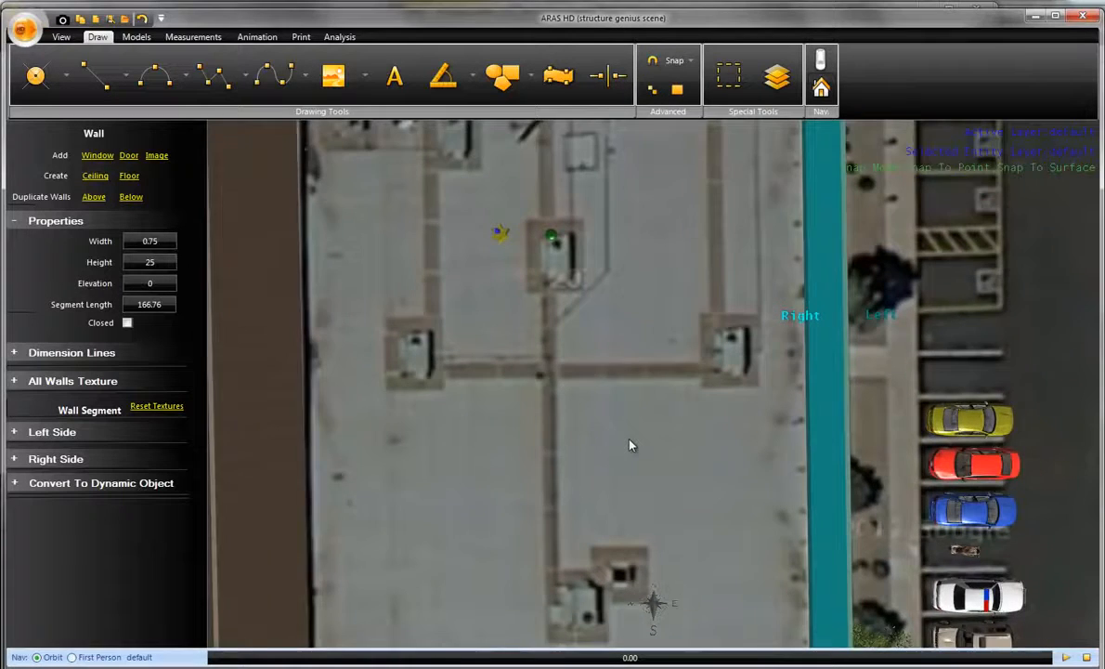
{"action": "left_click", "coordinate": [130, 177]}
- Apply the Concrete Formed texture to the top material of the building's floor
{"action": "left_click", "coordinate": [502, 460]}
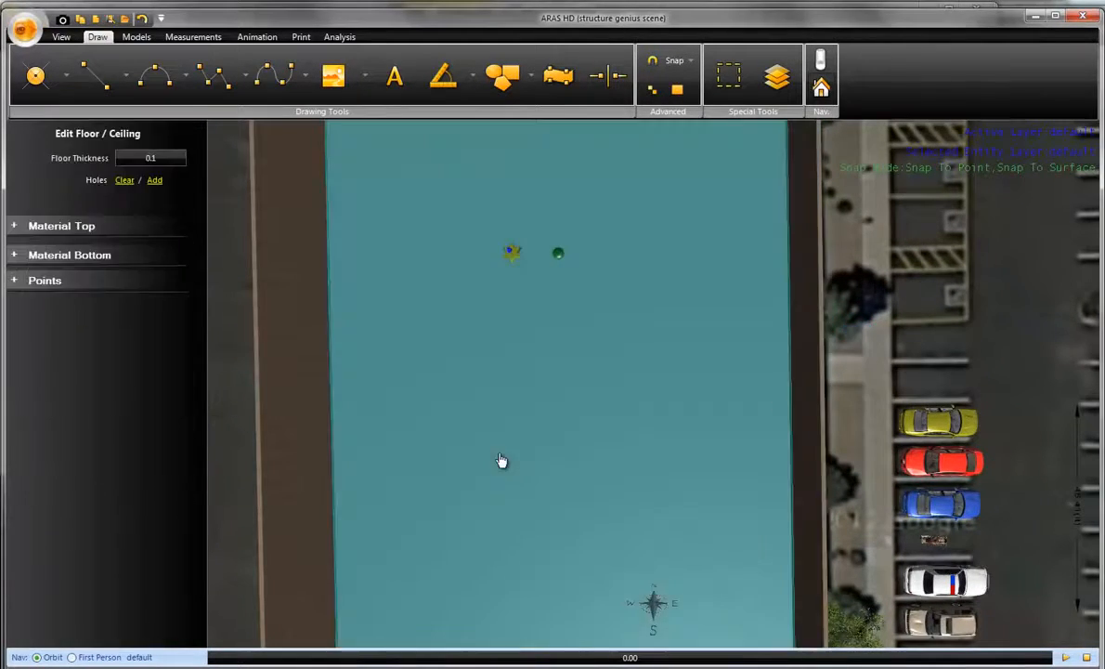
{"action": "left_click", "coordinate": [122, 232]}
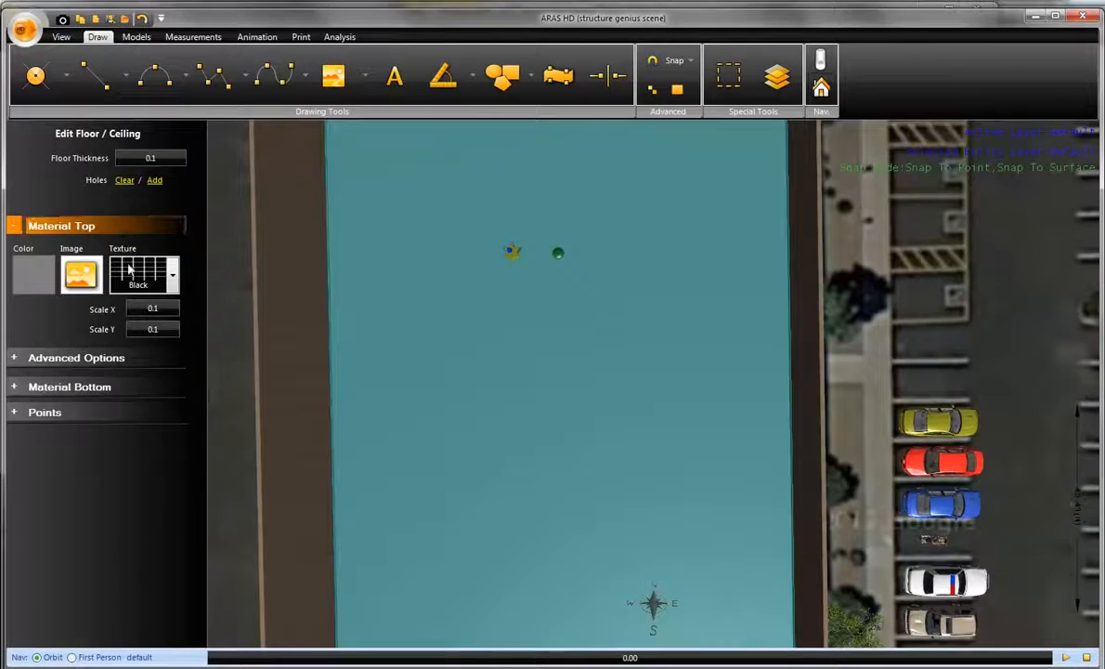
{"action": "left_click", "coordinate": [139, 271]}
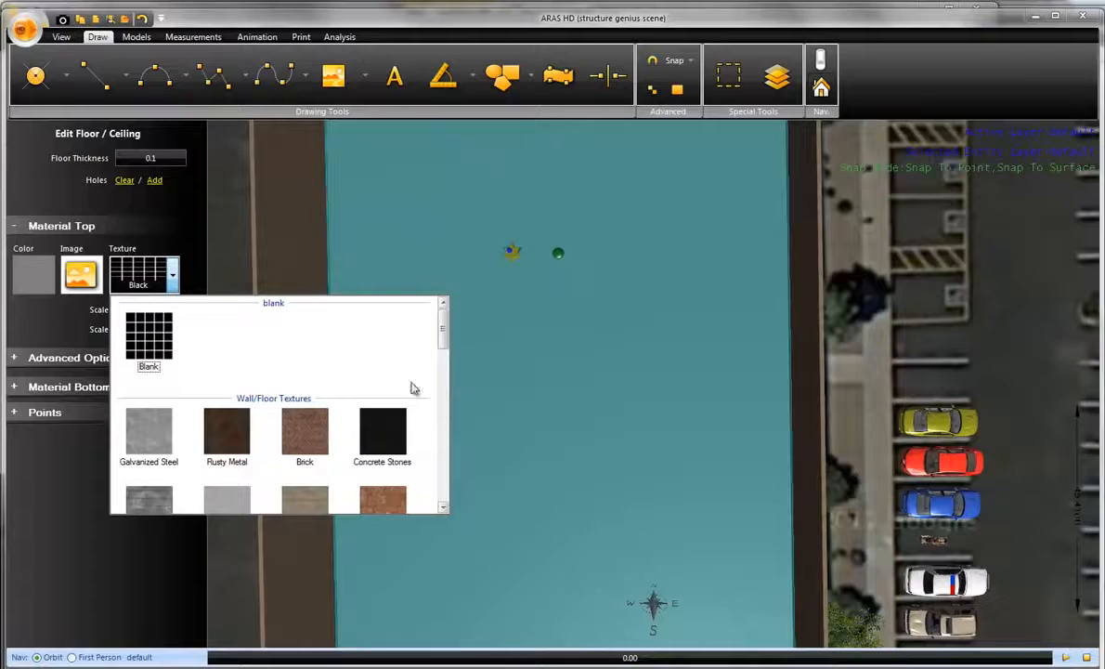
{"action": "left_click", "coordinate": [307, 500]}
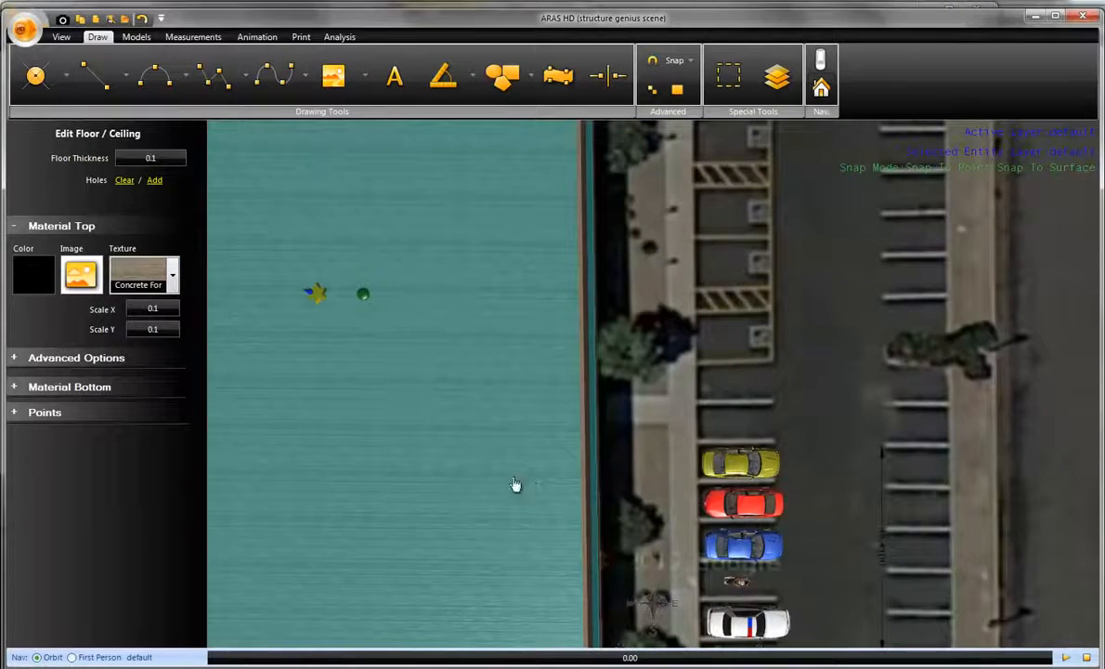
{"action": "left_click", "coordinate": [727, 503]}
{"action": "middle_click_drag", "start_coordinate": [689, 471], "coordinate": [918, 409]}
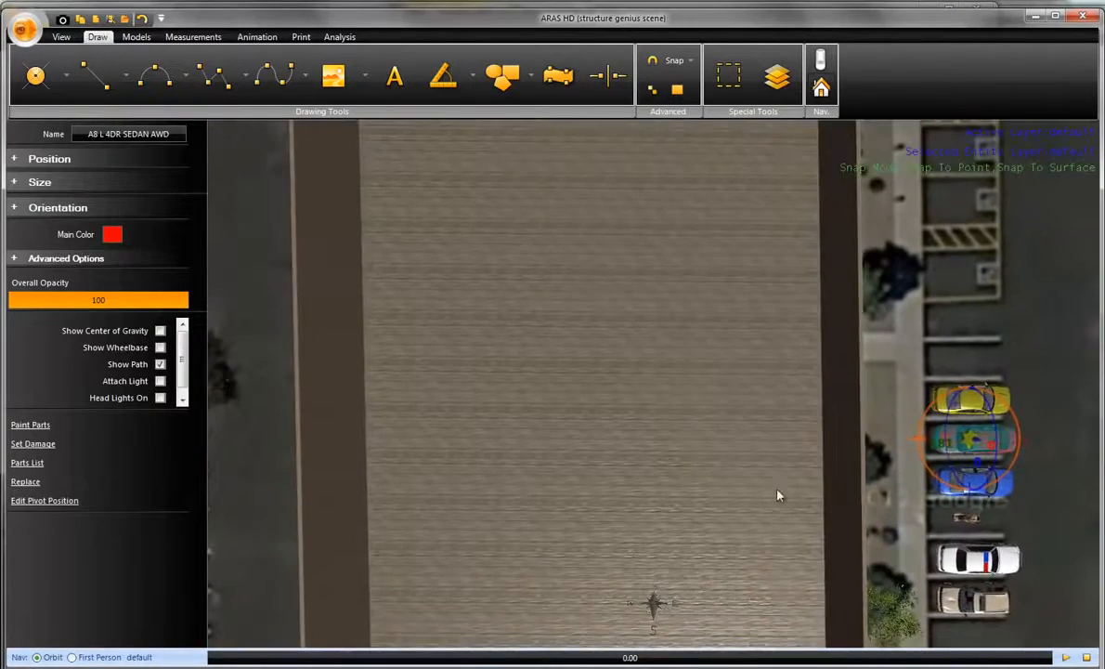
{"action": "right_click_drag", "start_coordinate": [777, 493], "coordinate": [753, 348]}
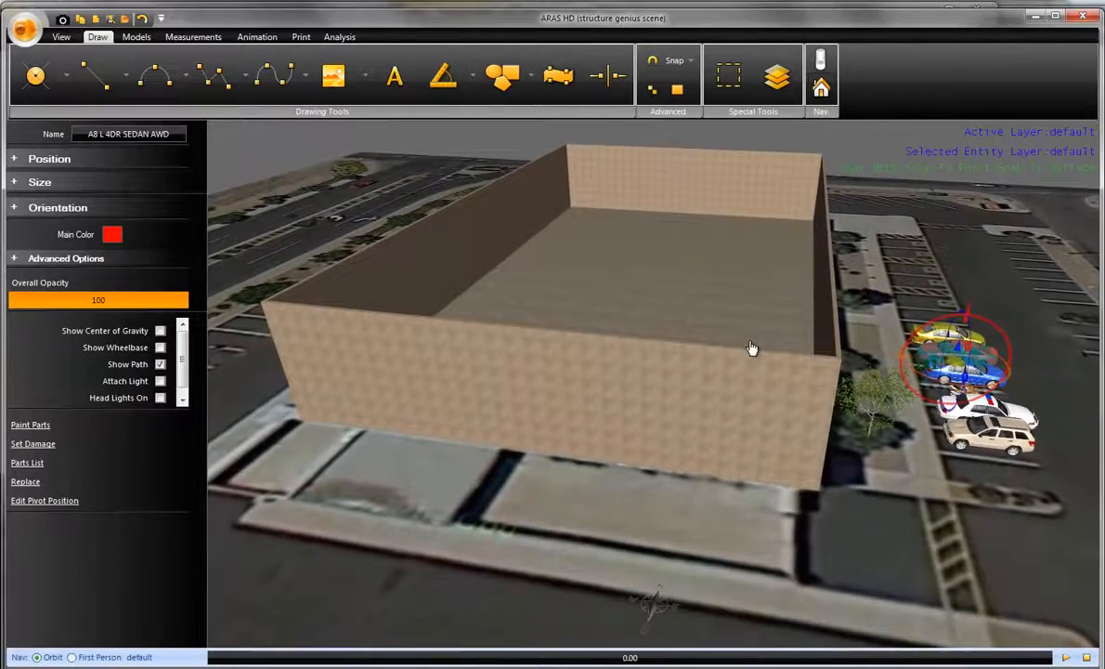
- In a top view, draw a Structure Genius partition wall about 99.27 ft long across the building from the west to the east wall
{"action": "left_click", "coordinate": [646, 388]}
{"action": "right_click_drag", "start_coordinate": [662, 290], "coordinate": [641, 394]}
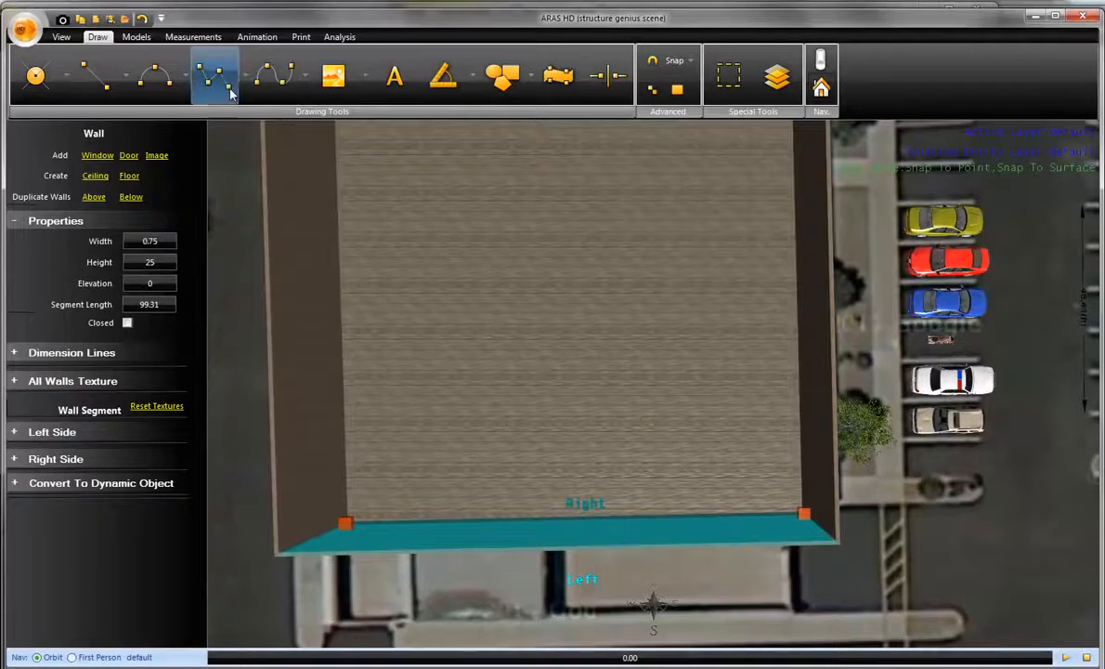
{"action": "left_click", "coordinate": [271, 76]}
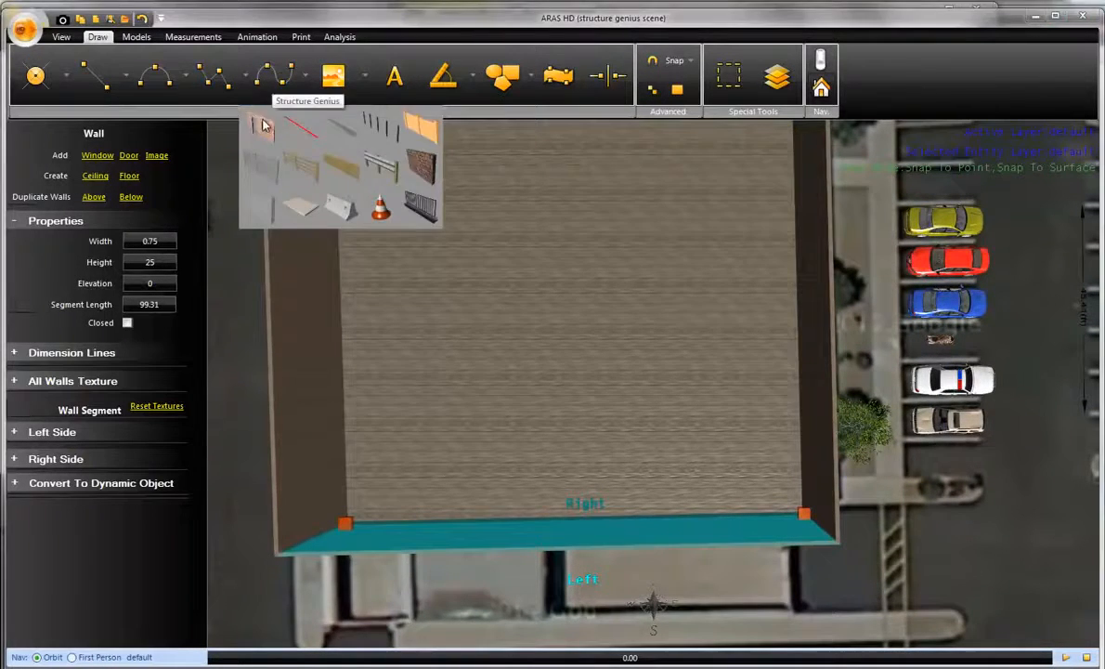
{"action": "left_click", "coordinate": [263, 125]}
{"action": "left_click", "coordinate": [341, 264]}
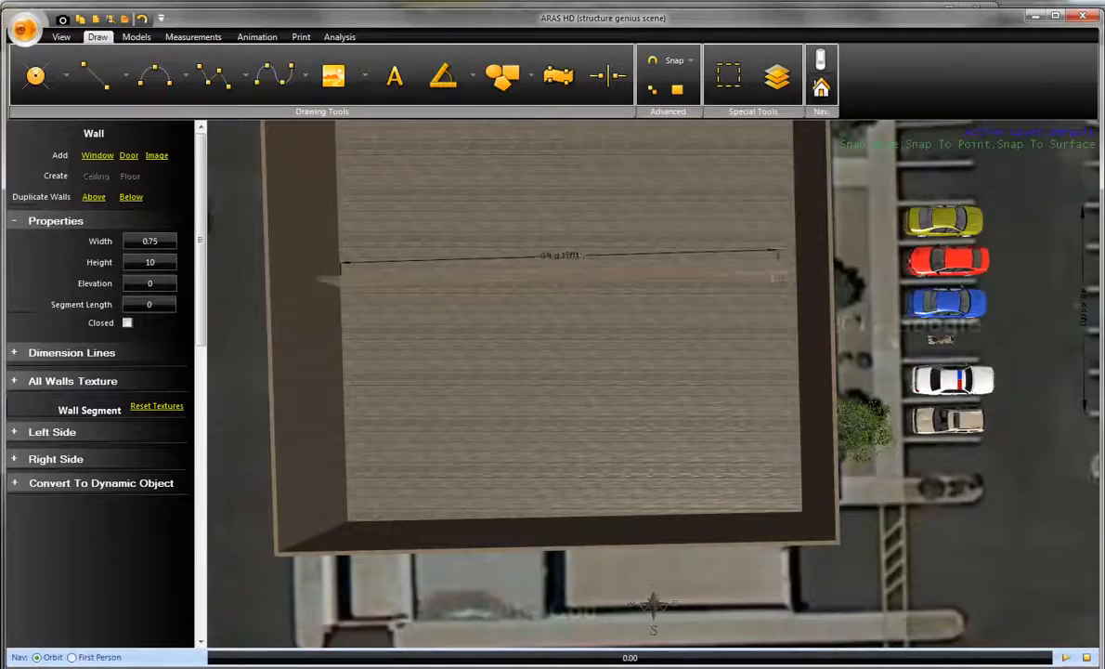
{"action": "left_click", "coordinate": [802, 275]}
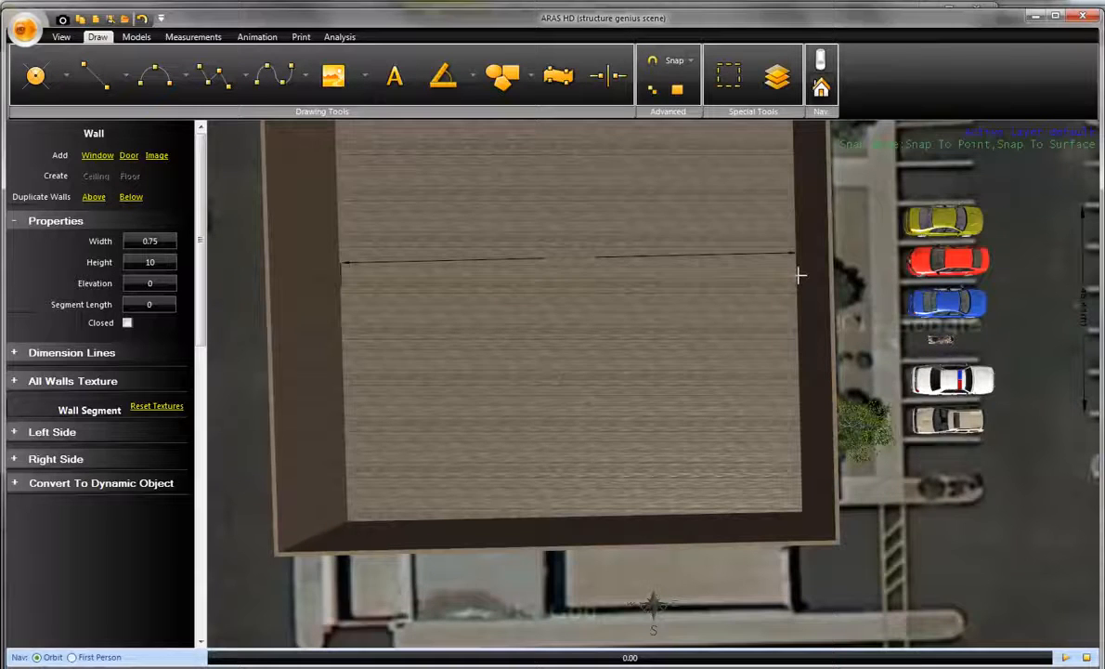
{"action": "right_click", "coordinate": [801, 275]}
- Set the interior partition wall's height to 25
{"action": "middle_click_drag", "start_coordinate": [733, 355], "coordinate": [738, 305]}
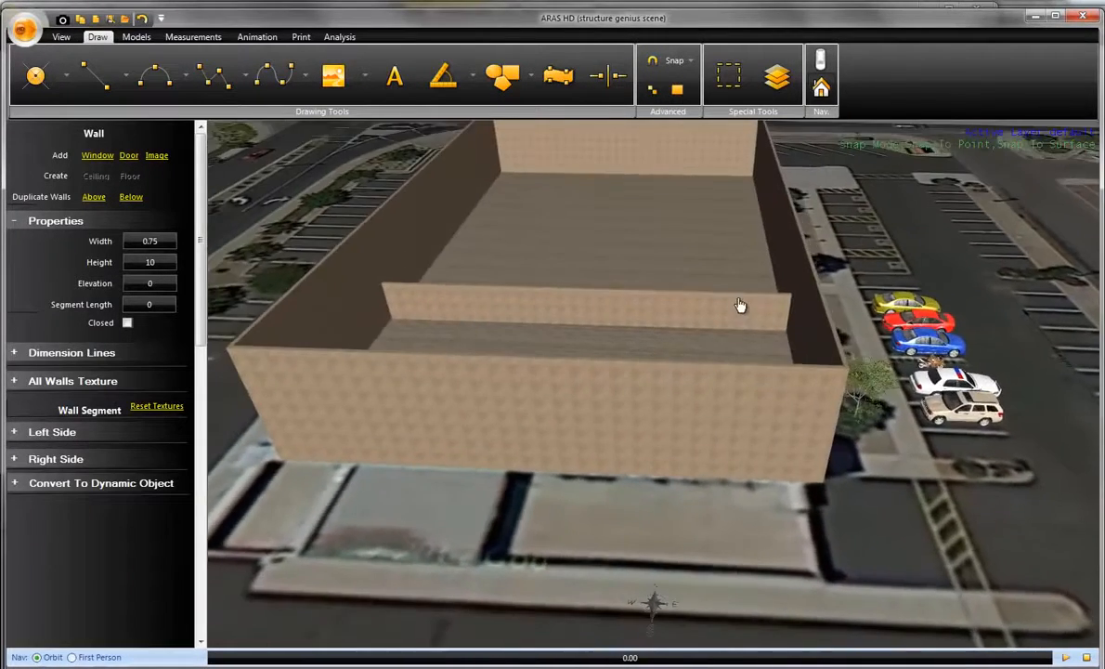
{"action": "left_click", "coordinate": [662, 319]}
{"action": "scroll", "coordinate": [662, 318], "scroll_direction": "up", "scroll_amount": 2}
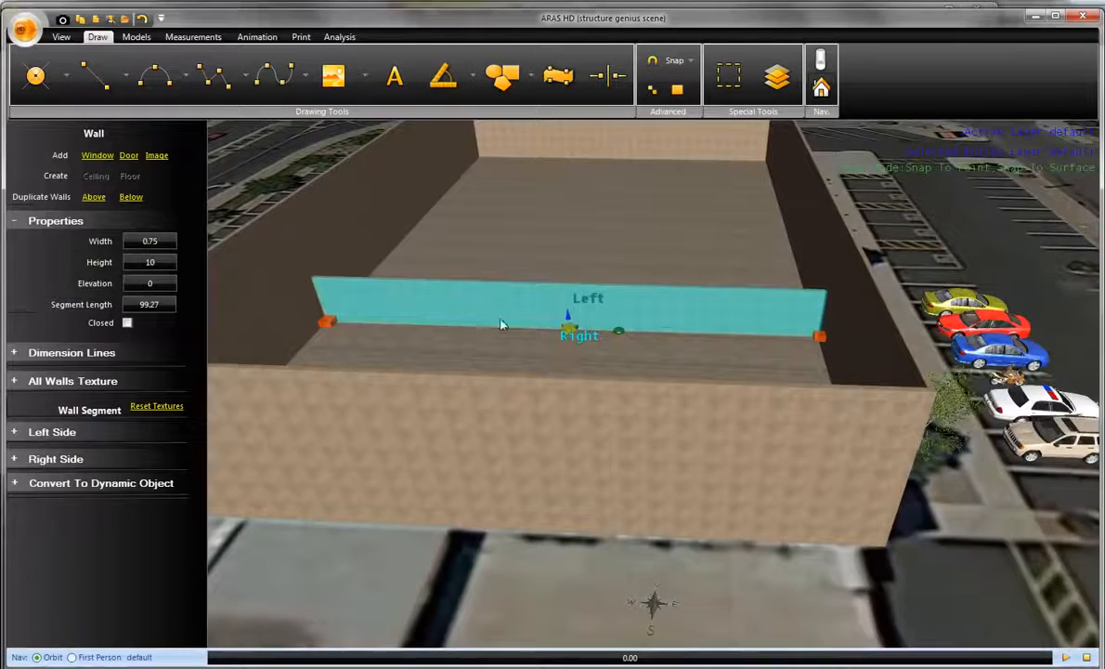
{"action": "double_click", "coordinate": [154, 264]}
{"action": "type", "text": "2"}
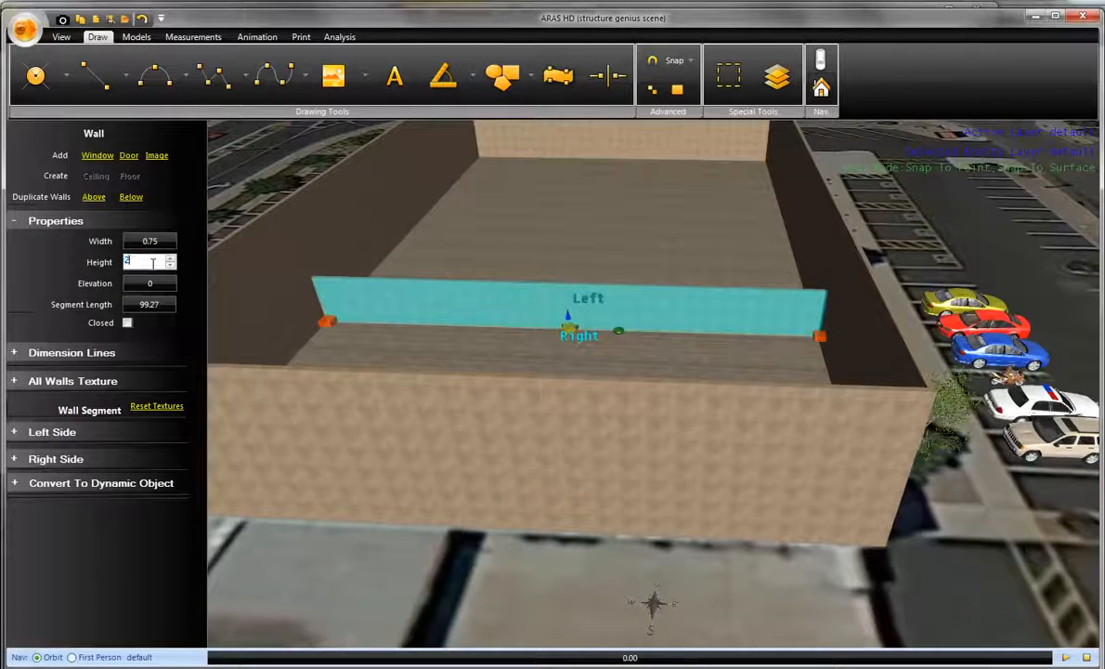
{"action": "type", "text": "5"}
{"action": "key", "text": "Return"}
- Apply the Concrete Block texture to the left side of the south wall segment
{"action": "left_click", "coordinate": [395, 339]}
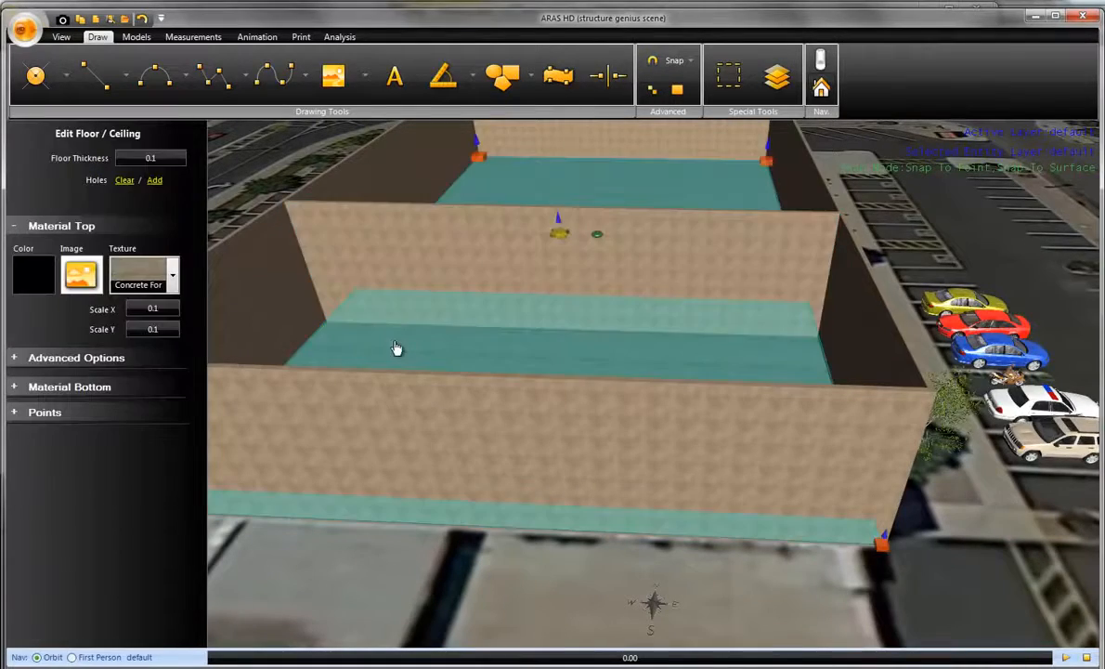
{"action": "left_click_drag", "start_coordinate": [397, 347], "coordinate": [536, 318]}
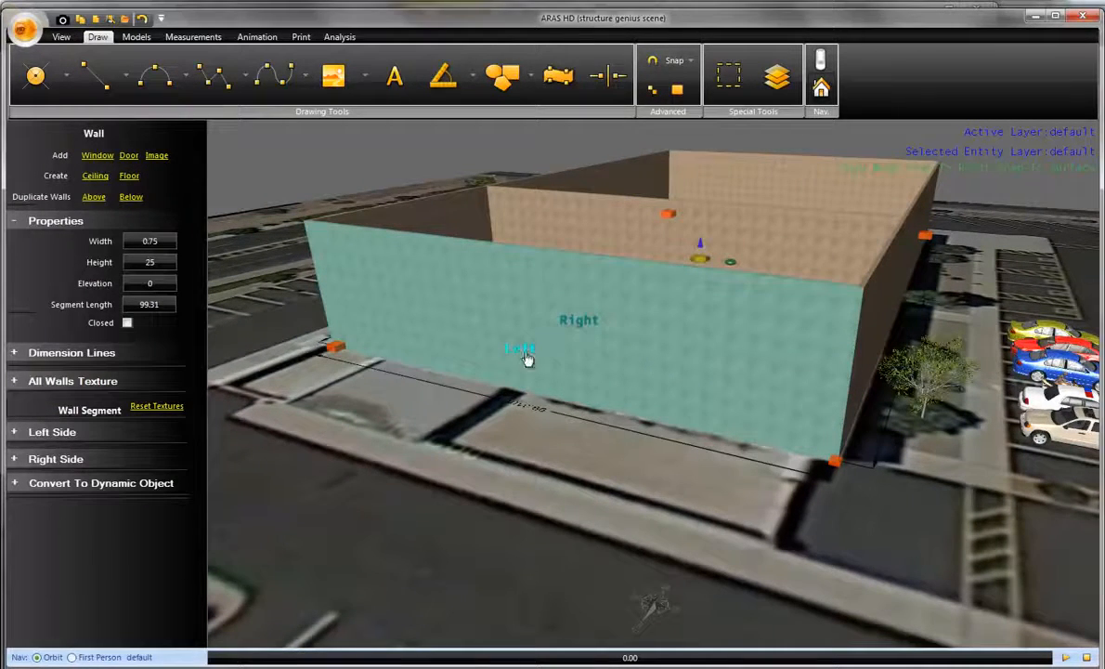
{"action": "left_click", "coordinate": [122, 433]}
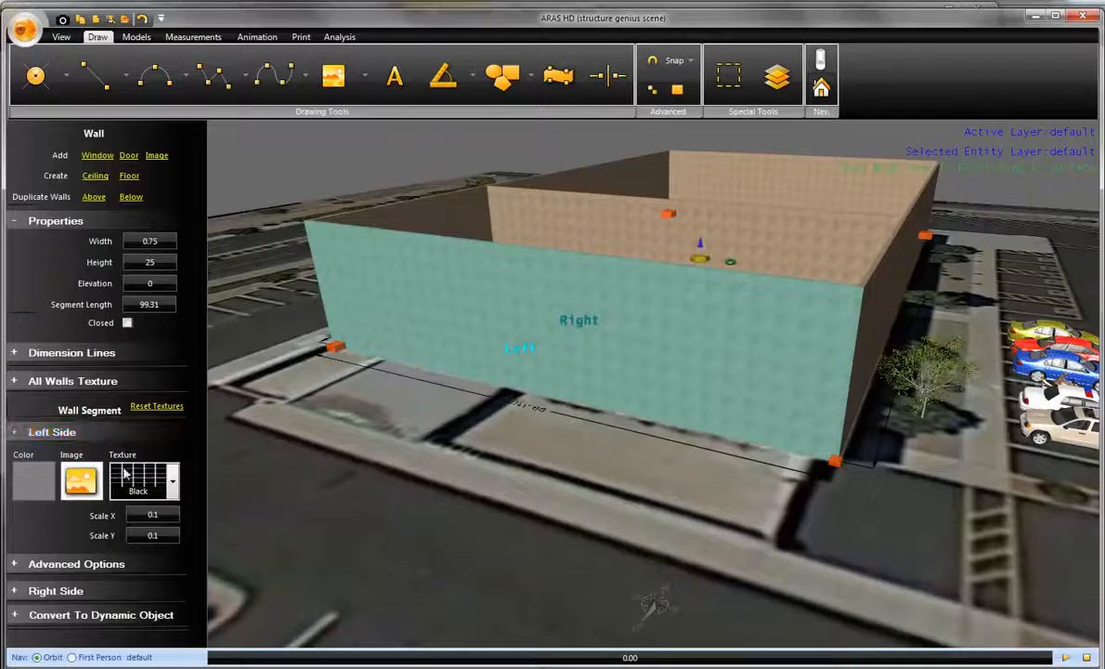
{"action": "left_click", "coordinate": [128, 480]}
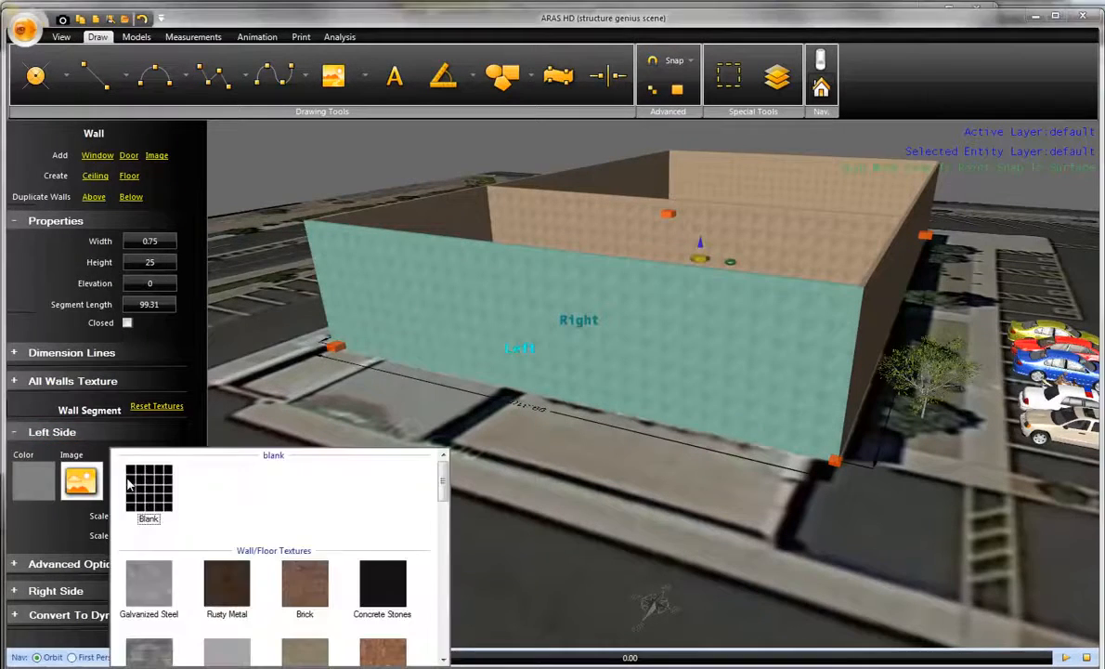
{"action": "left_click", "coordinate": [459, 503]}
{"action": "left_click", "coordinate": [172, 495]}
{"action": "scroll", "coordinate": [446, 519], "scroll_direction": "down", "scroll_amount": 2}
{"action": "scroll", "coordinate": [446, 520], "scroll_direction": "down", "scroll_amount": 1}
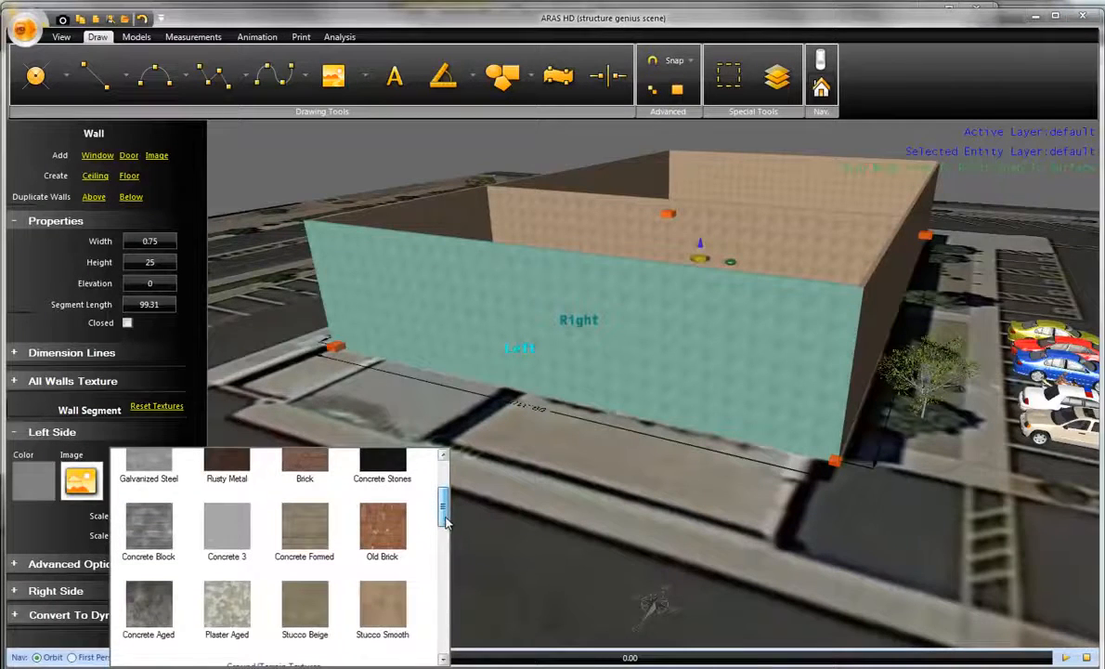
{"action": "left_click", "coordinate": [156, 534]}
{"action": "left_click", "coordinate": [494, 481]}
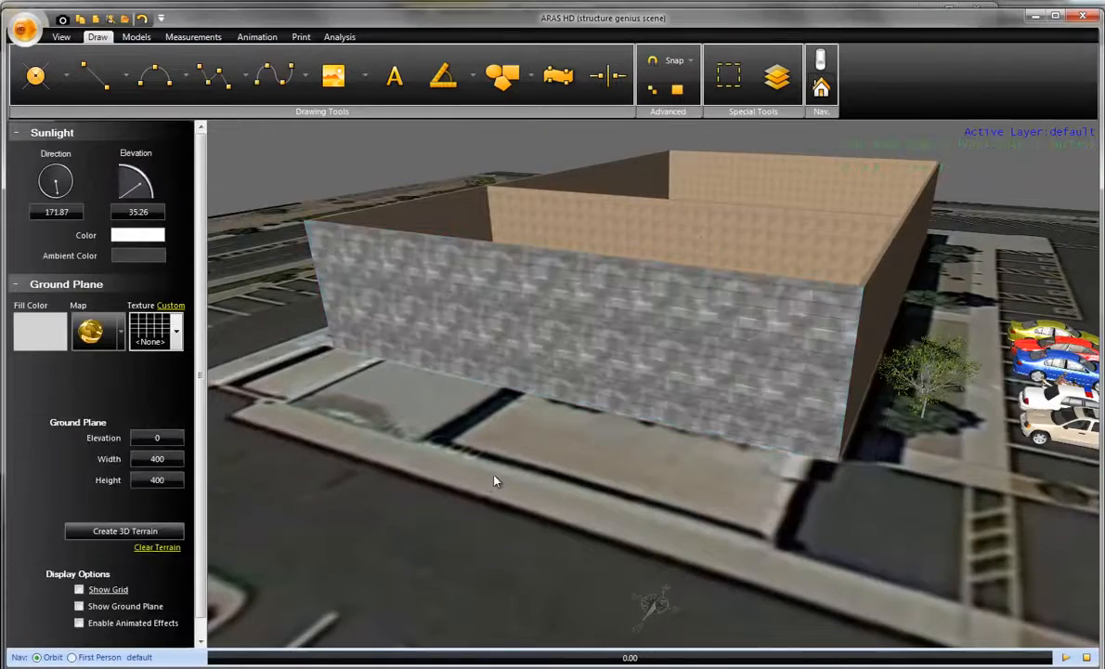
- Turn the sunlight direction to about 1006 so that it lights the building's west wall
{"action": "scroll", "coordinate": [573, 391], "scroll_direction": "up", "scroll_amount": 5}
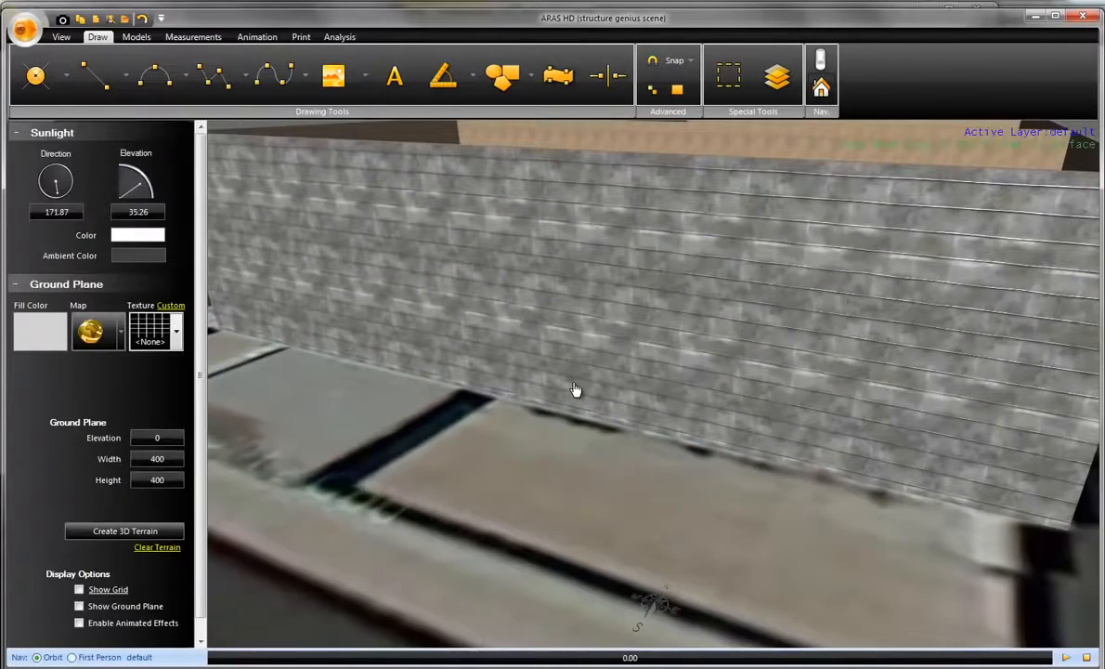
{"action": "left_click_drag", "start_coordinate": [576, 390], "coordinate": [754, 350]}
{"action": "scroll", "coordinate": [660, 392], "scroll_direction": "down", "scroll_amount": 1}
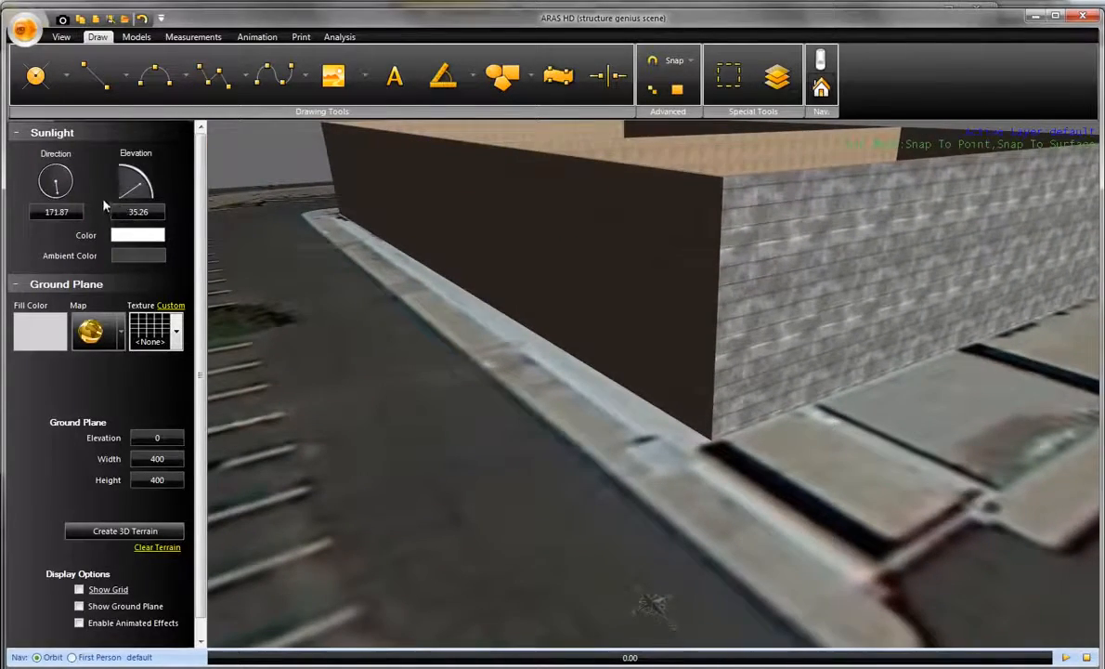
{"action": "left_click_drag", "start_coordinate": [58, 190], "coordinate": [397, 267]}
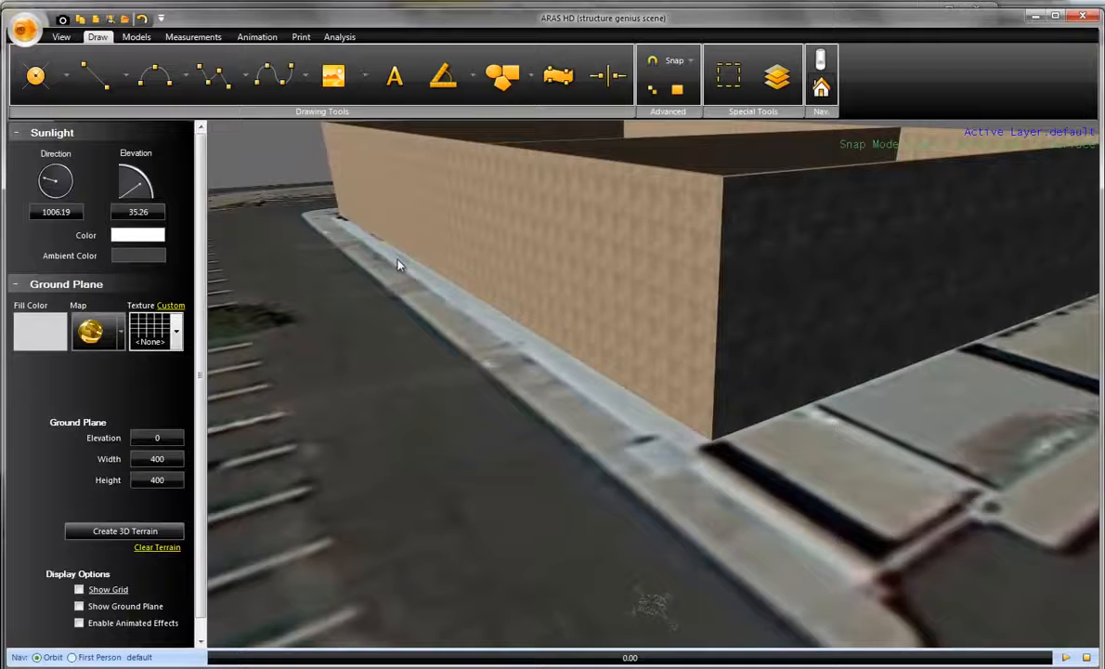
- Apply the Old Brick texture to the left side of the west wall segment
{"action": "left_click", "coordinate": [513, 272]}
{"action": "left_click", "coordinate": [147, 490]}
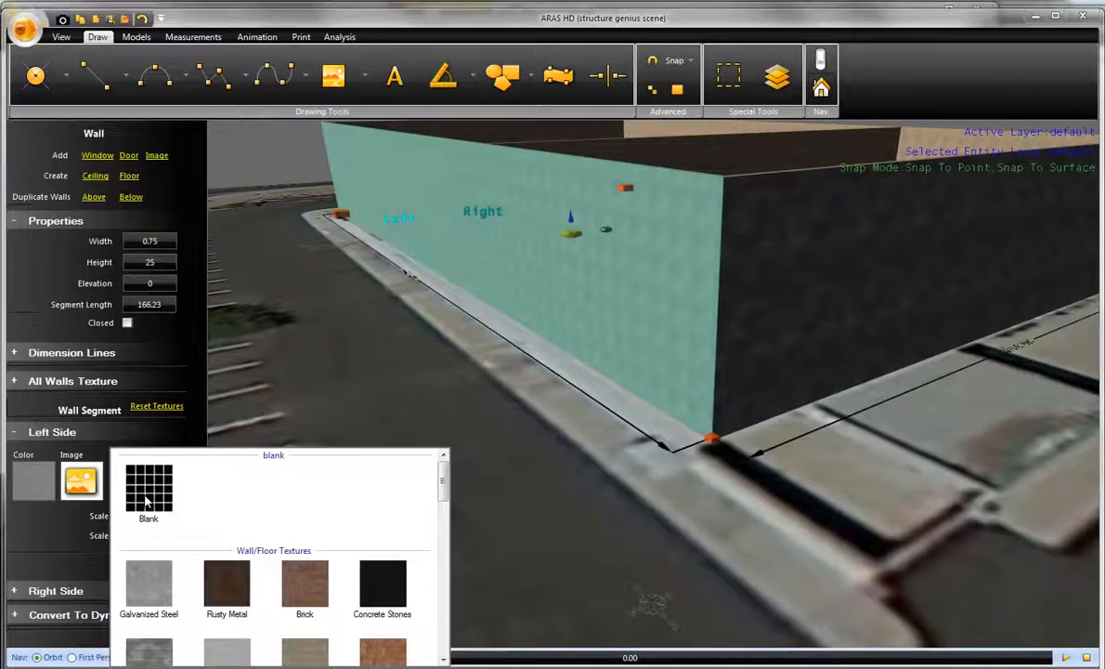
{"action": "left_click", "coordinate": [381, 650]}
{"action": "left_click", "coordinate": [507, 530]}
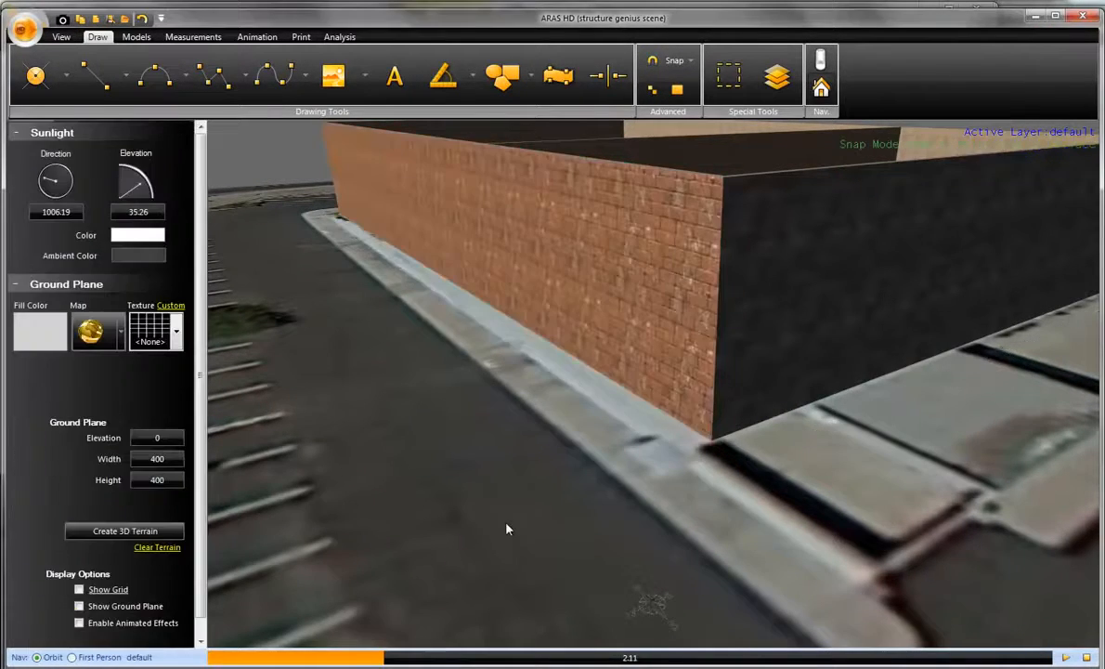
- Turn the sunlight direction to about 172.87 so that it lights the building's south wall
{"action": "middle_click_drag", "start_coordinate": [507, 529], "coordinate": [278, 451]}
{"action": "scroll", "coordinate": [667, 485], "scroll_direction": "down", "scroll_amount": 3}
{"action": "middle_click_drag", "start_coordinate": [594, 455], "coordinate": [594, 340]}
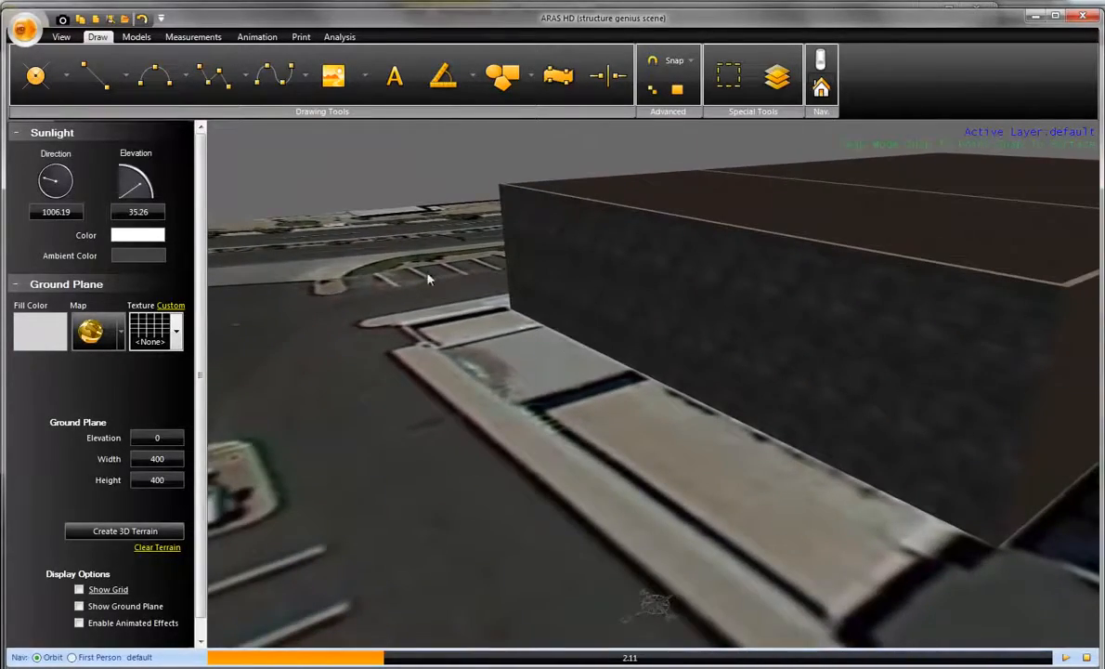
{"action": "left_click_drag", "start_coordinate": [54, 188], "coordinate": [60, 212]}
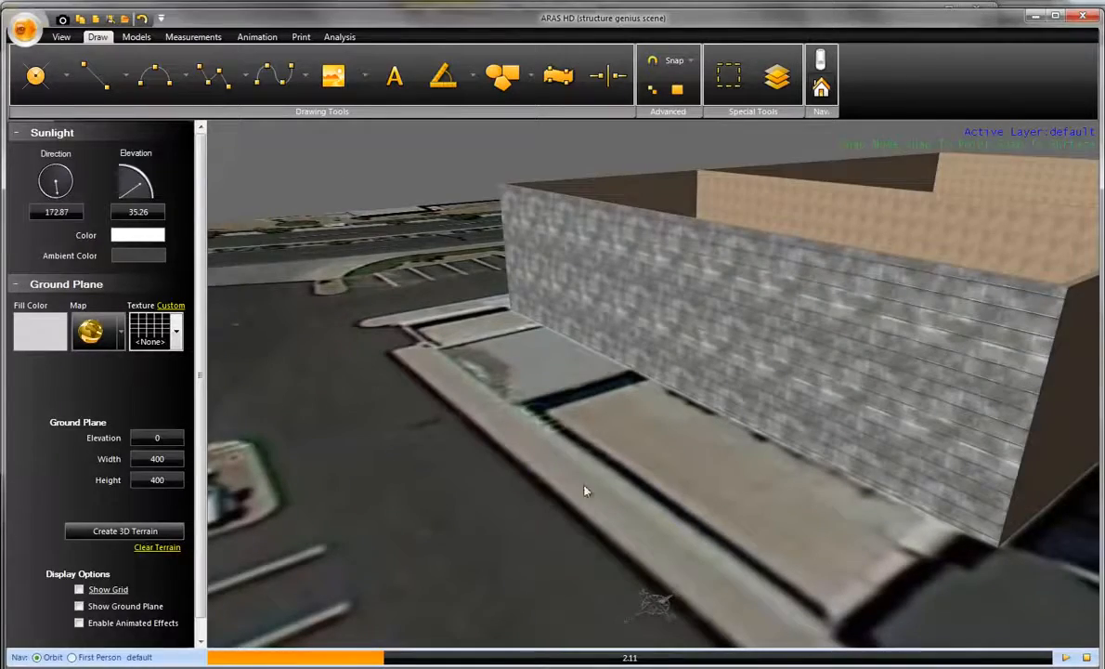
- Apply the "glass wall" image from the HD training files folder to the left side of the wall segment beside the parked cars
{"action": "middle_click_drag", "start_coordinate": [584, 491], "coordinate": [375, 389]}
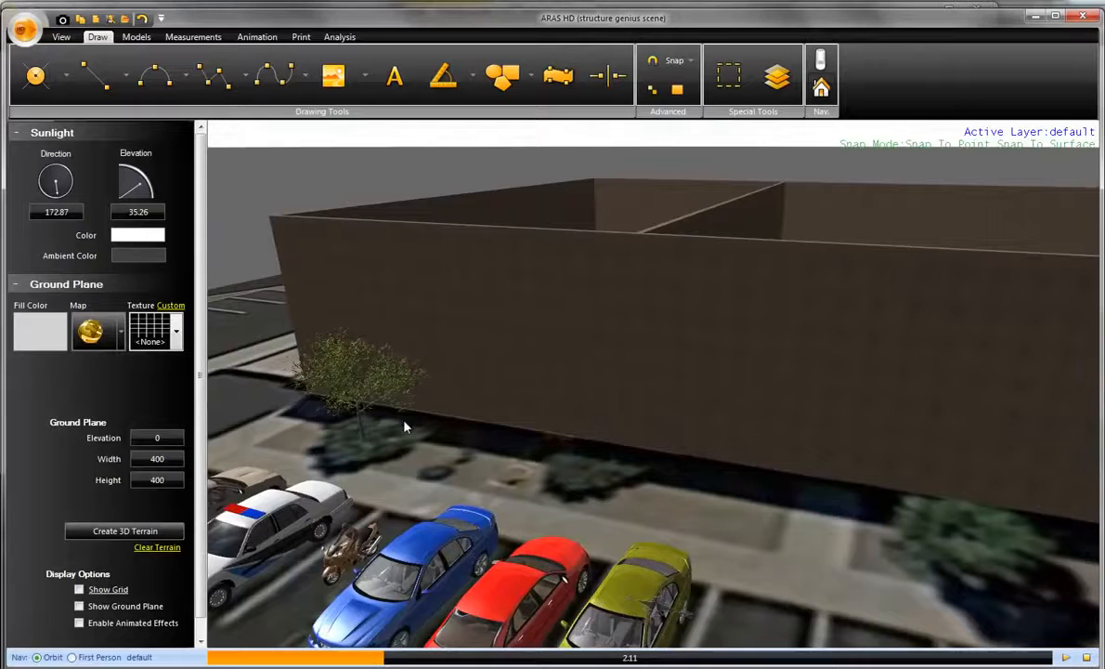
{"action": "left_click", "coordinate": [620, 402]}
{"action": "middle_click_drag", "start_coordinate": [644, 439], "coordinate": [573, 458]}
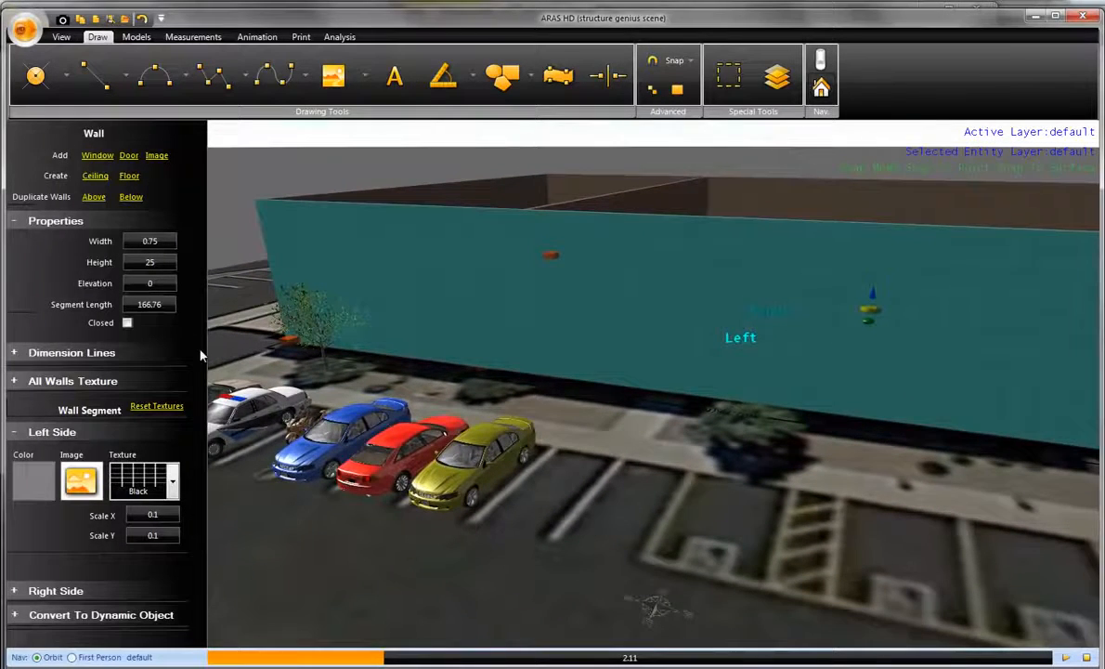
{"action": "left_click", "coordinate": [80, 481]}
{"action": "left_click", "coordinate": [56, 185]}
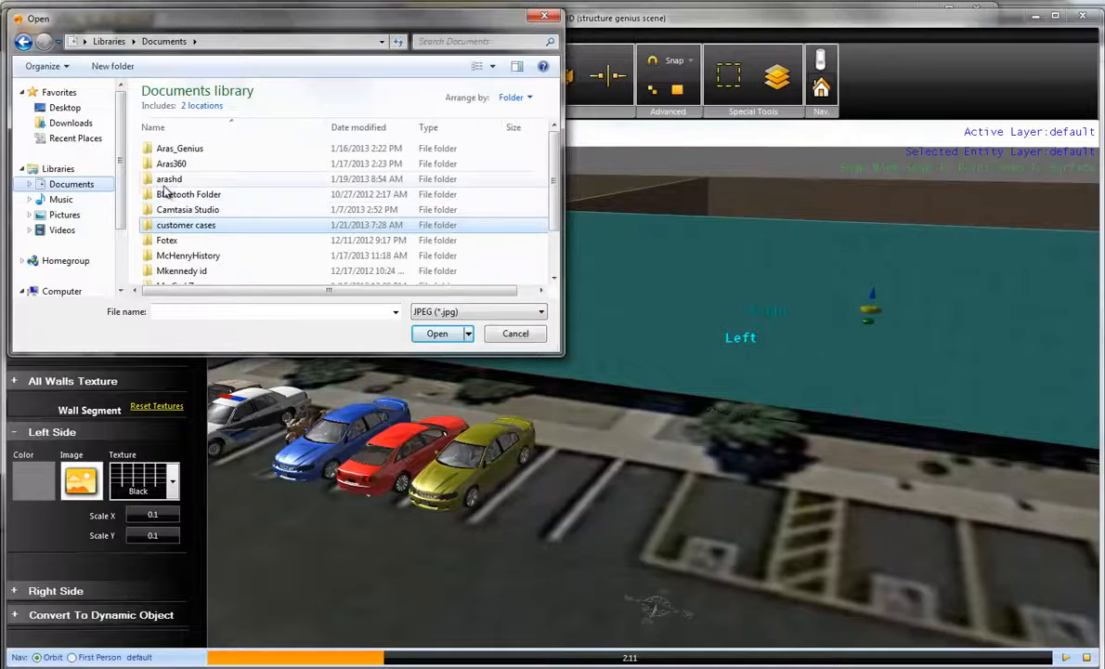
{"action": "double_click", "coordinate": [168, 180]}
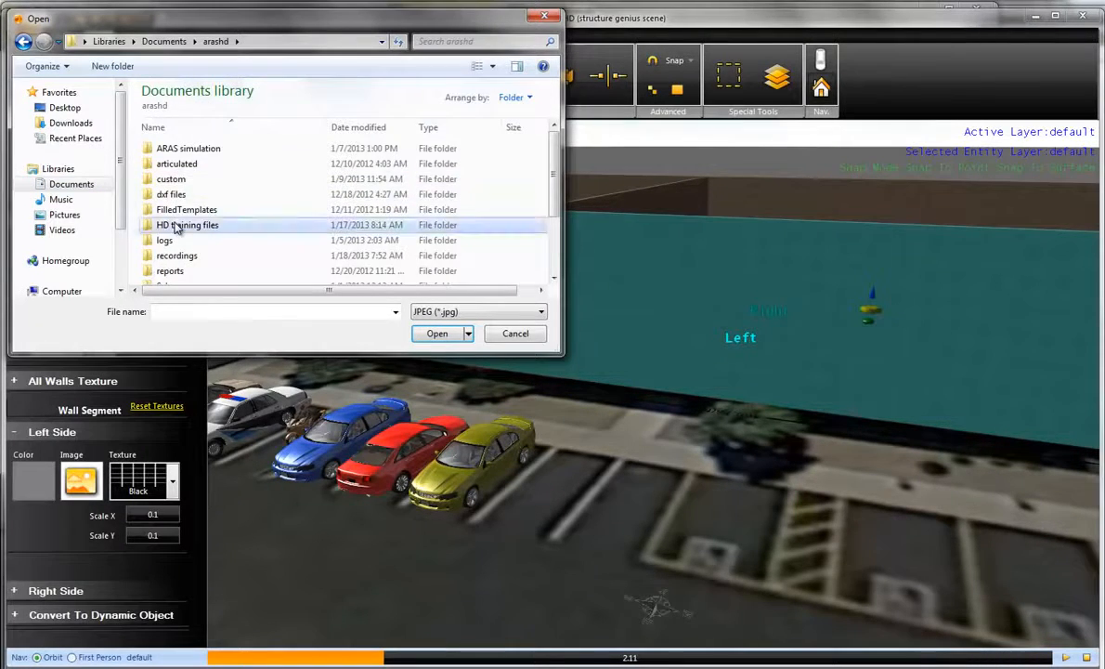
{"action": "double_click", "coordinate": [177, 224]}
{"action": "left_click", "coordinate": [172, 212]}
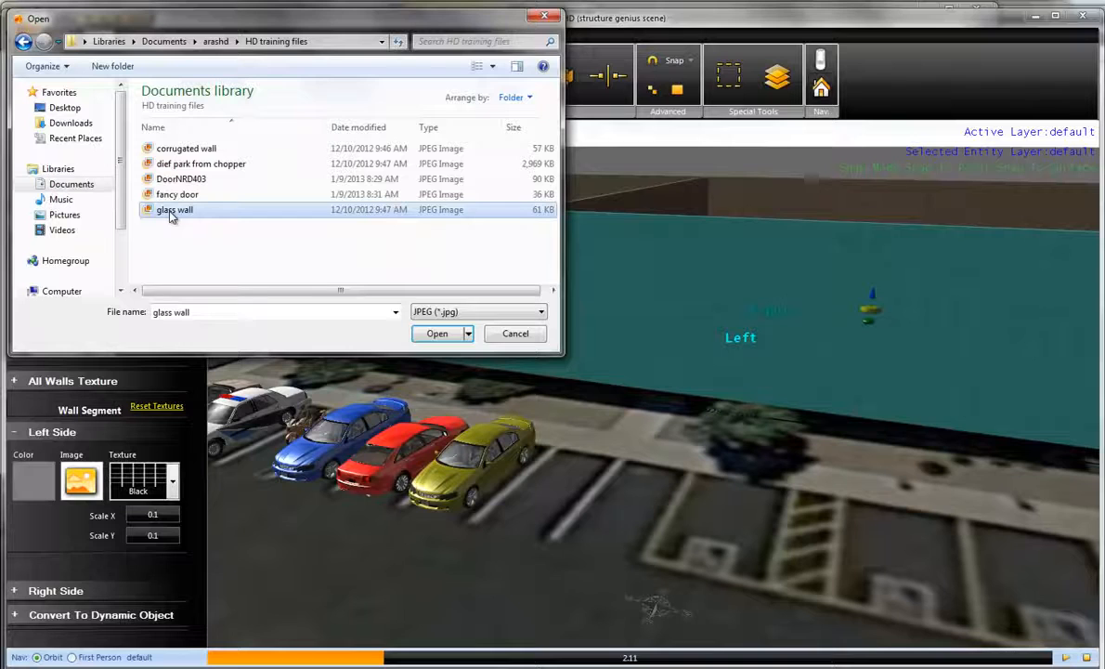
{"action": "left_click", "coordinate": [440, 335]}
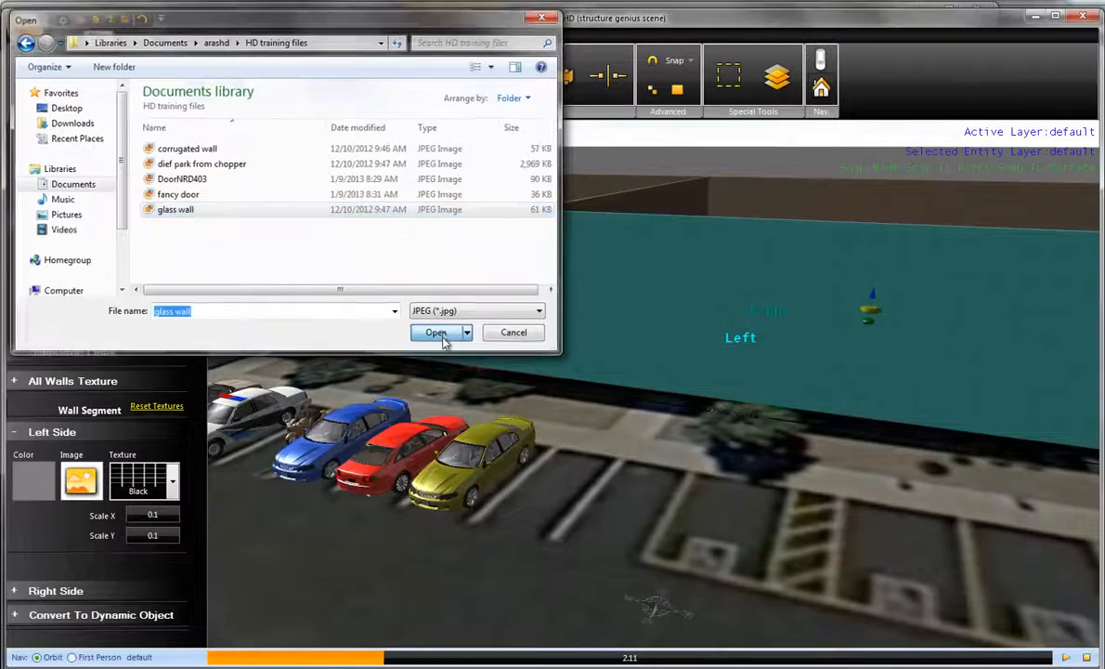
{"action": "left_click", "coordinate": [469, 406]}
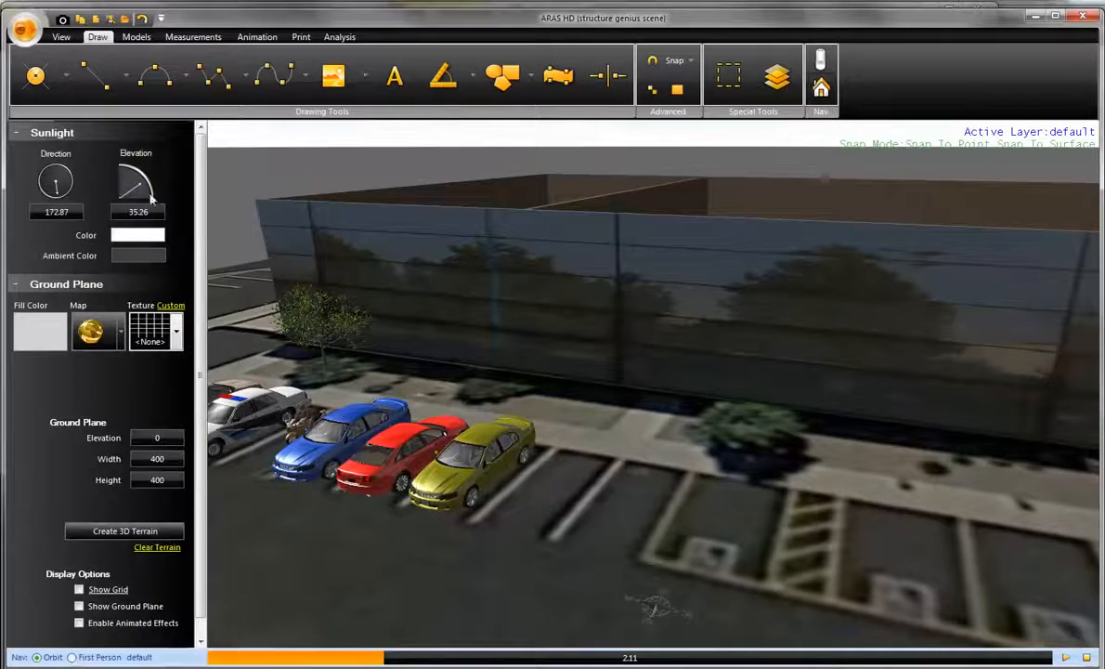
- Turn the sunlight direction to about 59.2 so that it lights the glass-textured wall
{"action": "left_click_drag", "start_coordinate": [71, 190], "coordinate": [95, 165]}
{"action": "left_click_drag", "start_coordinate": [648, 474], "coordinate": [425, 317]}
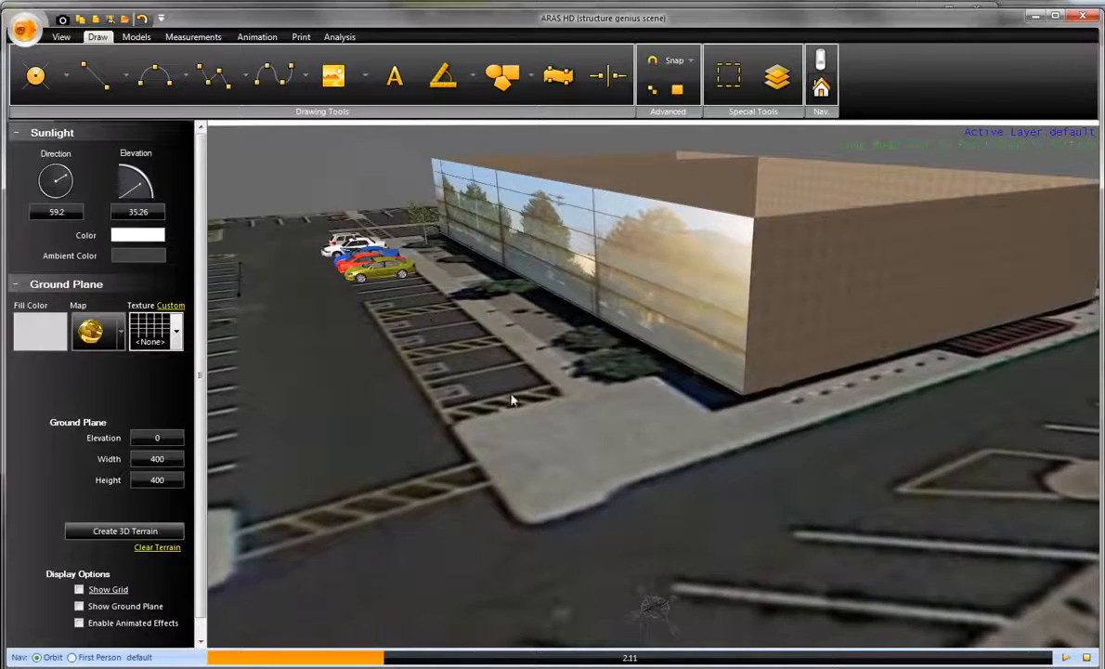
{"action": "left_click_drag", "start_coordinate": [475, 368], "coordinate": [698, 311]}
- Apply the "corrugated wall" image to the left side of the north wall segment adjoining the glass-textured wall
{"action": "left_click", "coordinate": [698, 311]}
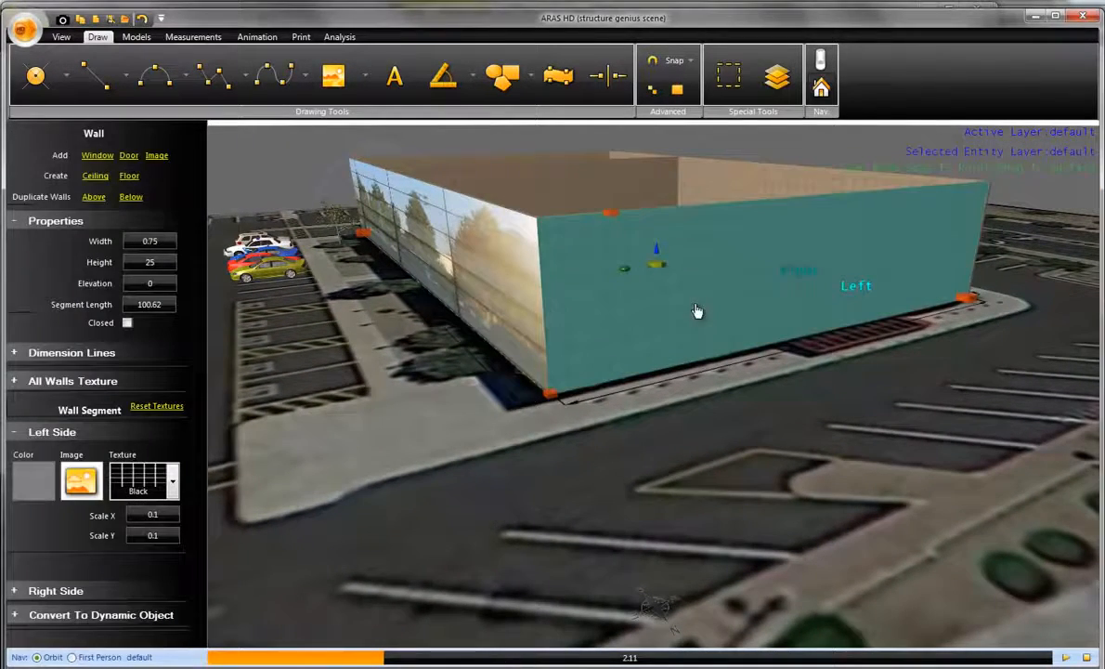
{"action": "left_click", "coordinate": [90, 483]}
{"action": "left_click", "coordinate": [190, 149]}
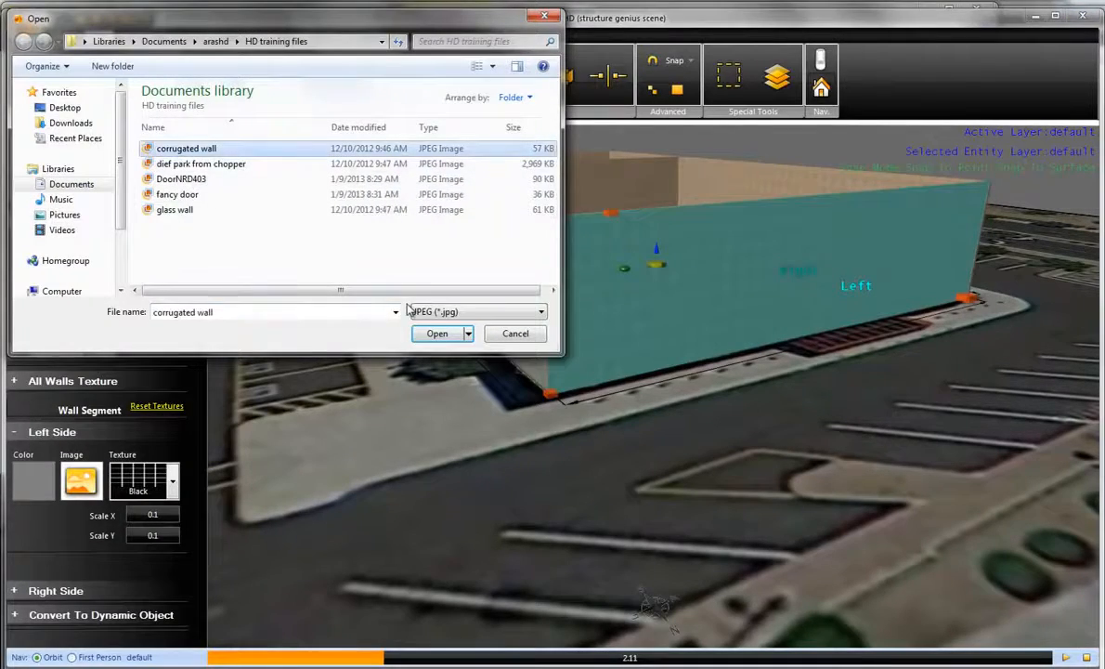
{"action": "left_click", "coordinate": [435, 333]}
{"action": "left_click", "coordinate": [463, 397]}
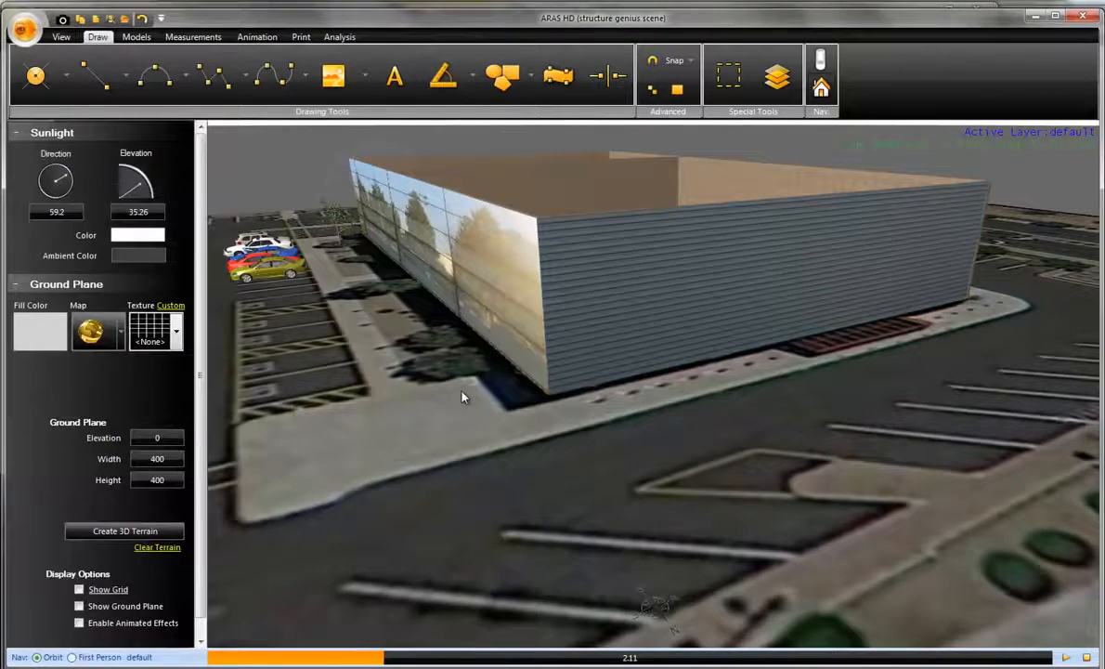
- Turn the sunlight direction to about 4.76 so that it lights the corrugated north wall
{"action": "left_click_drag", "start_coordinate": [414, 381], "coordinate": [620, 388]}
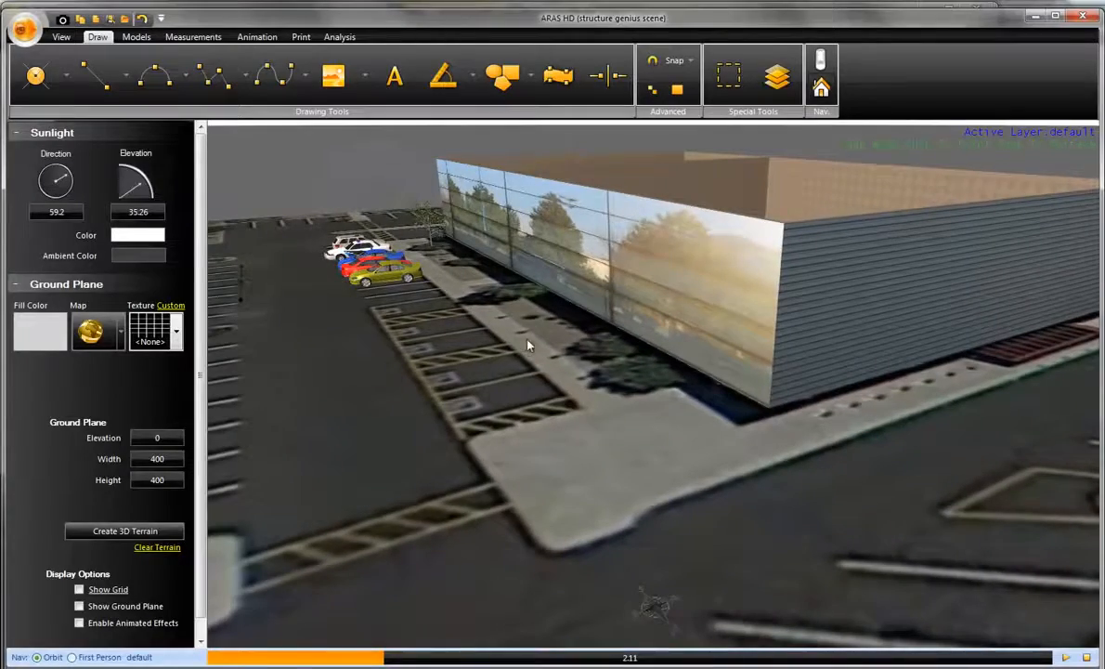
{"action": "left_click_drag", "start_coordinate": [700, 414], "coordinate": [387, 397]}
{"action": "right_click_drag", "start_coordinate": [387, 397], "coordinate": [540, 507]}
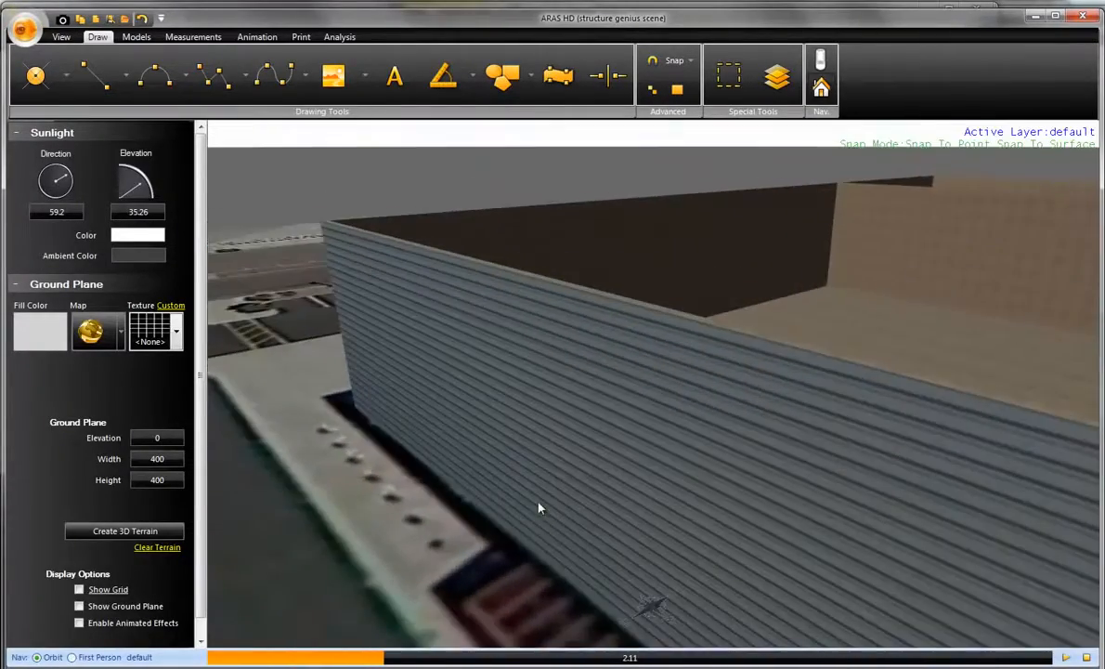
{"action": "left_click_drag", "start_coordinate": [540, 507], "coordinate": [565, 402]}
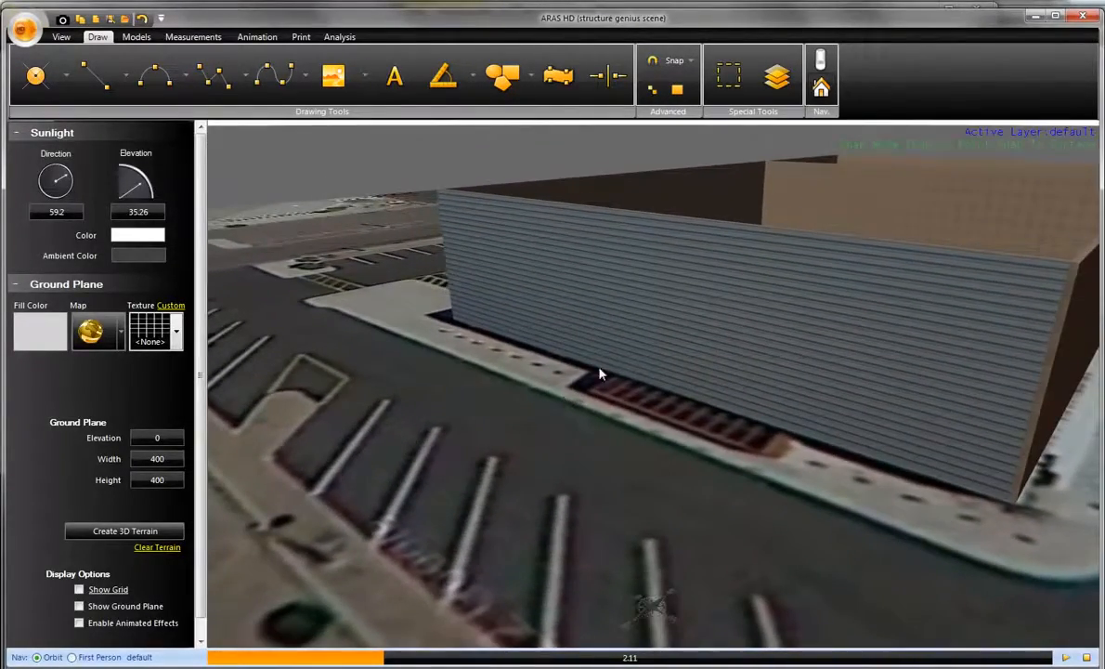
{"action": "left_click", "coordinate": [655, 331]}
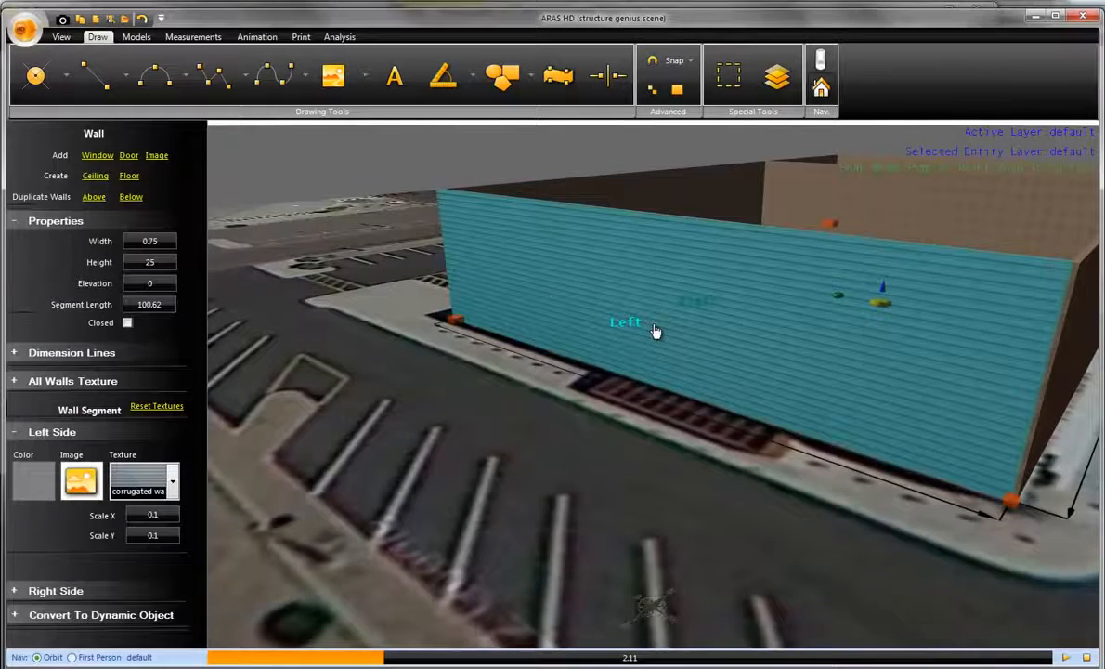
{"action": "left_click", "coordinate": [404, 197]}
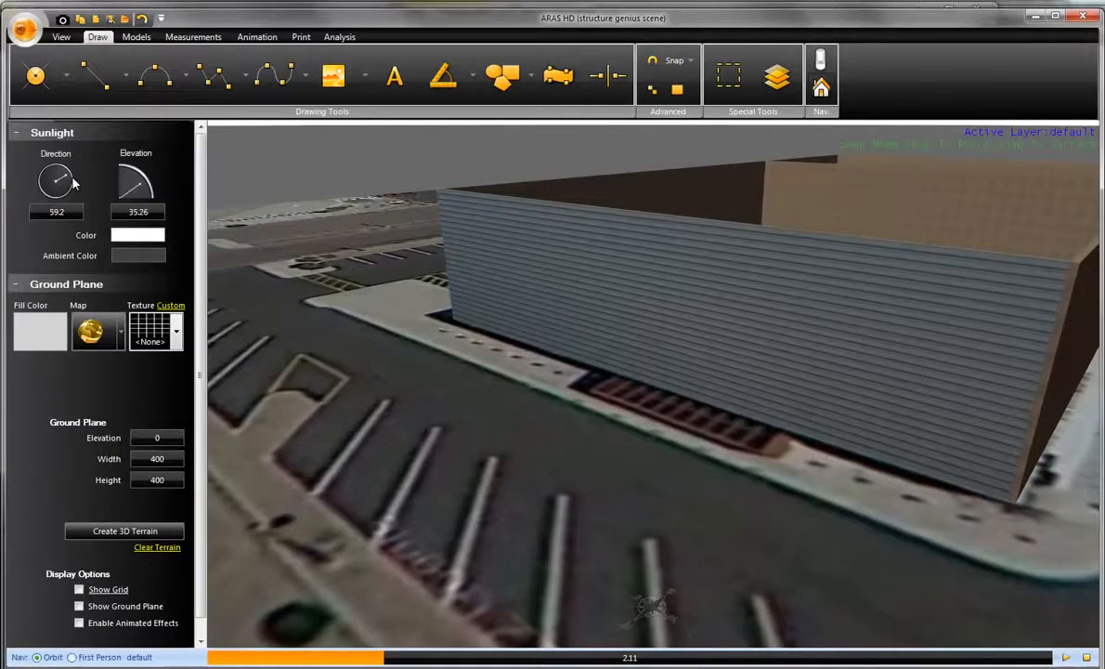
{"action": "left_click_drag", "start_coordinate": [73, 183], "coordinate": [54, 141]}
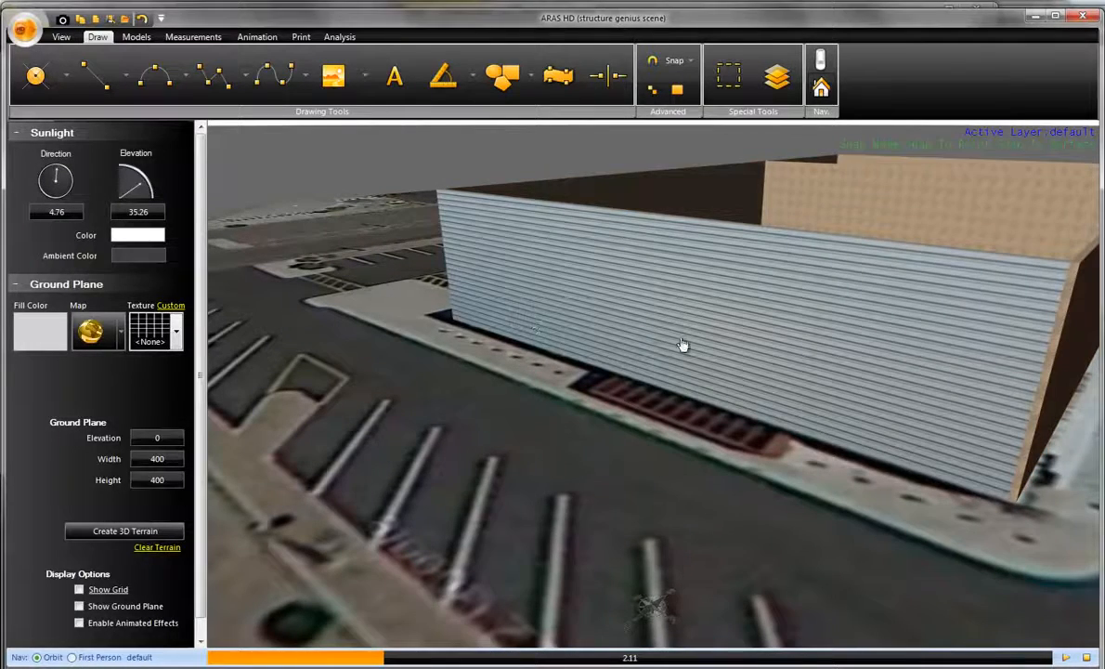
- Add a door to the corrugated wall above the red-striped ramp area
{"action": "scroll", "coordinate": [682, 344], "scroll_direction": "up", "scroll_amount": 2}
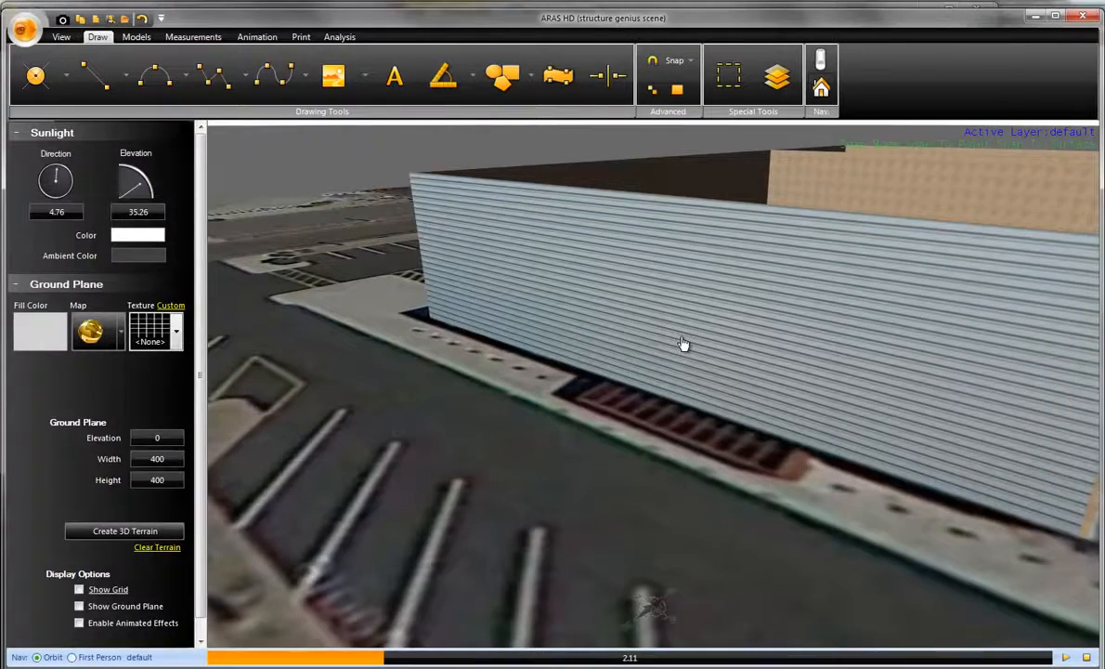
{"action": "left_click", "coordinate": [682, 343]}
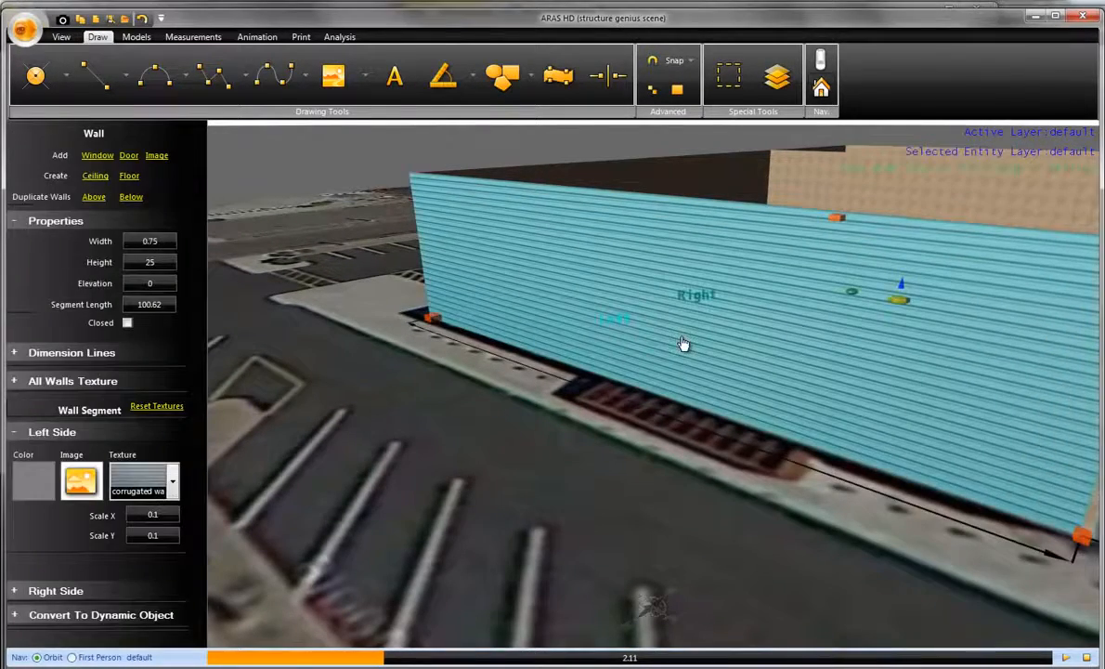
{"action": "left_click", "coordinate": [130, 162]}
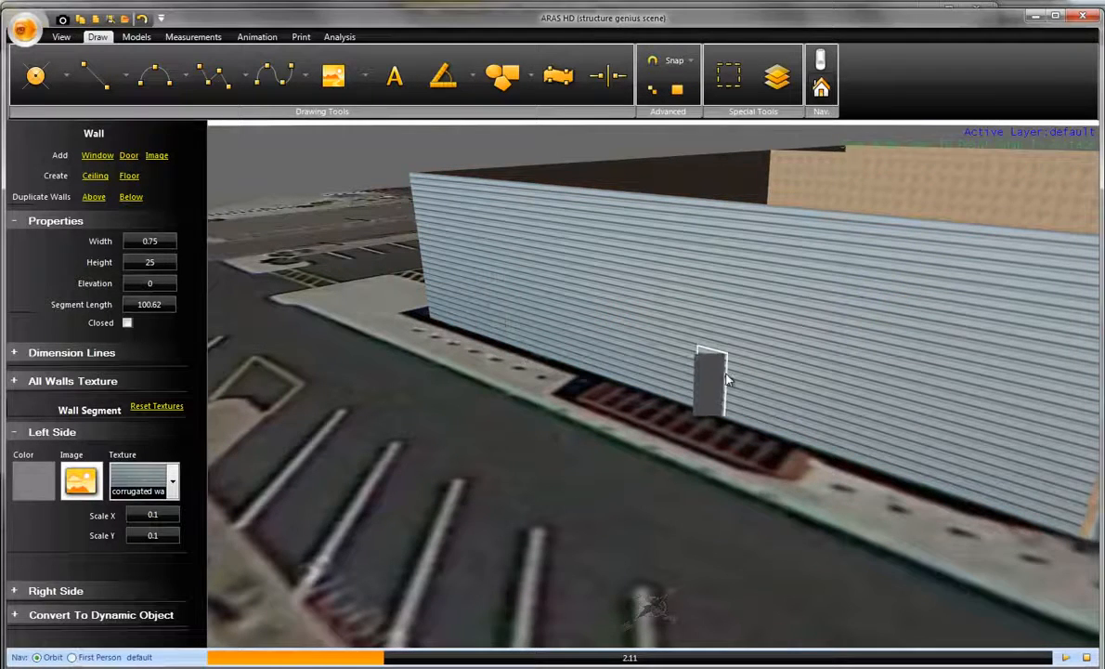
{"action": "left_click", "coordinate": [710, 381]}
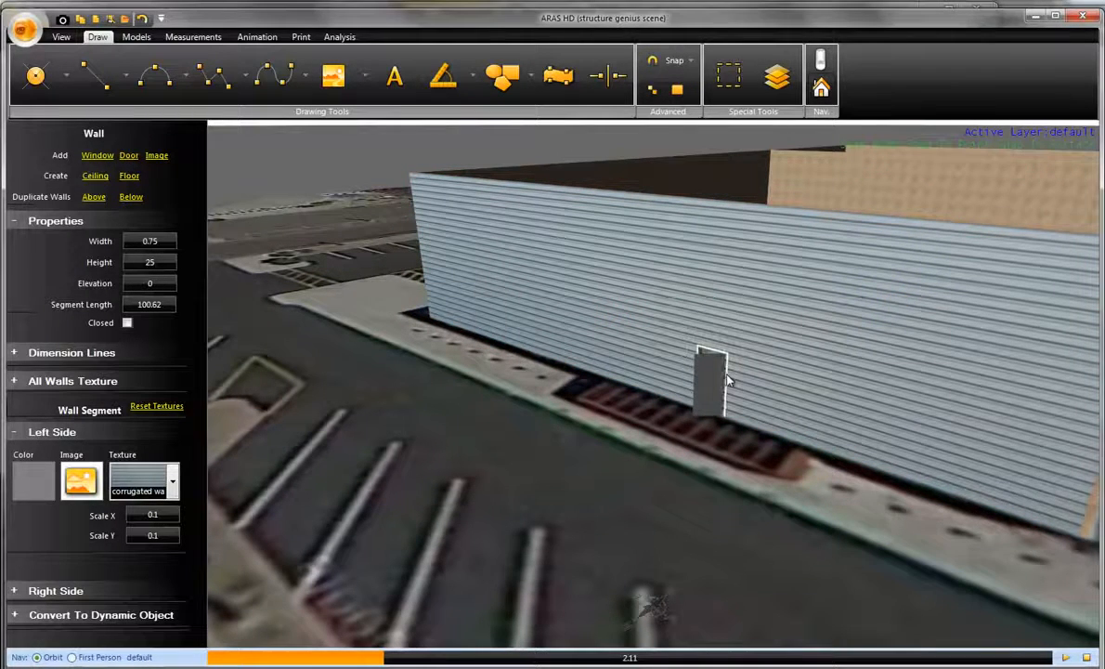
- Add three windows to the corrugated wall, one between the door and the glass wall and two on the door's other side
{"action": "left_click", "coordinate": [88, 160]}
{"action": "left_click", "coordinate": [98, 161]}
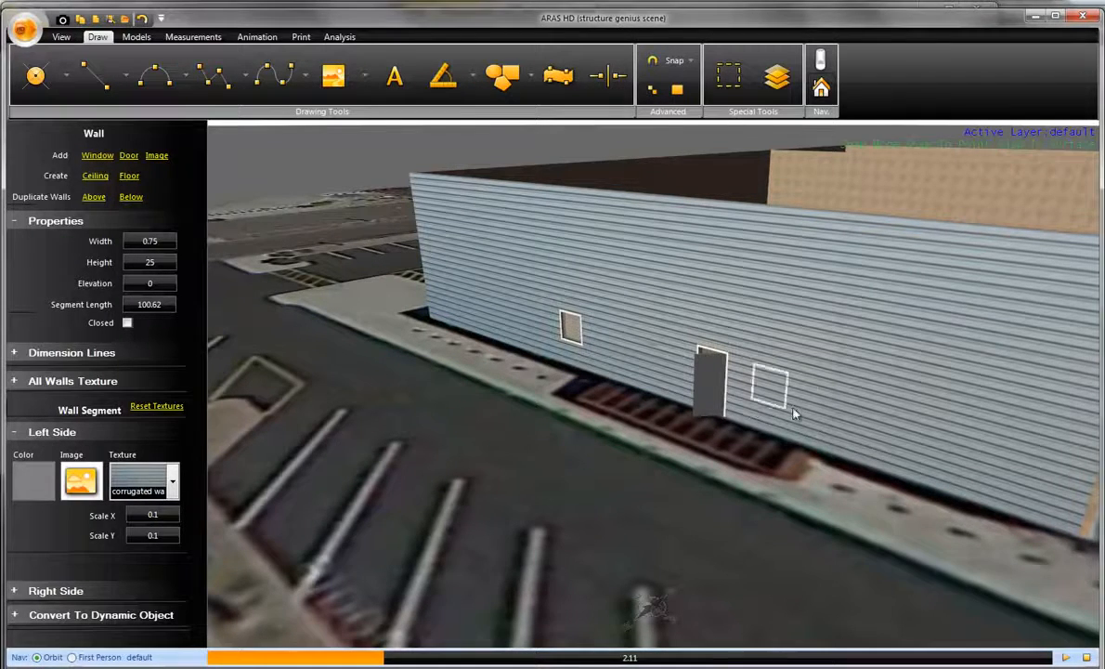
{"action": "left_click", "coordinate": [860, 430]}
{"action": "middle_click_drag", "start_coordinate": [880, 454], "coordinate": [675, 409]}
{"action": "left_click", "coordinate": [93, 161]}
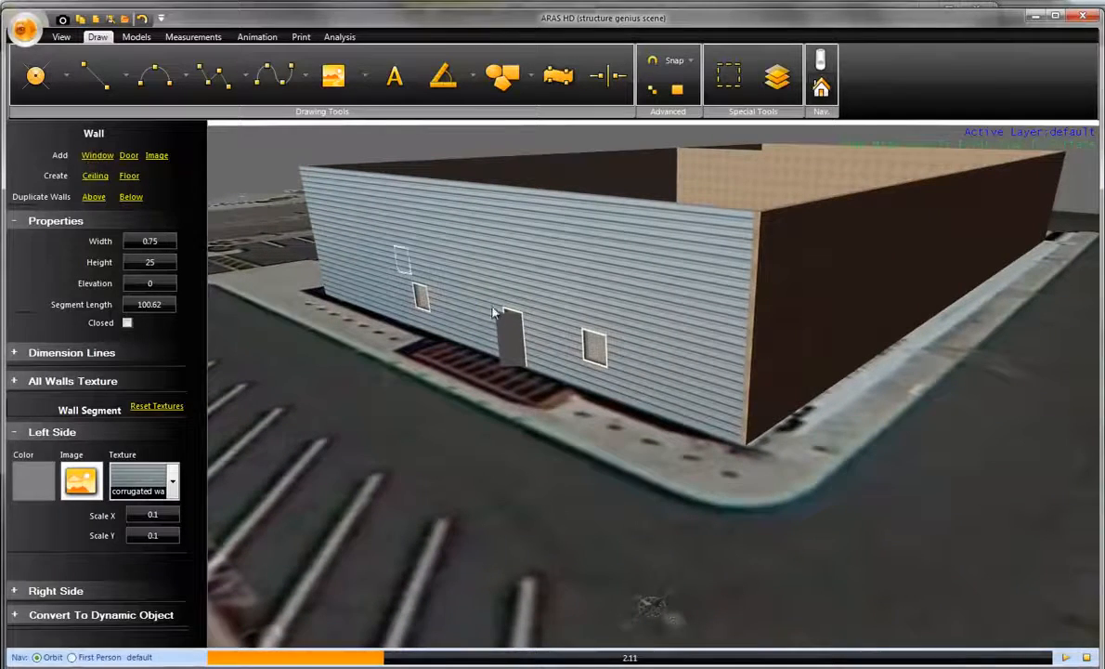
{"action": "left_click", "coordinate": [691, 399]}
- Set the elevation of the corrugated wall's window nearest the untextured dark wall's corner to 6
{"action": "scroll", "coordinate": [691, 397], "scroll_direction": "up", "scroll_amount": 5}
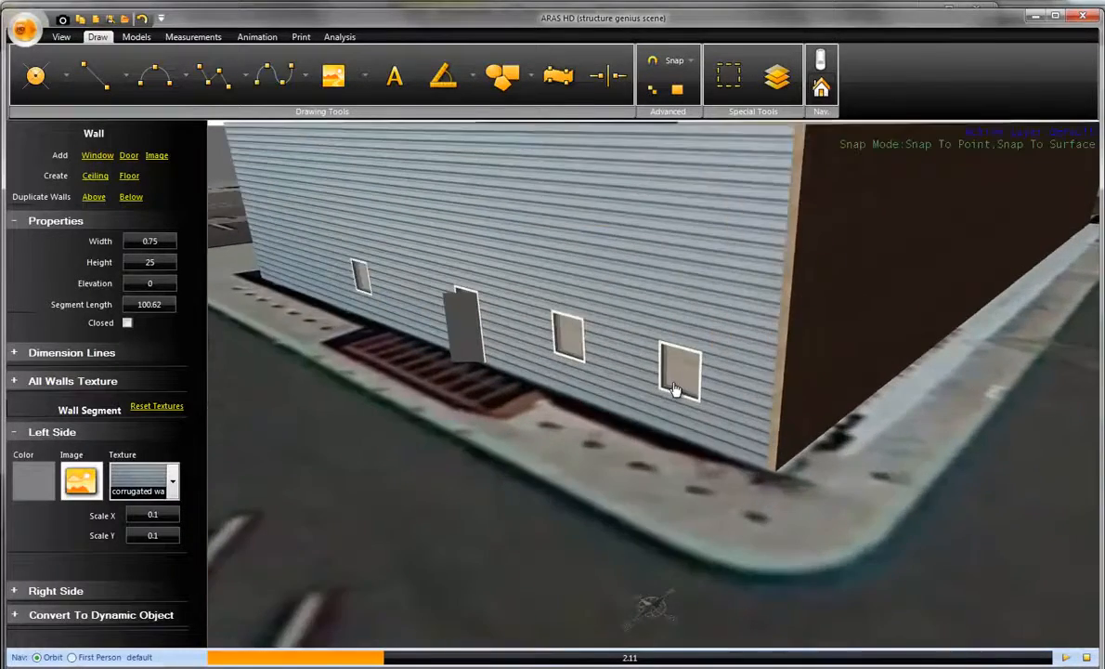
{"action": "left_click", "coordinate": [673, 408]}
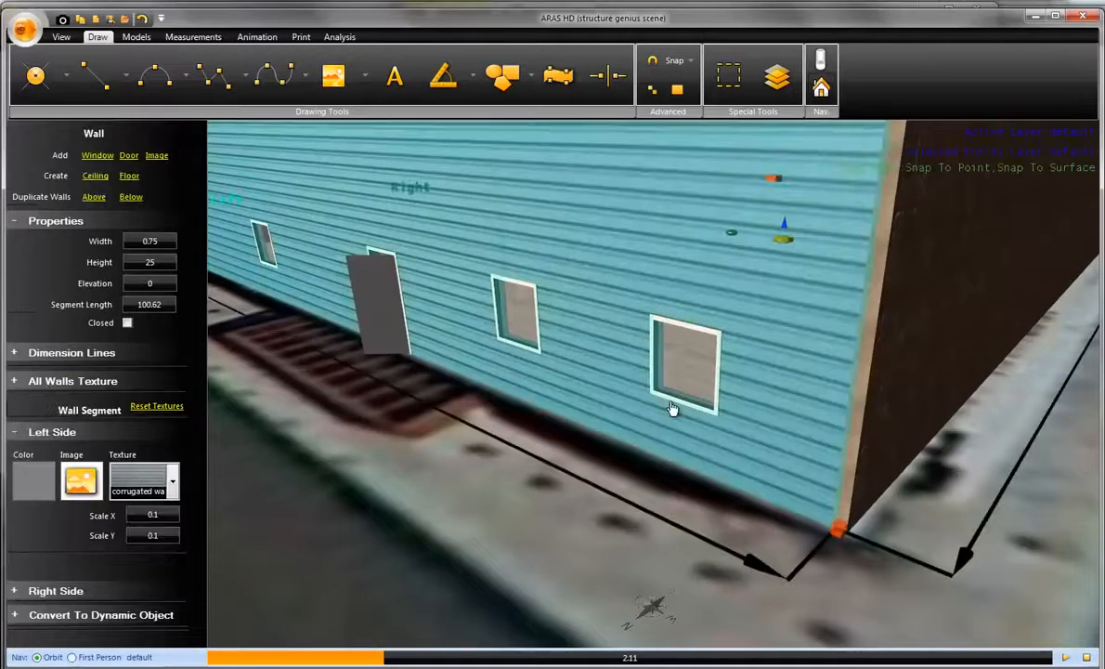
{"action": "left_click", "coordinate": [672, 403]}
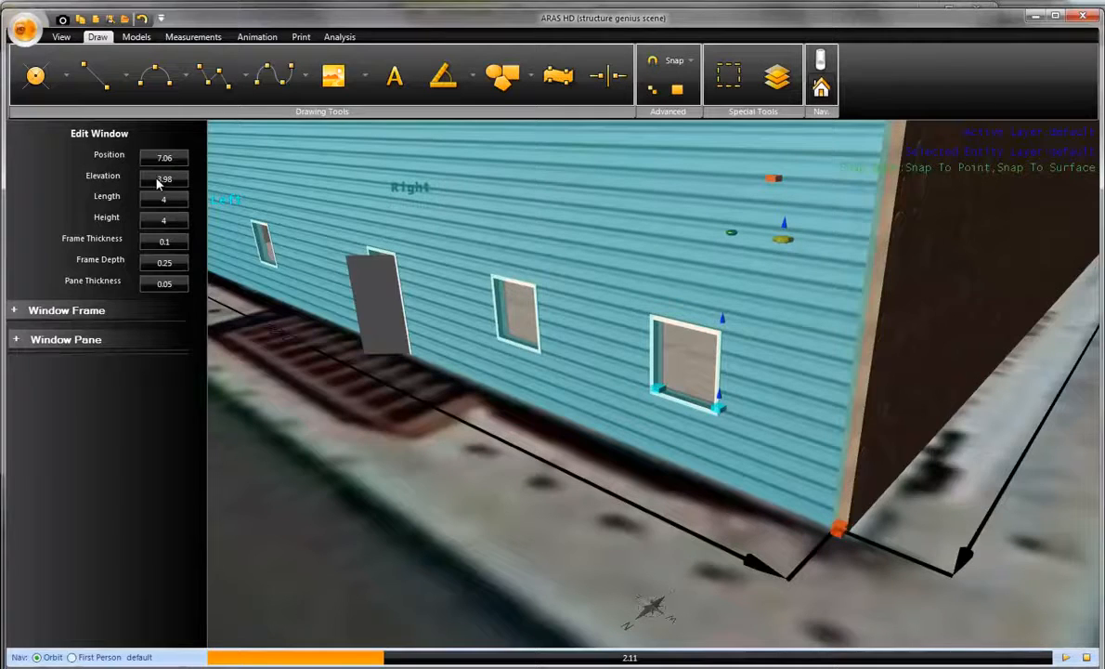
{"action": "left_click", "coordinate": [176, 180]}
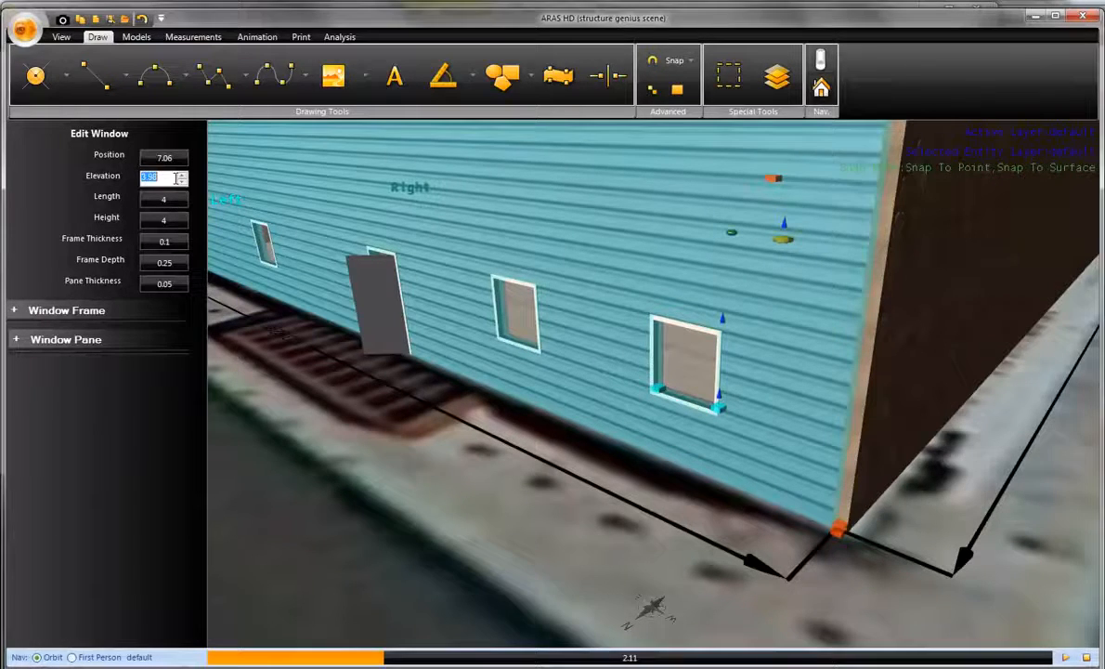
{"action": "type", "text": "6"}
{"action": "left_click", "coordinate": [165, 158]}
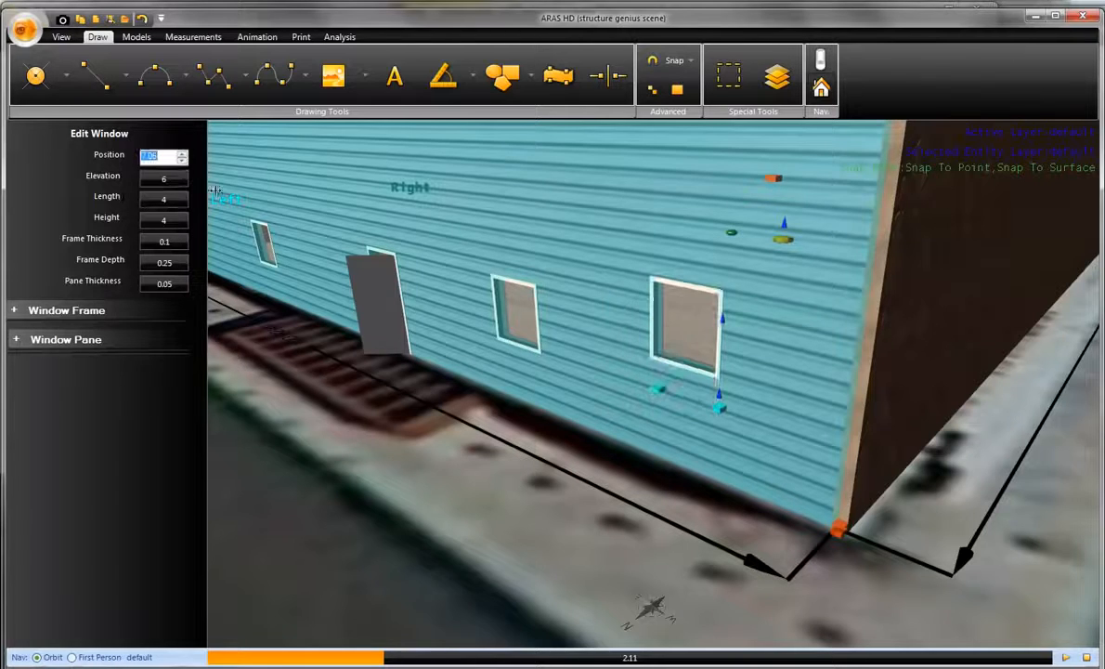
- Set the elevation of the corrugated wall's middle window to 6
{"action": "left_click", "coordinate": [526, 348]}
{"action": "left_click", "coordinate": [176, 179]}
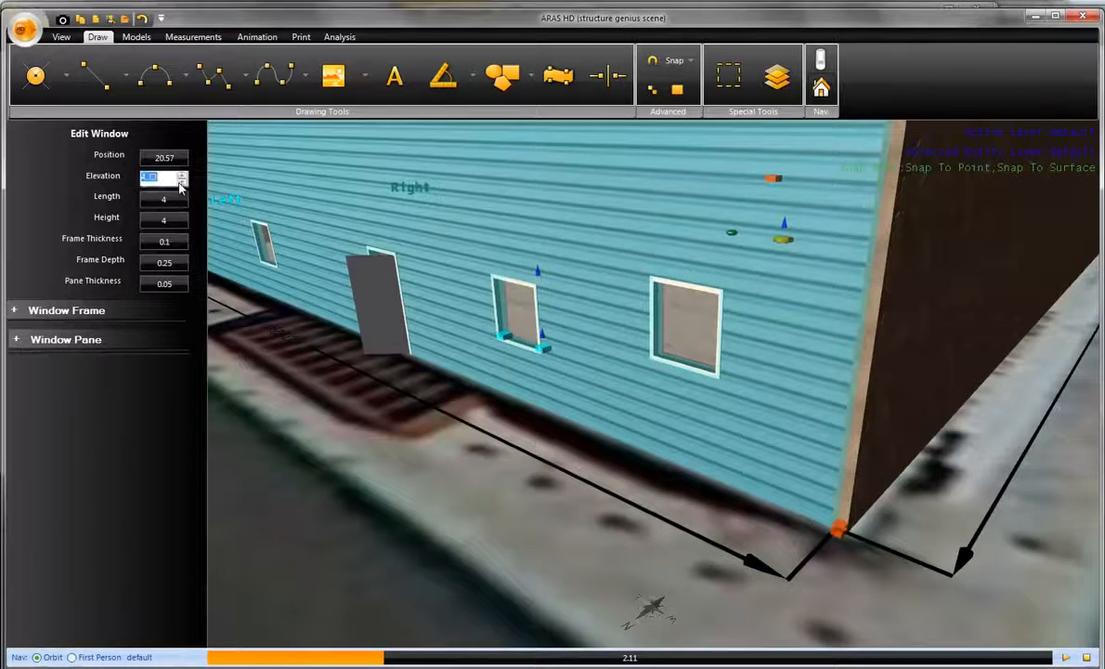
{"action": "type", "text": "6"}
{"action": "left_click", "coordinate": [167, 156]}
{"action": "left_click", "coordinate": [433, 436]}
- Set the elevation of the window on the glass-wall side of the door to 6 and its position to 25
{"action": "middle_click_drag", "start_coordinate": [456, 436], "coordinate": [728, 452]}
{"action": "middle_click_drag", "start_coordinate": [557, 395], "coordinate": [638, 401]}
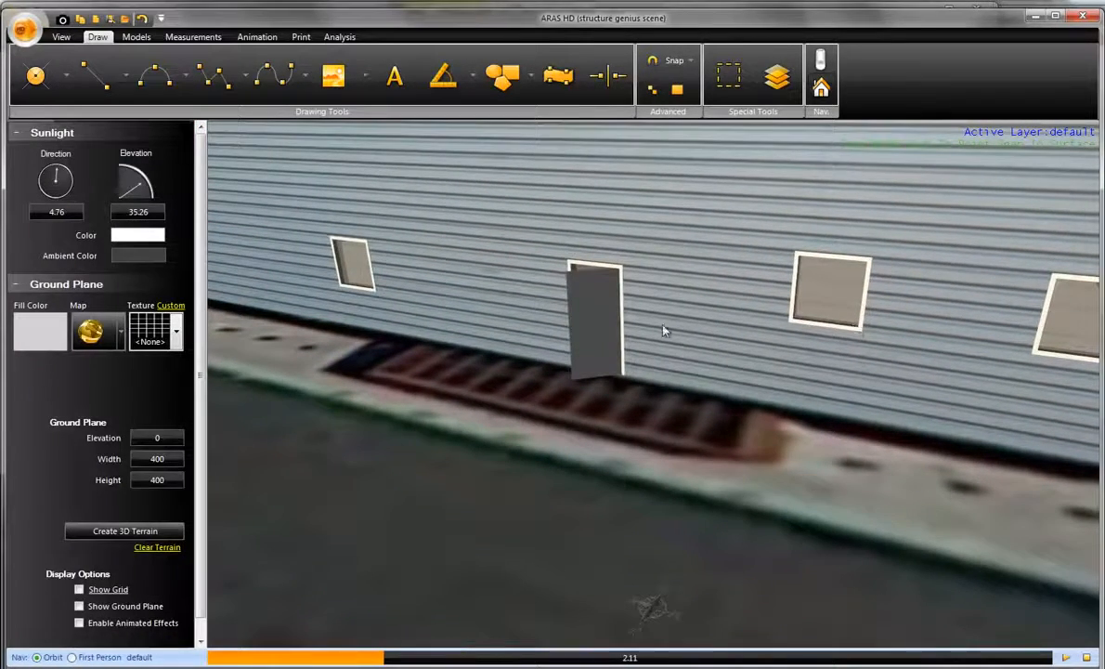
{"action": "middle_click_drag", "start_coordinate": [496, 361], "coordinate": [622, 349]}
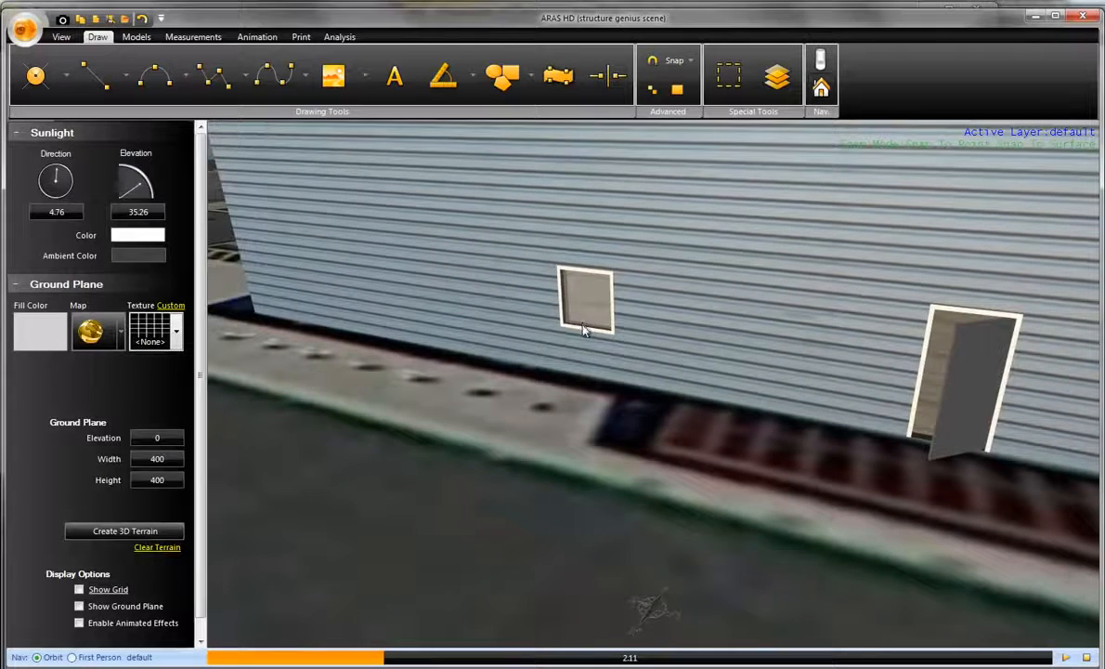
{"action": "left_click", "coordinate": [584, 333]}
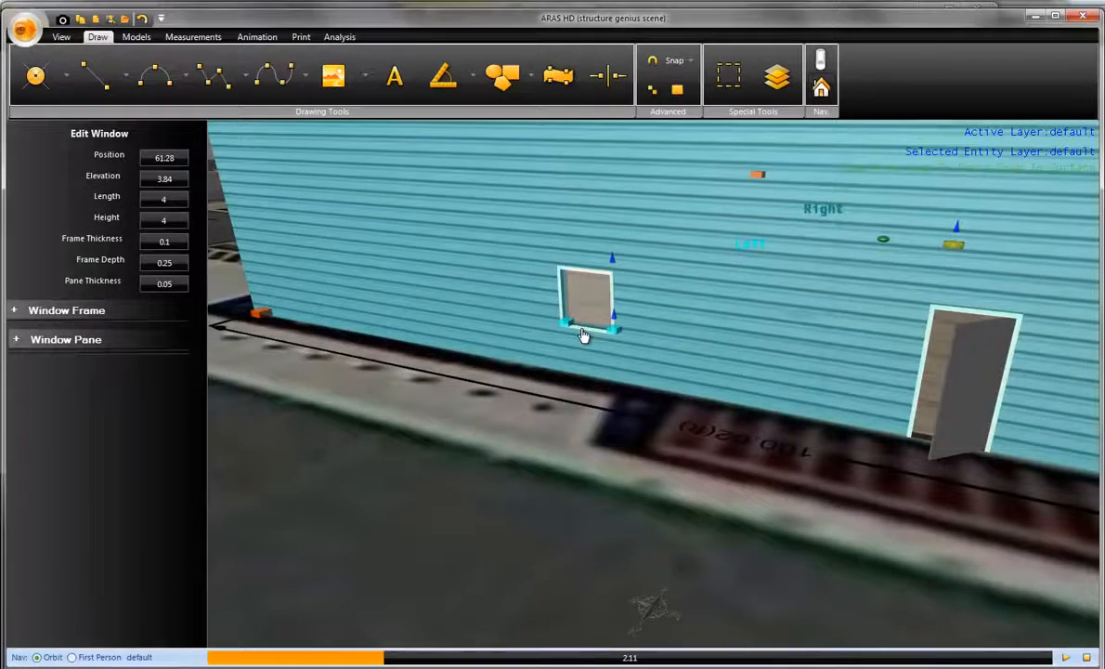
{"action": "left_click", "coordinate": [173, 179]}
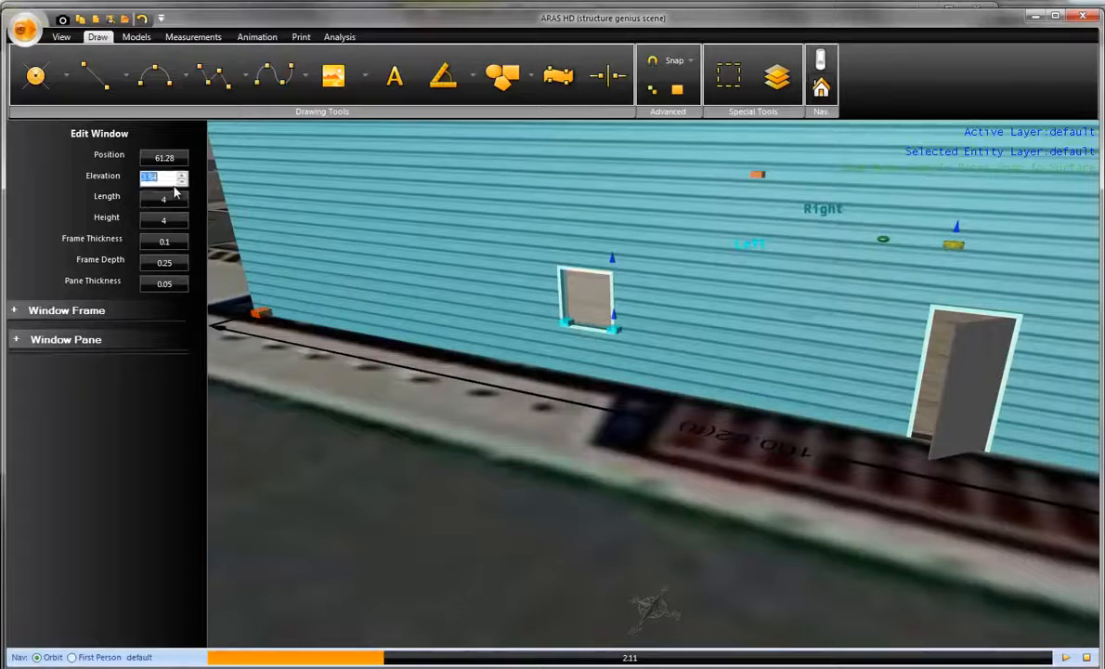
{"action": "type", "text": "6"}
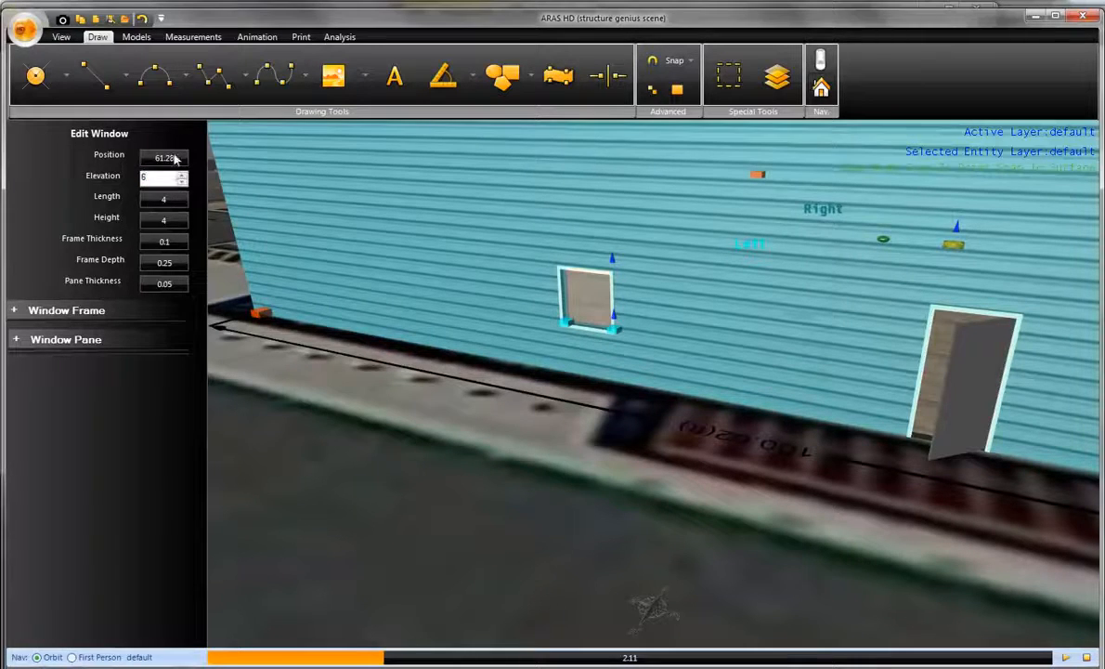
{"action": "left_click", "coordinate": [181, 162]}
{"action": "type", "text": "25"}
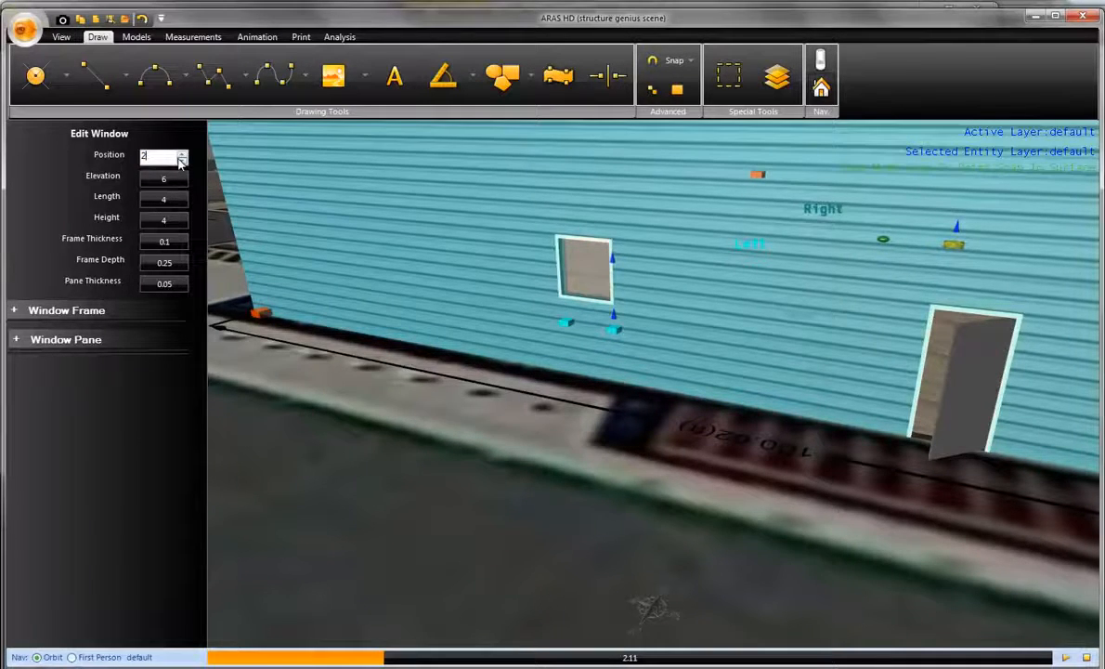
{"action": "left_click", "coordinate": [176, 179]}
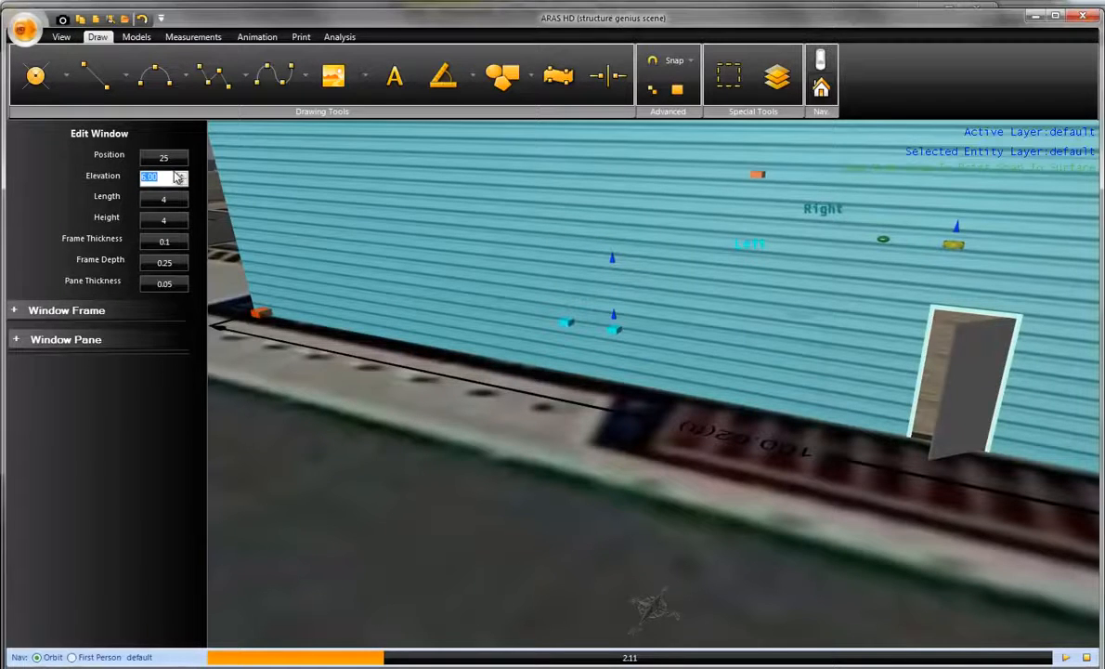
- Set the position of the window overlapping the corrugated wall's middle window to 55, on the other side of the door
{"action": "left_click_drag", "start_coordinate": [571, 437], "coordinate": [341, 391]}
{"action": "left_click_drag", "start_coordinate": [721, 415], "coordinate": [719, 418]}
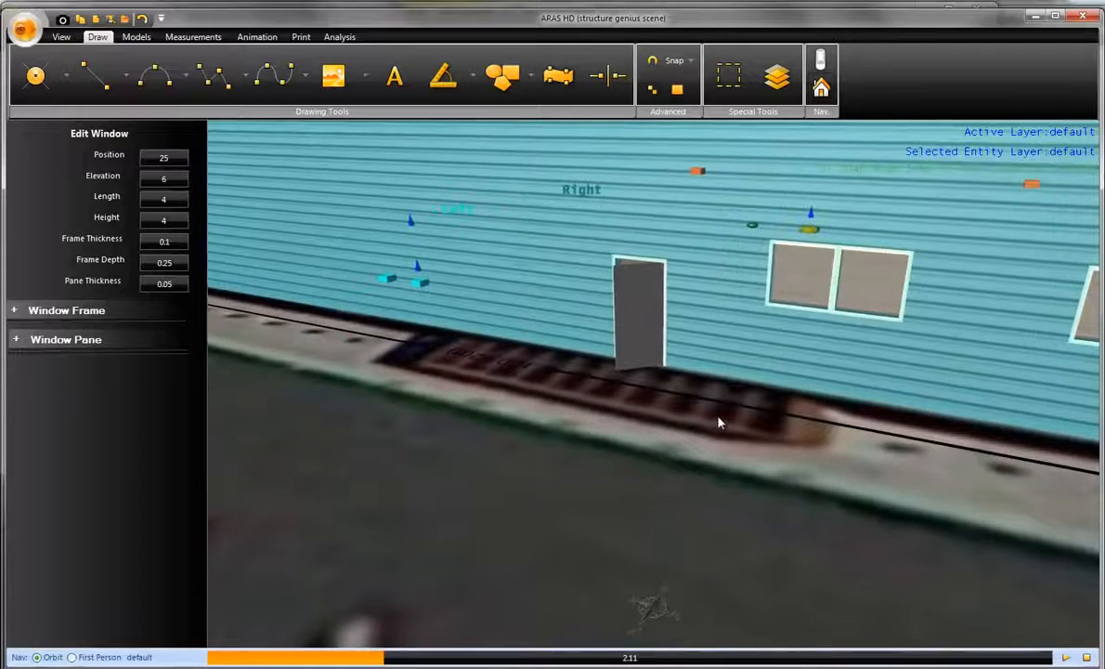
{"action": "left_click", "coordinate": [167, 158]}
{"action": "type", "text": "5"}
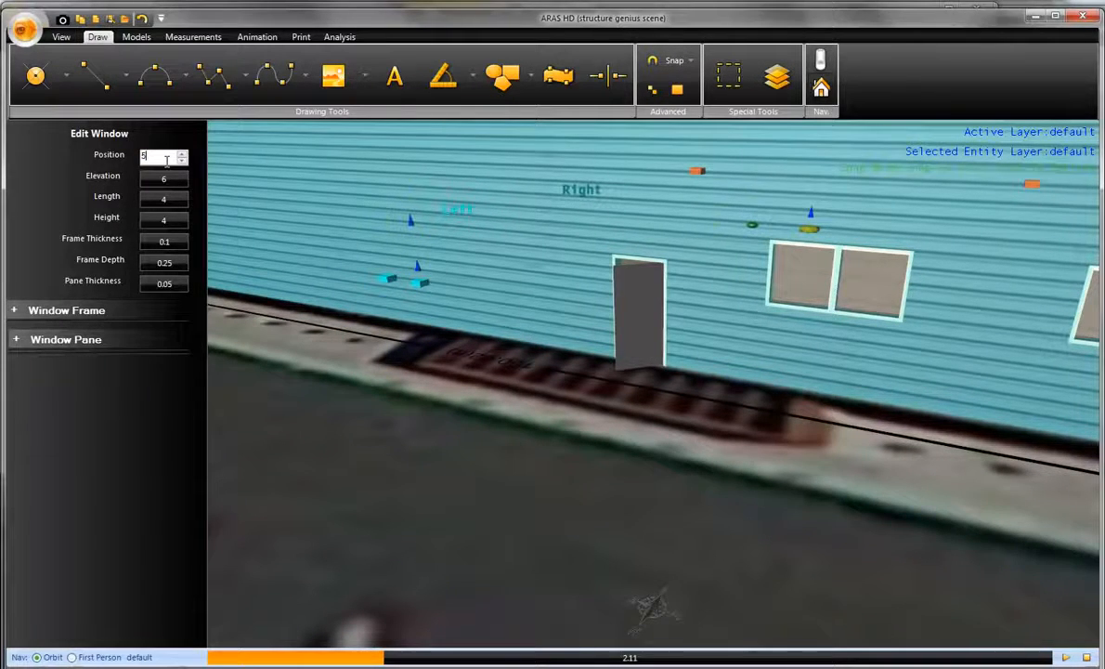
{"action": "type", "text": "5"}
{"action": "key", "text": "Return"}
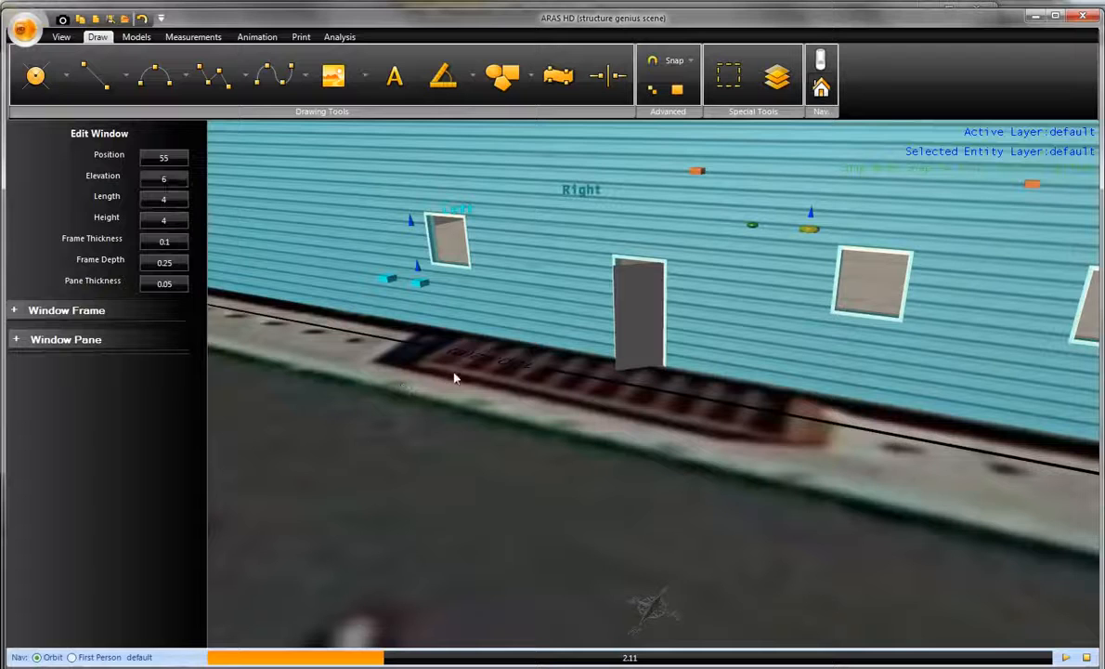
{"action": "left_click", "coordinate": [532, 358]}
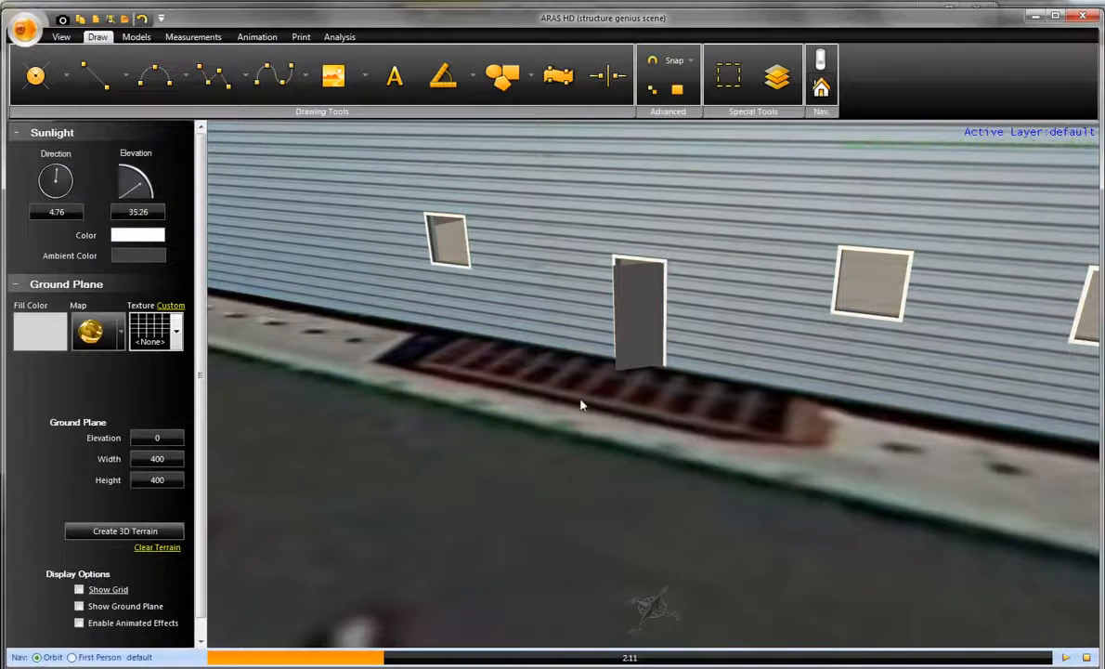
- Select the corrugated wall's door and swing its leaf wide open and back to a partly open position
{"action": "left_click_drag", "start_coordinate": [582, 404], "coordinate": [526, 405]}
{"action": "right_click_drag", "start_coordinate": [526, 405], "coordinate": [536, 411]}
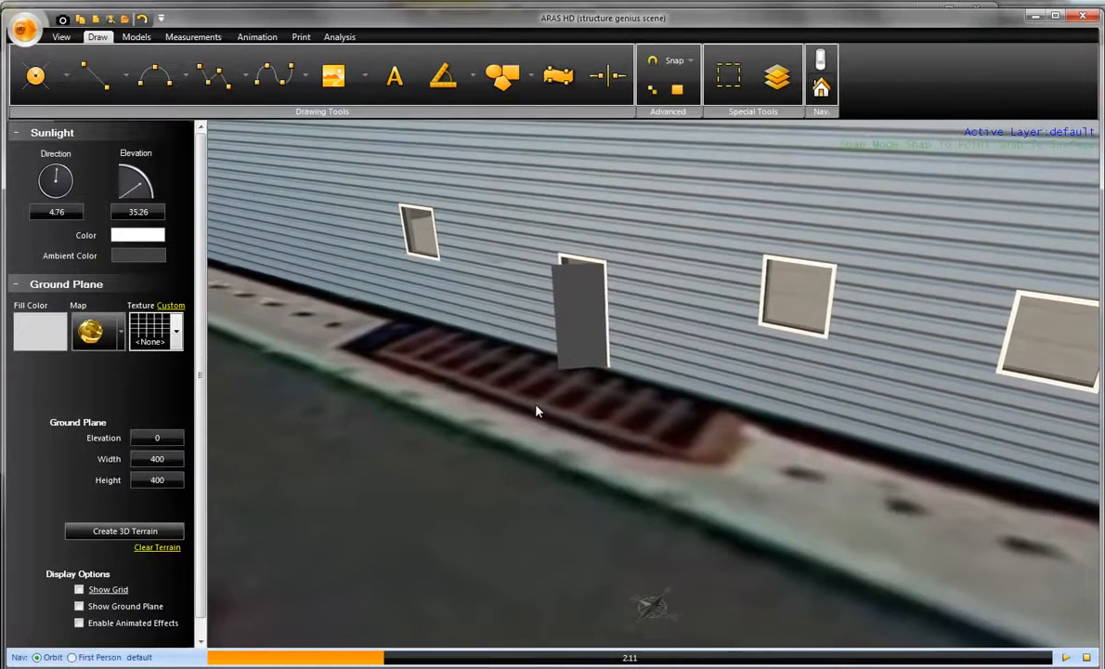
{"action": "scroll", "coordinate": [536, 411], "scroll_direction": "down", "scroll_amount": 2}
{"action": "scroll", "coordinate": [536, 411], "scroll_direction": "down", "scroll_amount": 2}
{"action": "scroll", "coordinate": [558, 427], "scroll_direction": "up", "scroll_amount": 4}
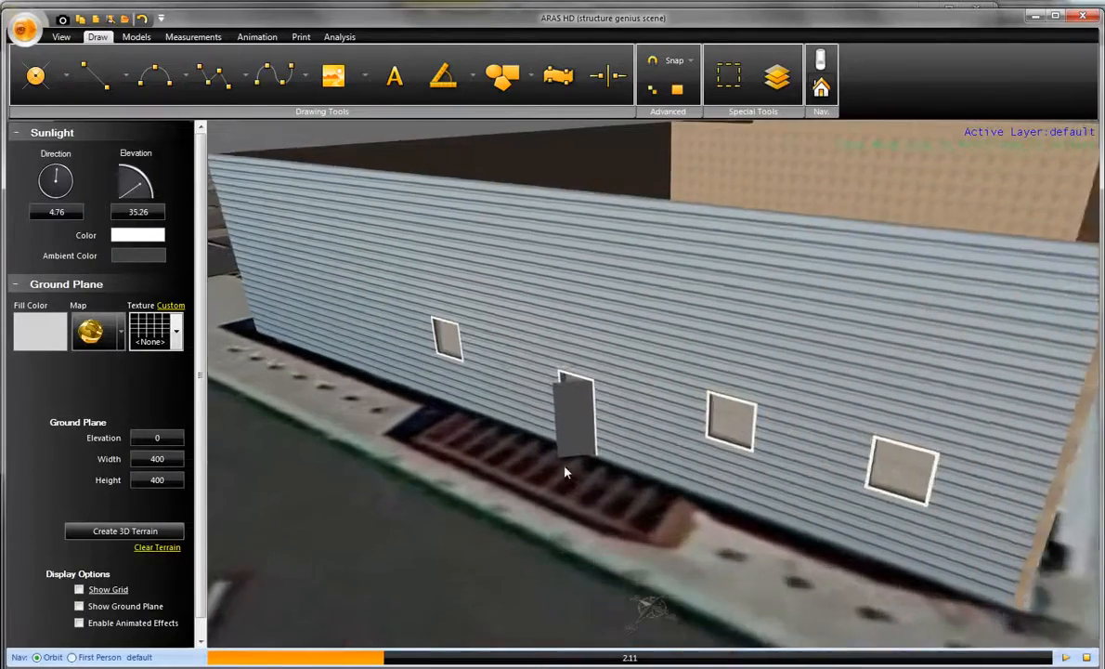
{"action": "left_click", "coordinate": [576, 423]}
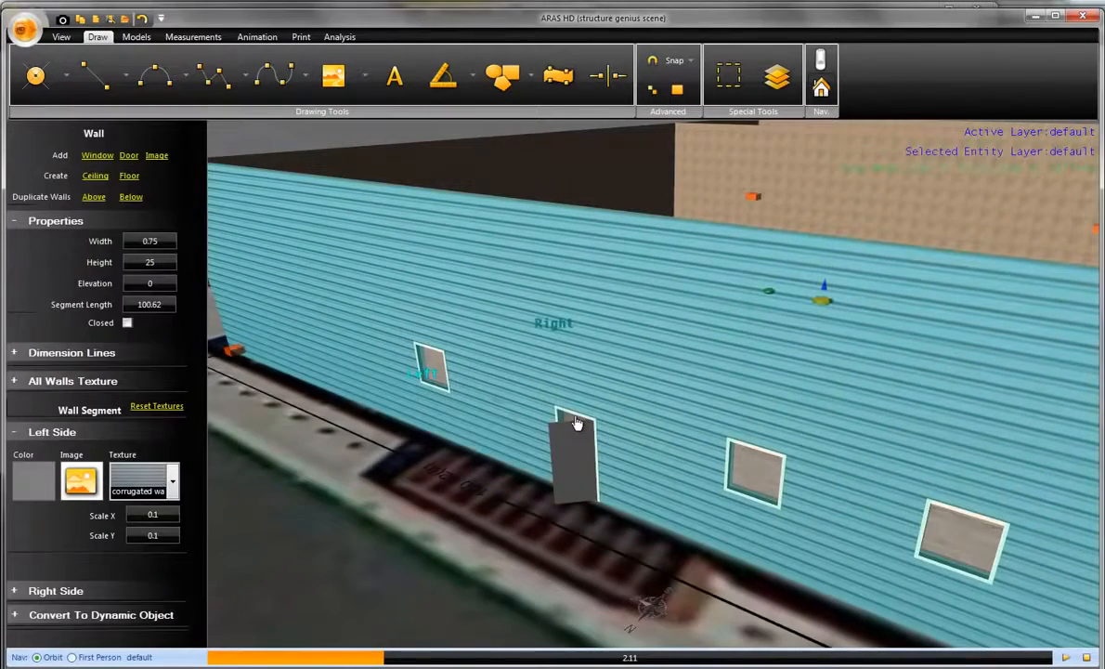
{"action": "left_click", "coordinate": [576, 421]}
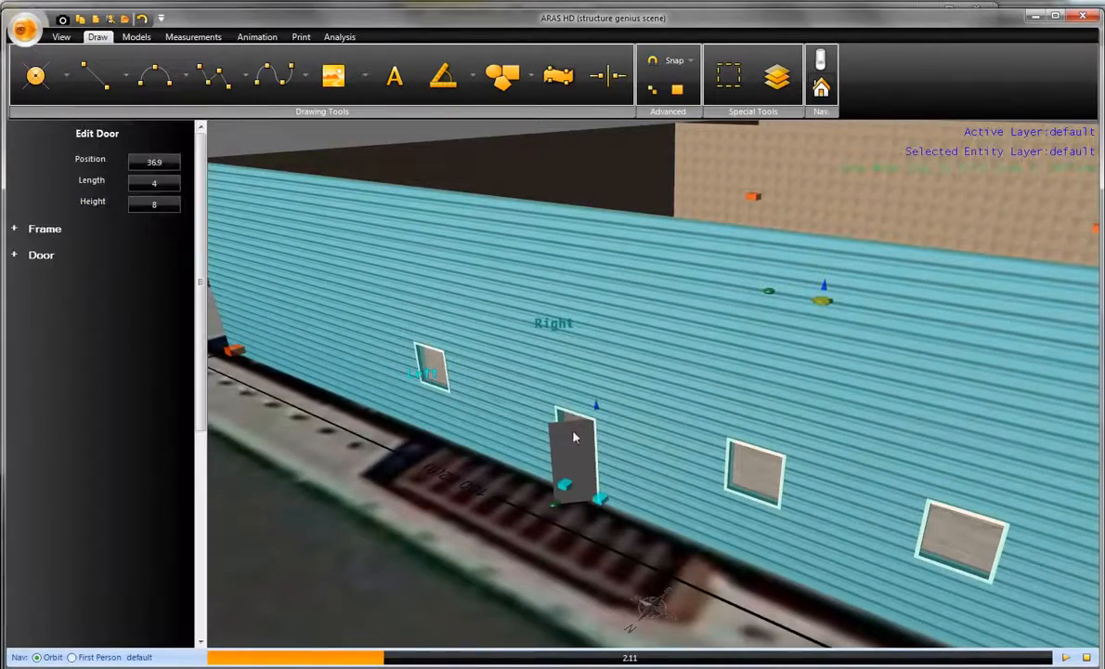
{"action": "left_click", "coordinate": [553, 509]}
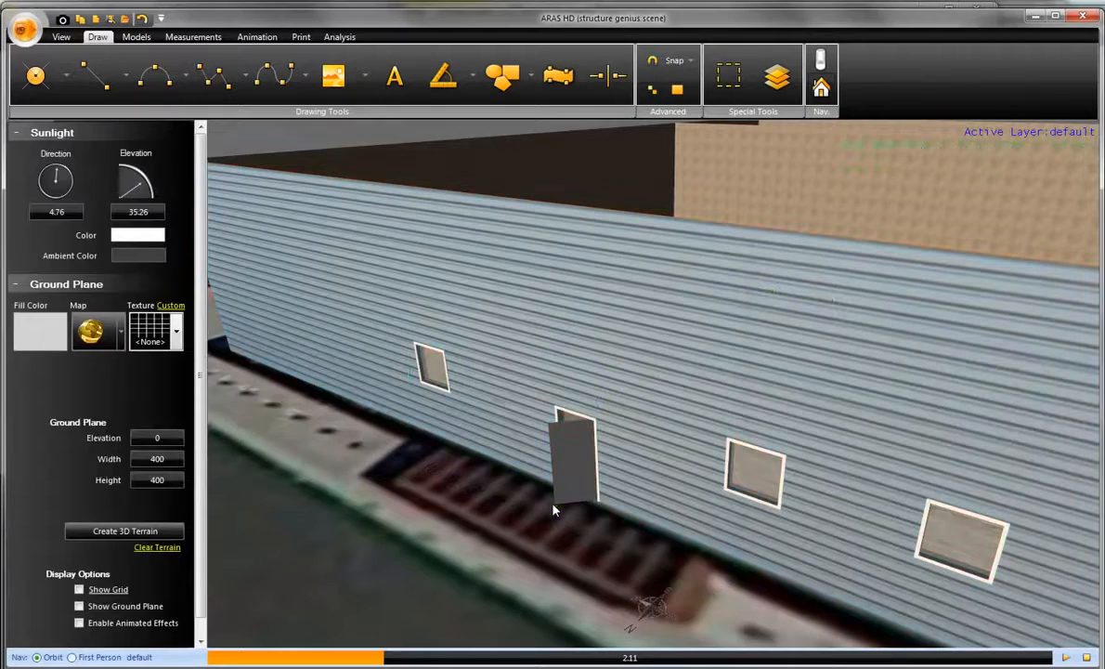
{"action": "left_click", "coordinate": [576, 421]}
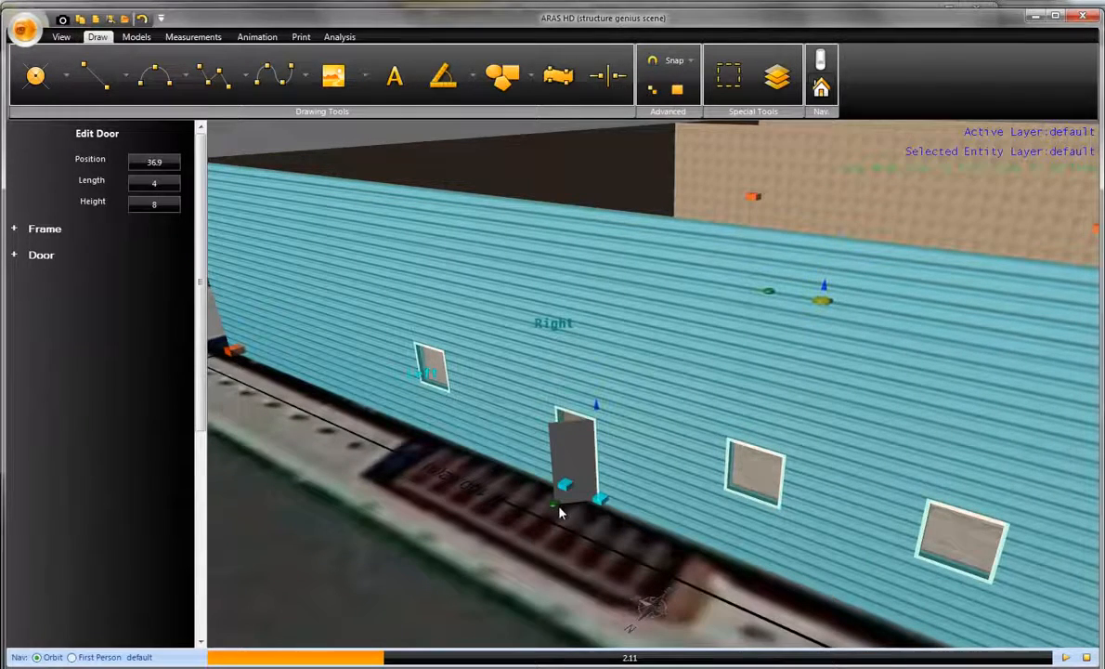
{"action": "left_click_drag", "start_coordinate": [557, 507], "coordinate": [543, 531]}
{"action": "middle_click_drag", "start_coordinate": [543, 531], "coordinate": [536, 527]}
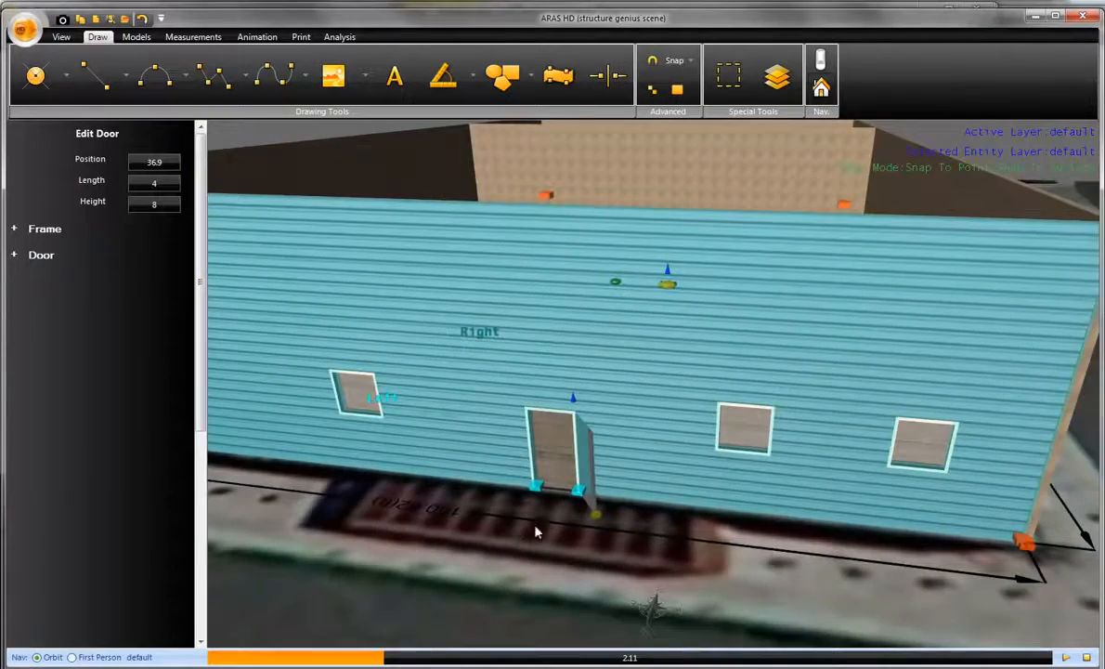
{"action": "scroll", "coordinate": [571, 514], "scroll_direction": "up", "scroll_amount": 3}
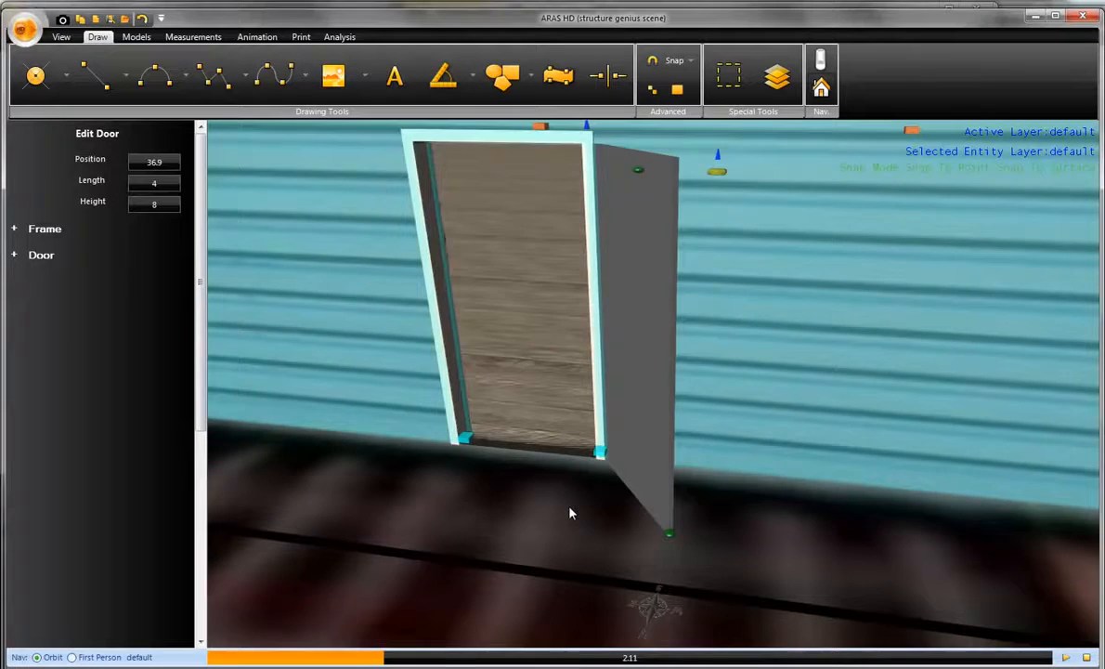
{"action": "scroll", "coordinate": [574, 499], "scroll_direction": "down", "scroll_amount": 2}
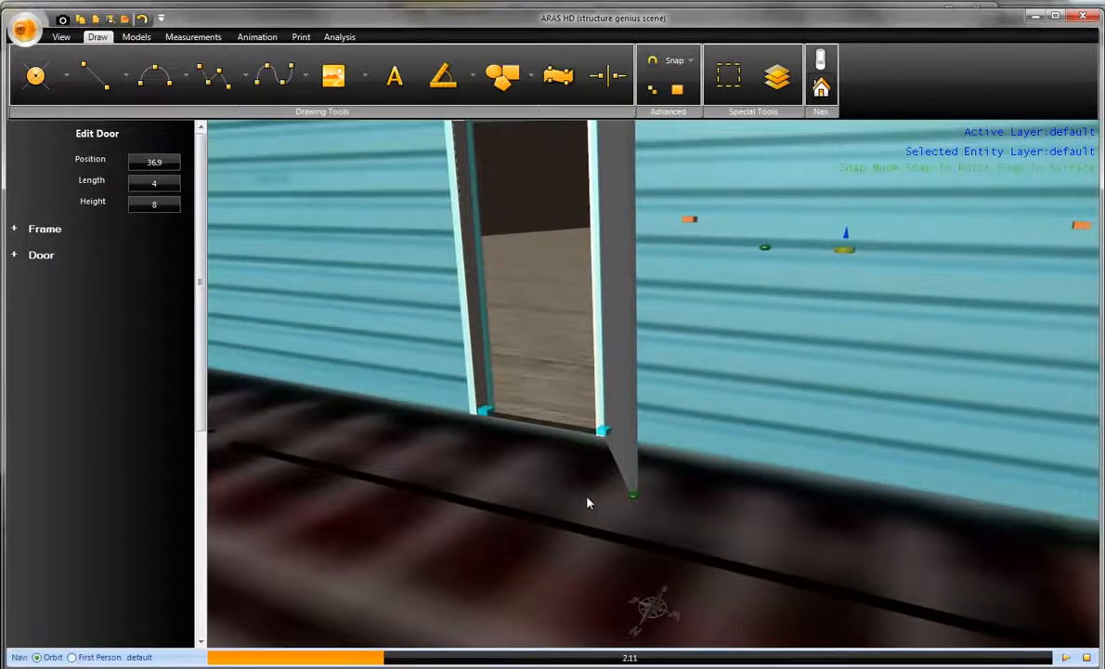
{"action": "scroll", "coordinate": [587, 502], "scroll_direction": "down", "scroll_amount": 1}
{"action": "left_click_drag", "start_coordinate": [617, 494], "coordinate": [447, 481]}
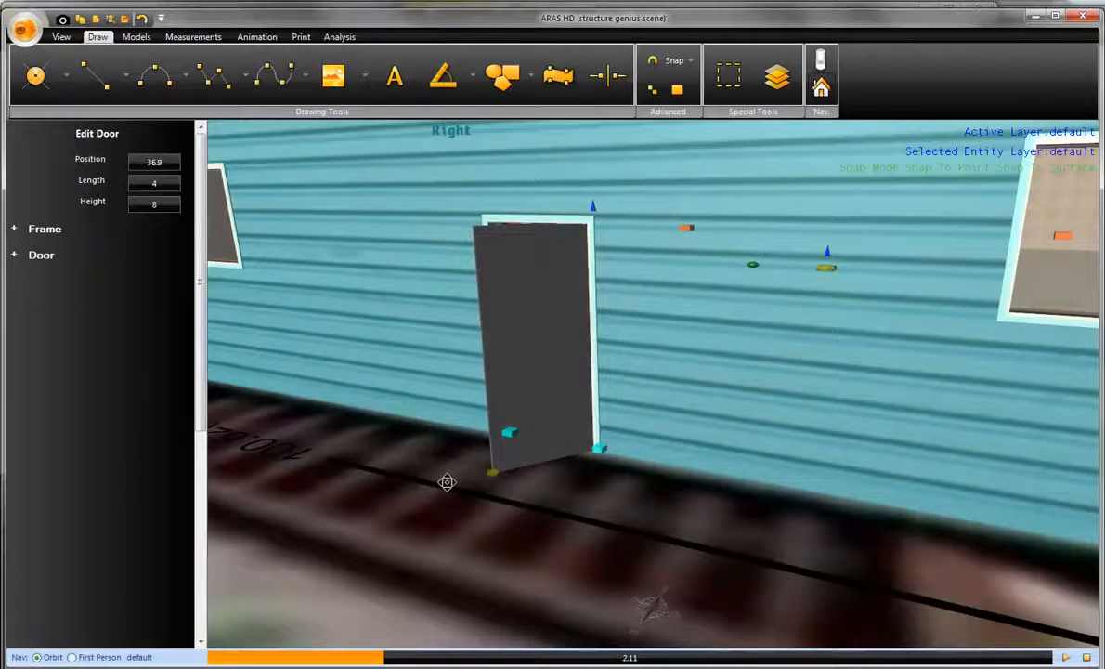
{"action": "scroll", "coordinate": [446, 481], "scroll_direction": "down", "scroll_amount": 1}
{"action": "scroll", "coordinate": [447, 482], "scroll_direction": "down", "scroll_amount": 1}
- Apply the "fancy door" JPEG from the HD training files folder as the door's texture image
{"action": "left_click", "coordinate": [42, 256]}
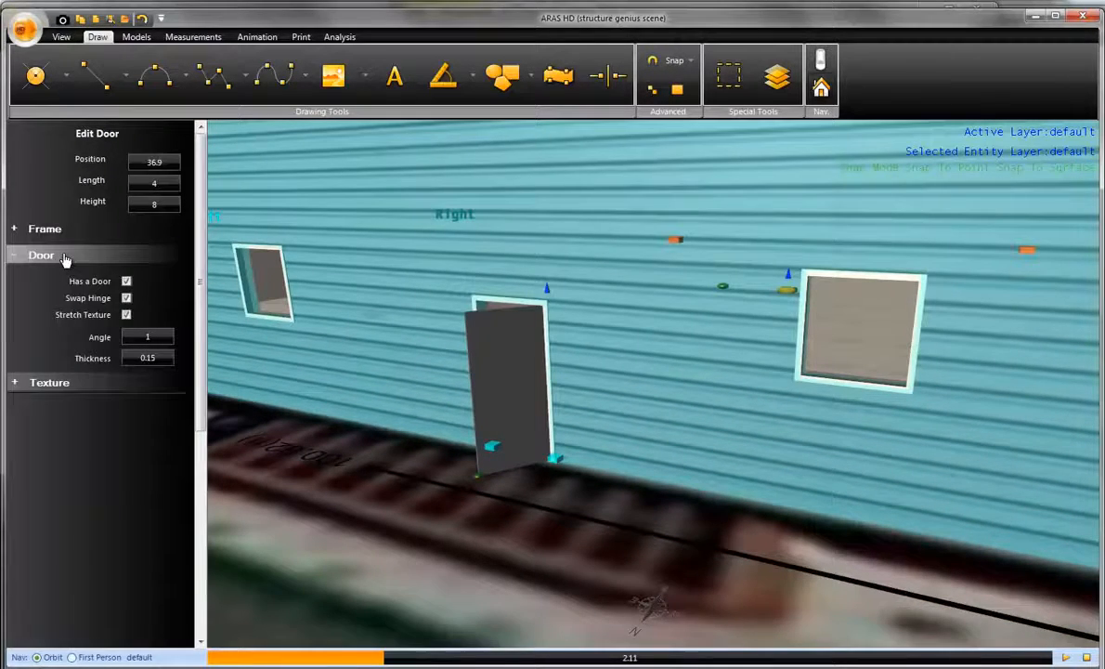
{"action": "left_click", "coordinate": [55, 384]}
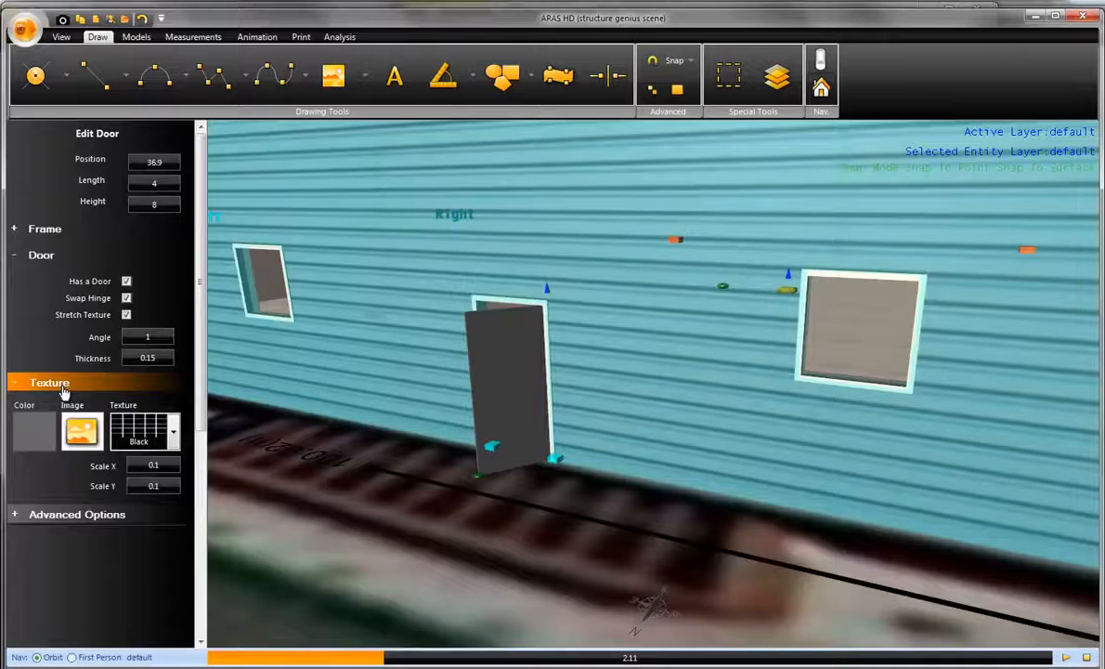
{"action": "left_click", "coordinate": [84, 444]}
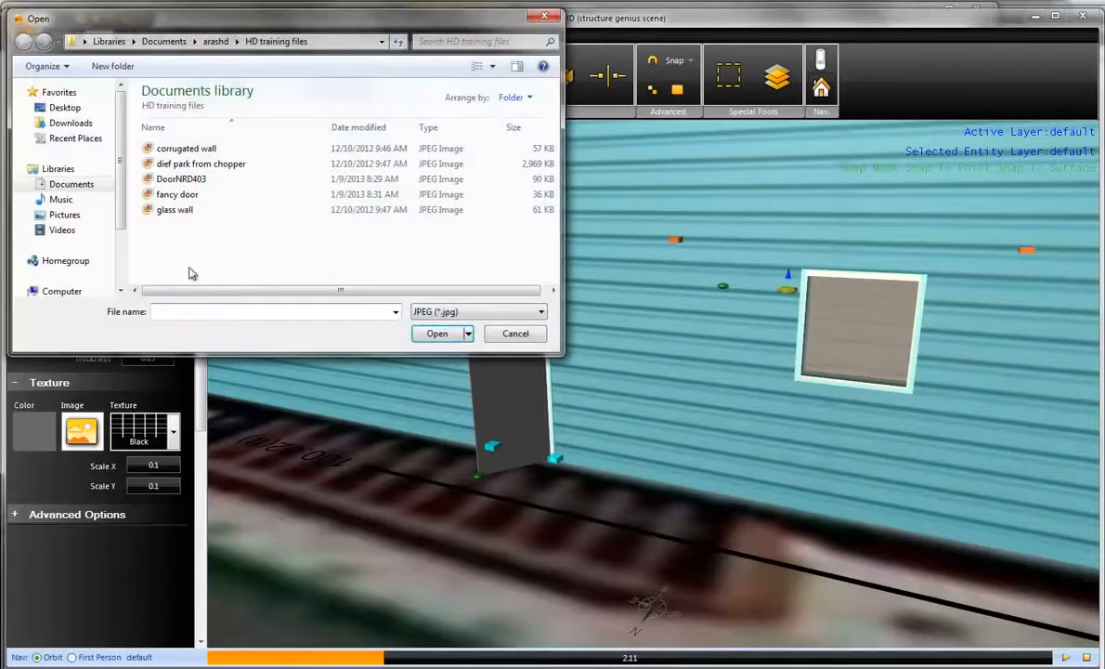
{"action": "left_click", "coordinate": [184, 197]}
{"action": "left_click", "coordinate": [433, 333]}
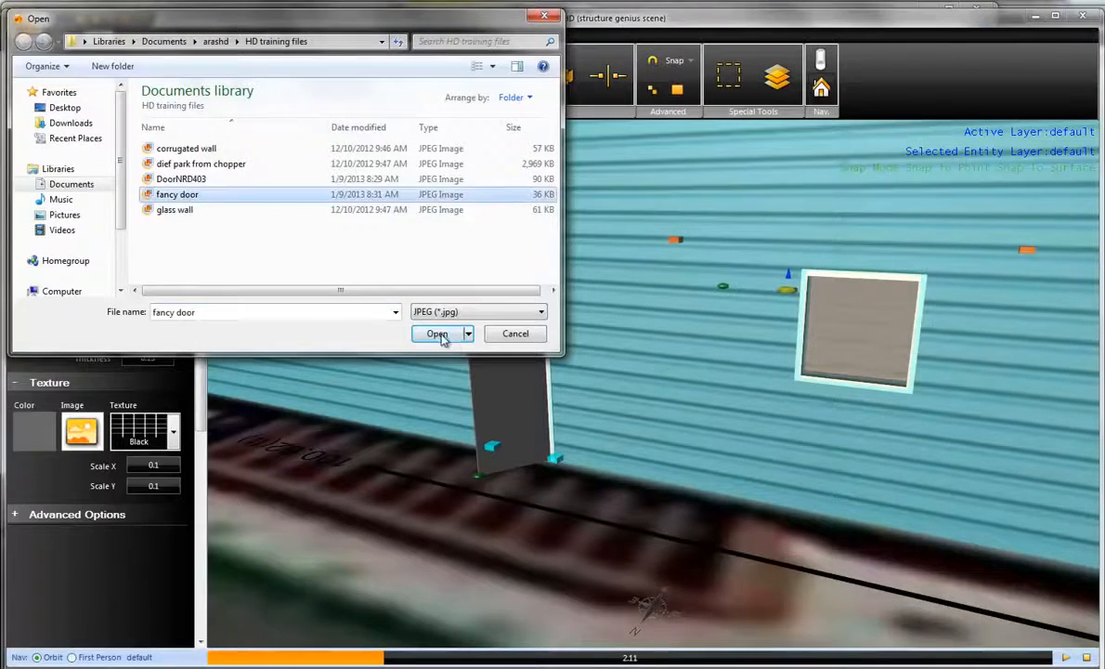
- Set the door texture's Scale X and Scale Y to 1 and deselect the door
{"action": "left_click", "coordinate": [168, 464]}
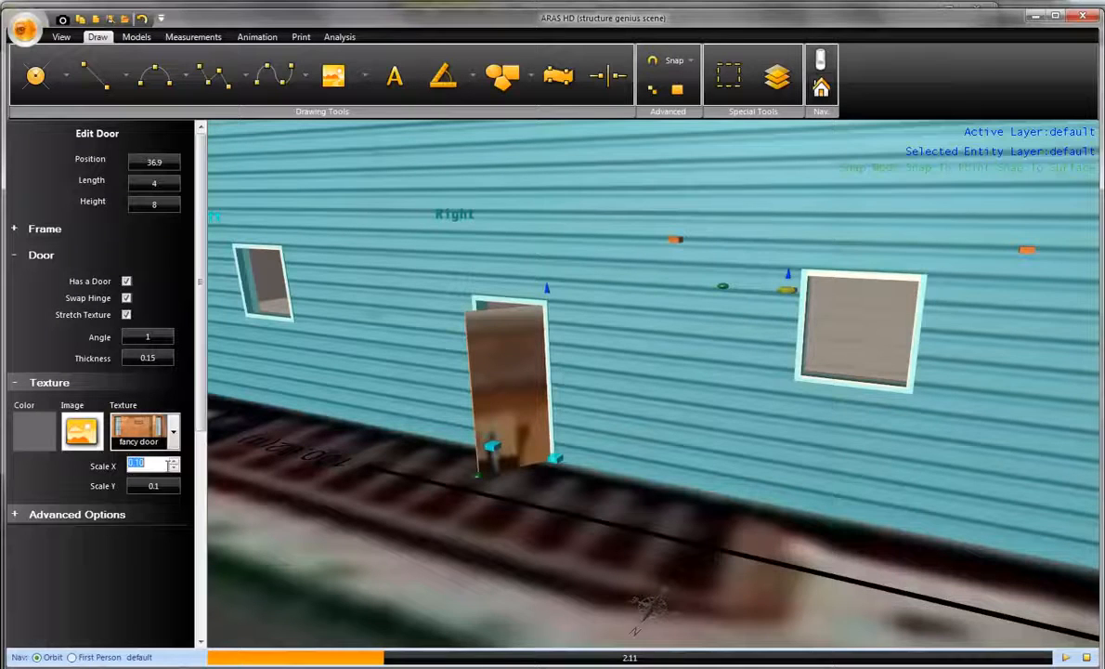
{"action": "type", "text": "1"}
{"action": "key", "text": "Tab"}
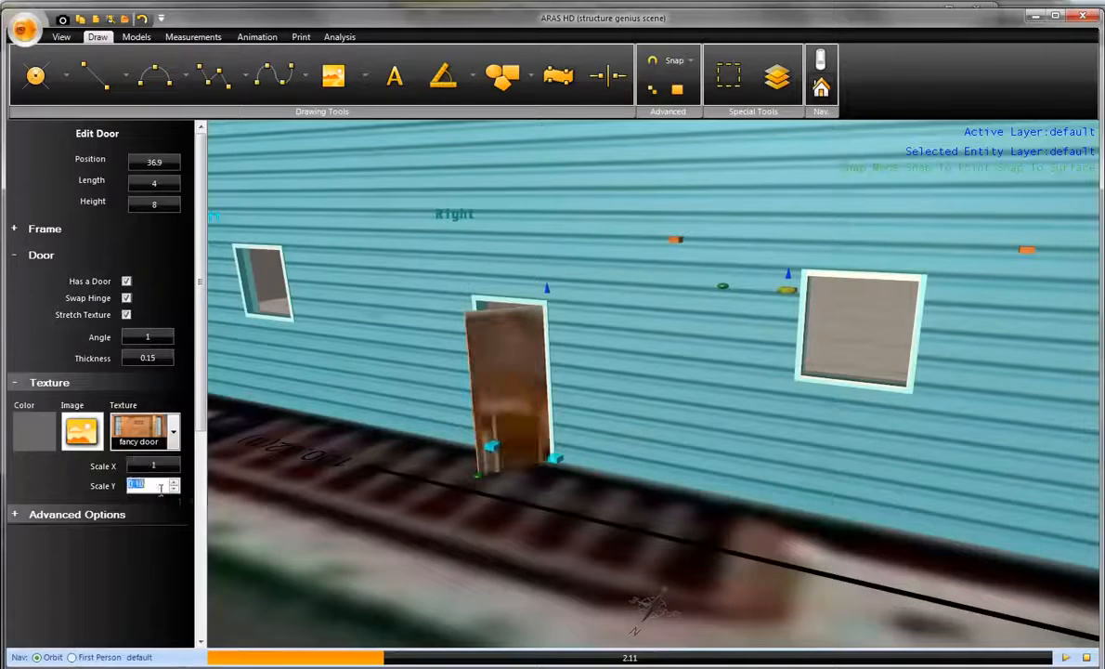
{"action": "type", "text": "1"}
{"action": "key", "text": "Tab"}
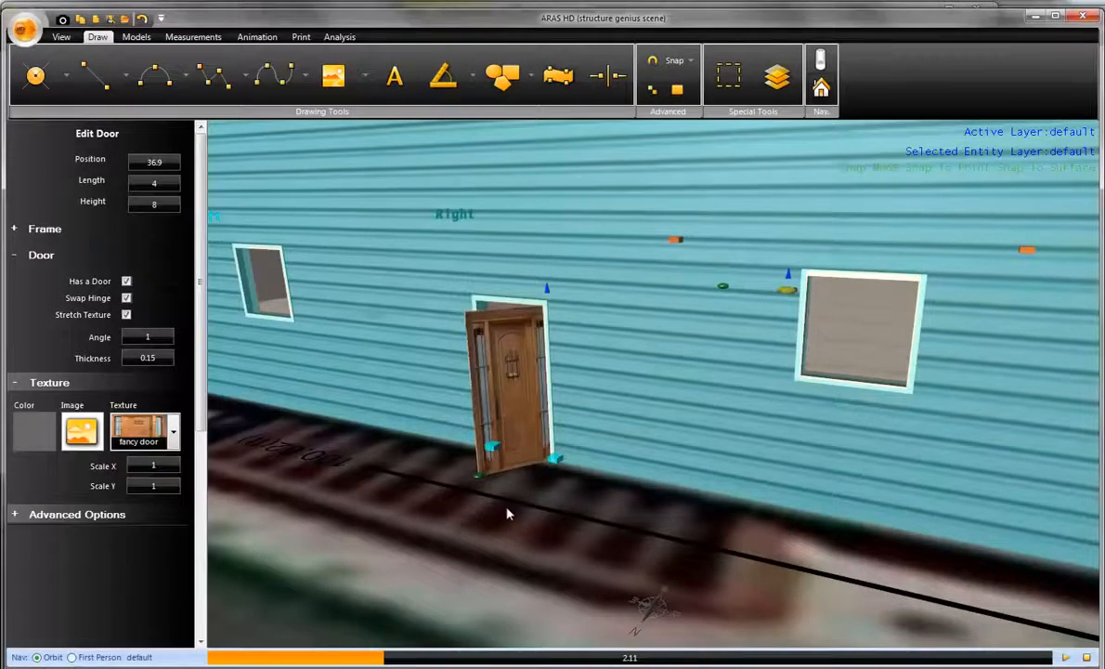
{"action": "left_click", "coordinate": [507, 493]}
- Select the wooden door, swing its leaf shut and open it partway again
{"action": "scroll", "coordinate": [509, 444], "scroll_direction": "up", "scroll_amount": 3}
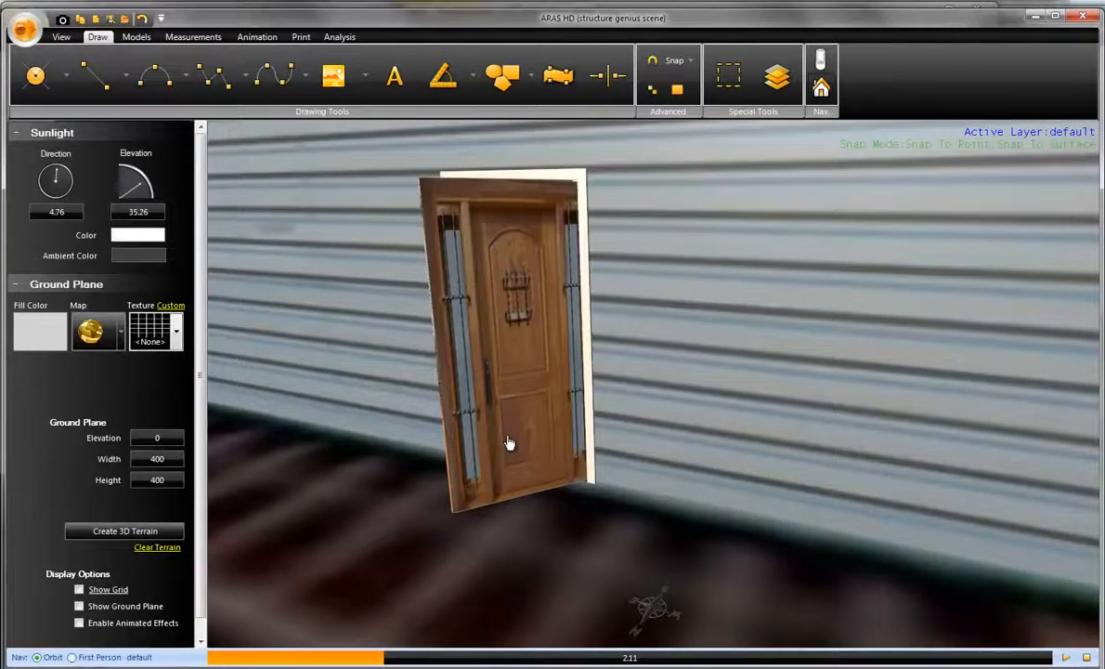
{"action": "middle_click_drag", "start_coordinate": [509, 444], "coordinate": [561, 377]}
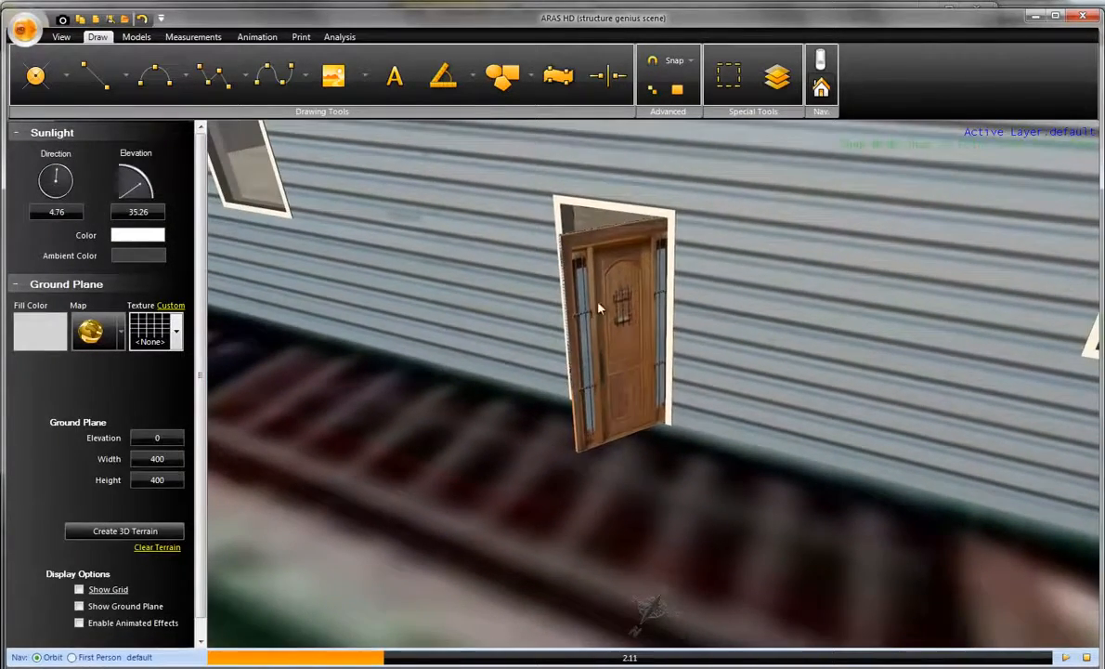
{"action": "left_click", "coordinate": [630, 217]}
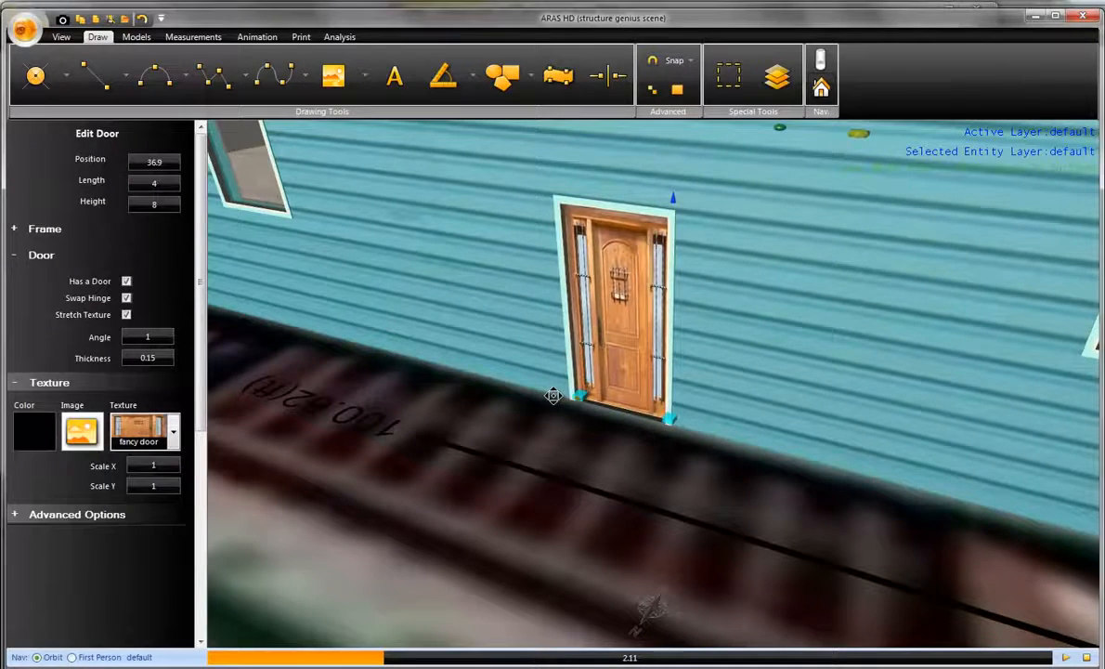
{"action": "left_click_drag", "start_coordinate": [553, 396], "coordinate": [575, 462]}
{"action": "left_click", "coordinate": [635, 506]}
- Examine the building from all sides, including the glass wall, the dark walls, the interior and the corrugated front
{"action": "scroll", "coordinate": [635, 506], "scroll_direction": "down", "scroll_amount": 2}
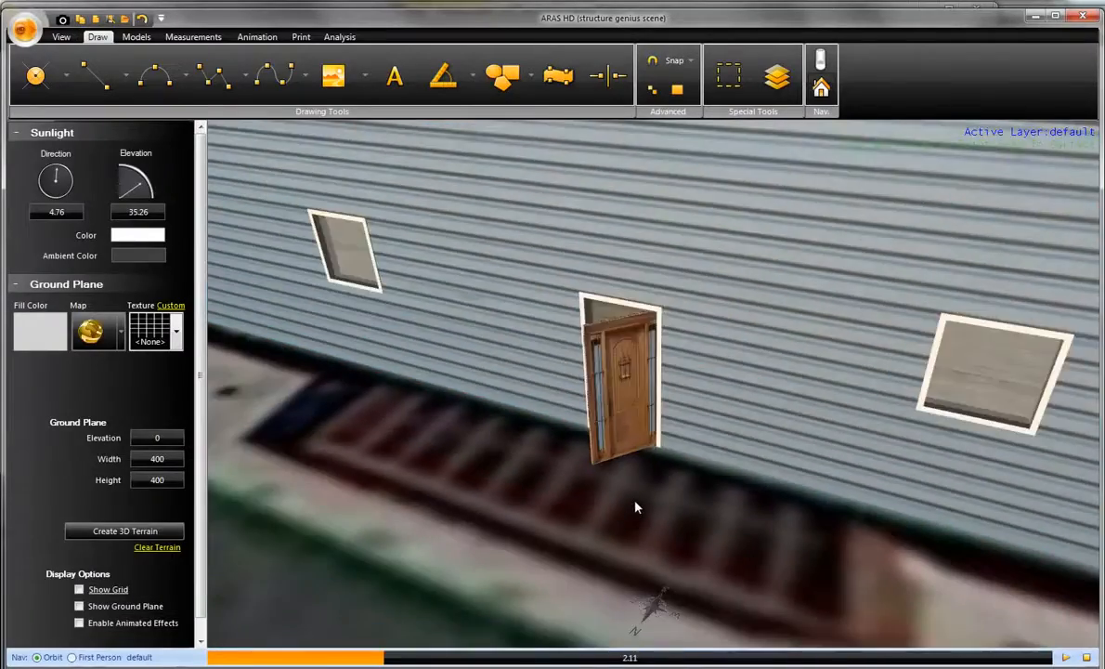
{"action": "scroll", "coordinate": [635, 507], "scroll_direction": "down", "scroll_amount": 5}
{"action": "mouse_move", "coordinate": [635, 506]}
{"action": "right_mouse_down"}
{"action": "mouse_move", "coordinate": [595, 488]}
{"action": "mouse_move", "coordinate": [636, 486]}
{"action": "right_mouse_up"}
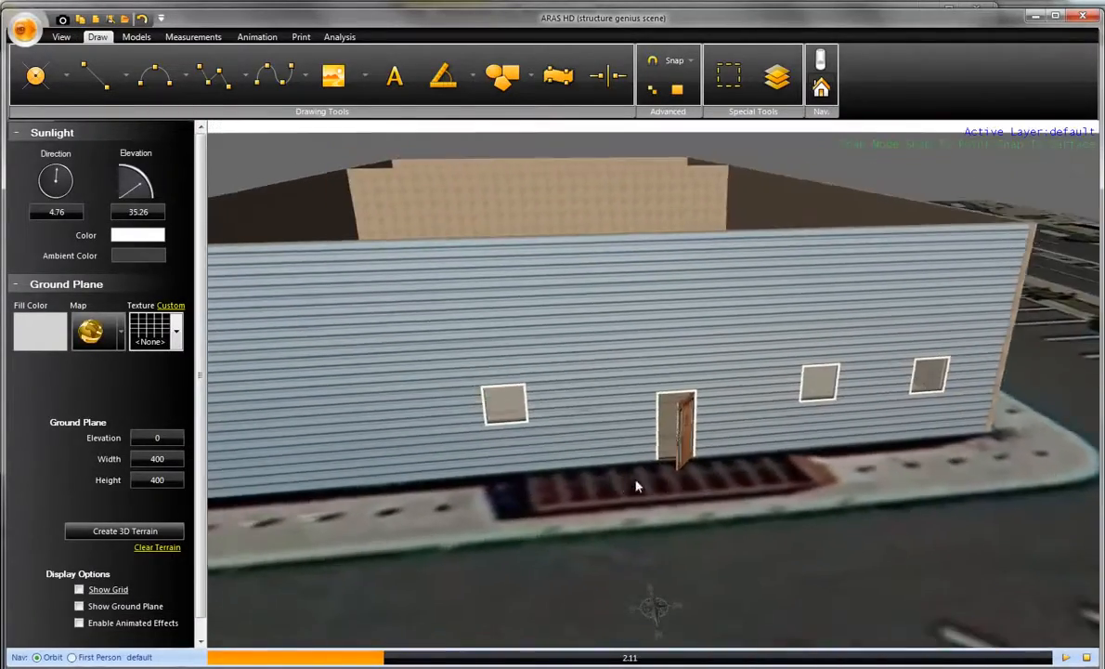
{"action": "left_click_drag", "start_coordinate": [636, 486], "coordinate": [807, 461]}
{"action": "right_click_drag", "start_coordinate": [734, 458], "coordinate": [619, 453]}
{"action": "left_click_drag", "start_coordinate": [619, 453], "coordinate": [905, 419]}
{"action": "right_click_drag", "start_coordinate": [906, 419], "coordinate": [855, 426]}
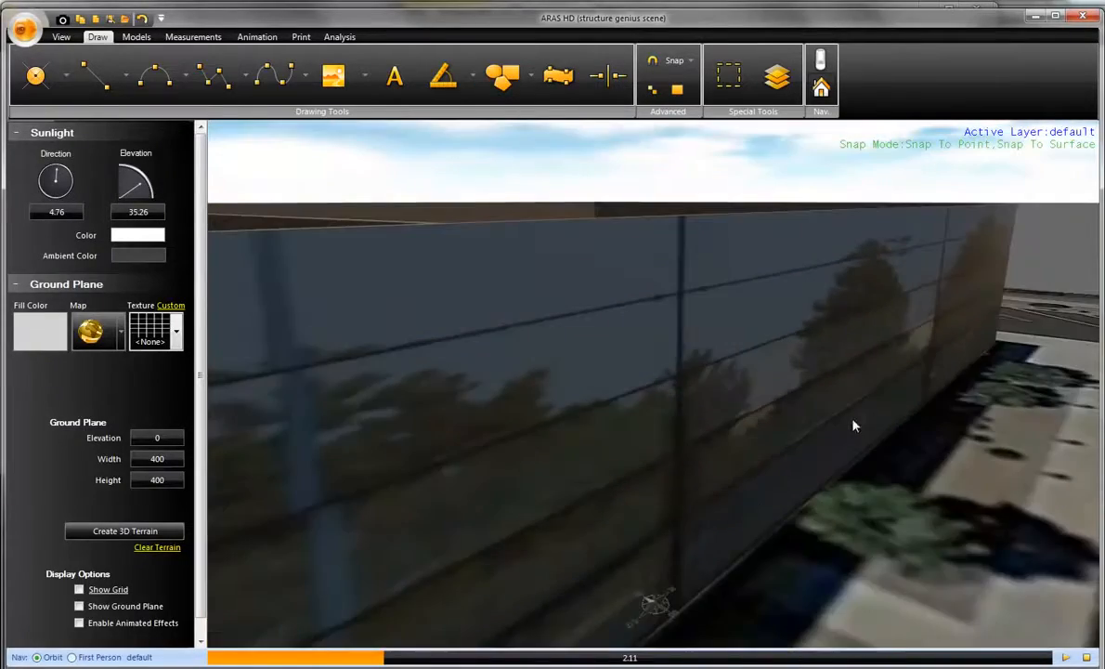
{"action": "left_click_drag", "start_coordinate": [761, 523], "coordinate": [1066, 385]}
{"action": "right_click_drag", "start_coordinate": [830, 444], "coordinate": [822, 453]}
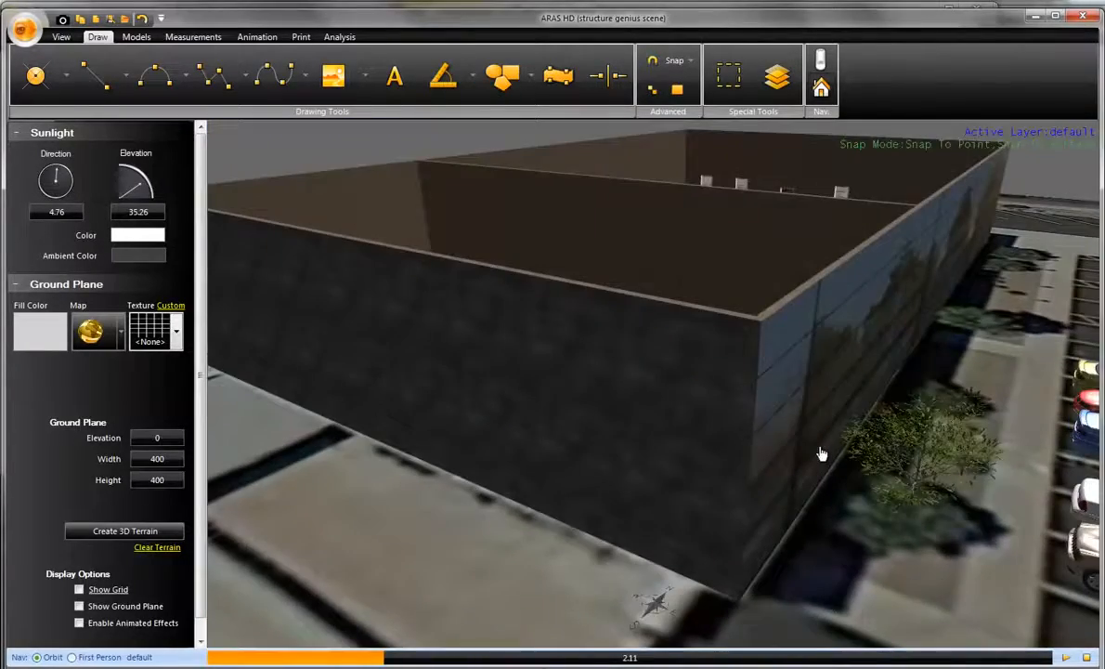
{"action": "scroll", "coordinate": [821, 453], "scroll_direction": "down", "scroll_amount": 5}
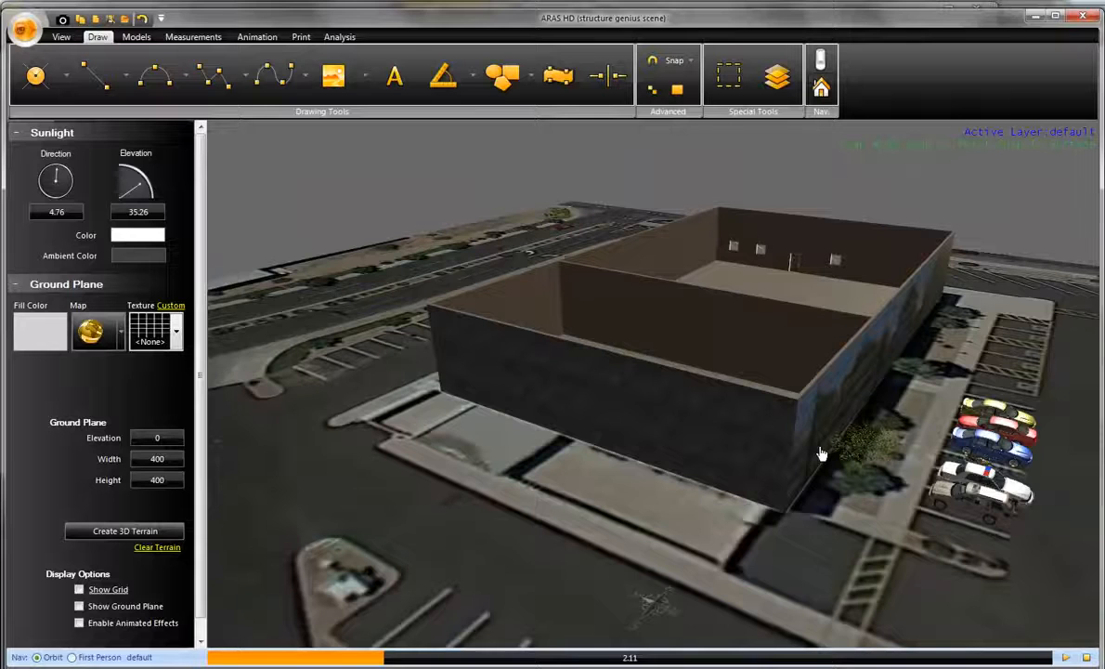
{"action": "right_click_drag", "start_coordinate": [821, 453], "coordinate": [710, 484]}
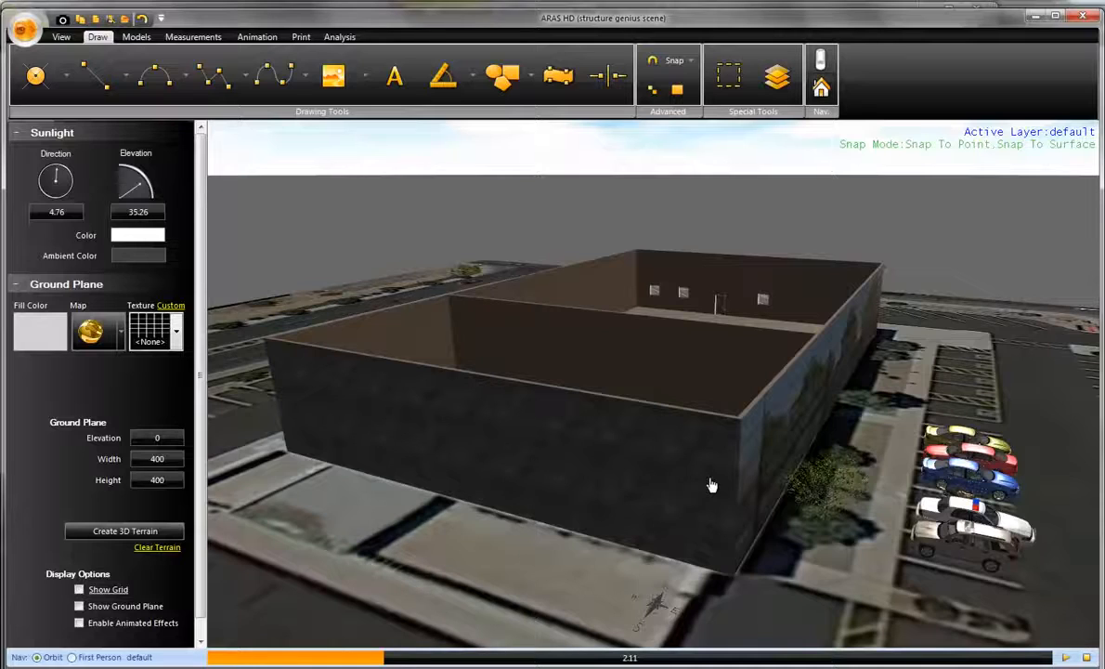
{"action": "right_click_drag", "start_coordinate": [584, 515], "coordinate": [819, 439]}
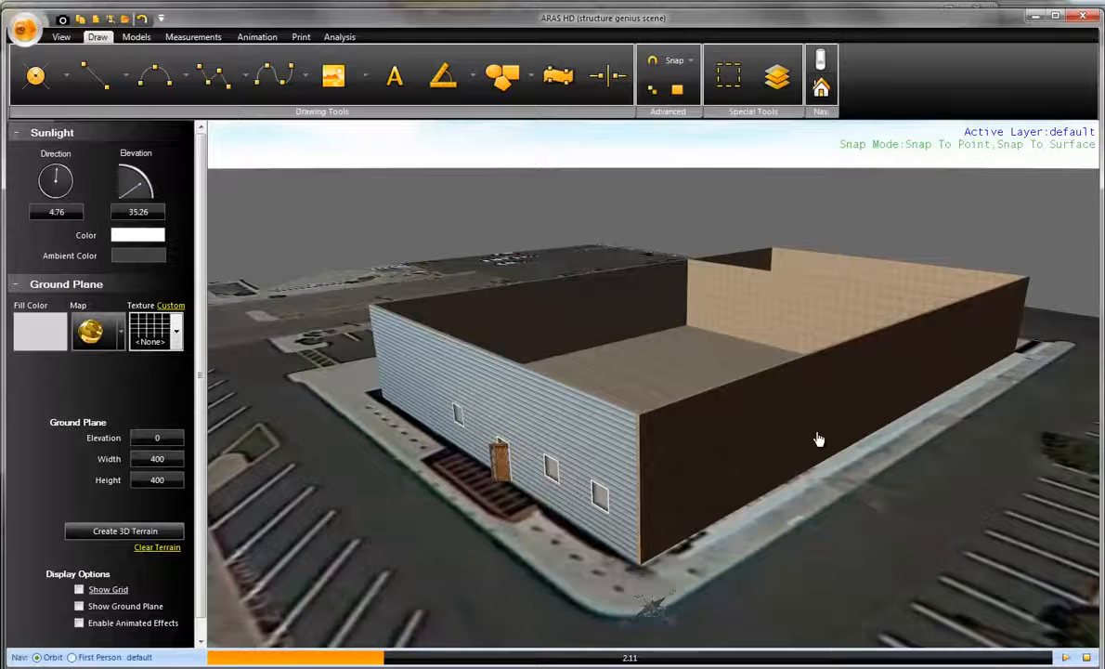
{"action": "scroll", "coordinate": [713, 447], "scroll_direction": "up", "scroll_amount": 1}
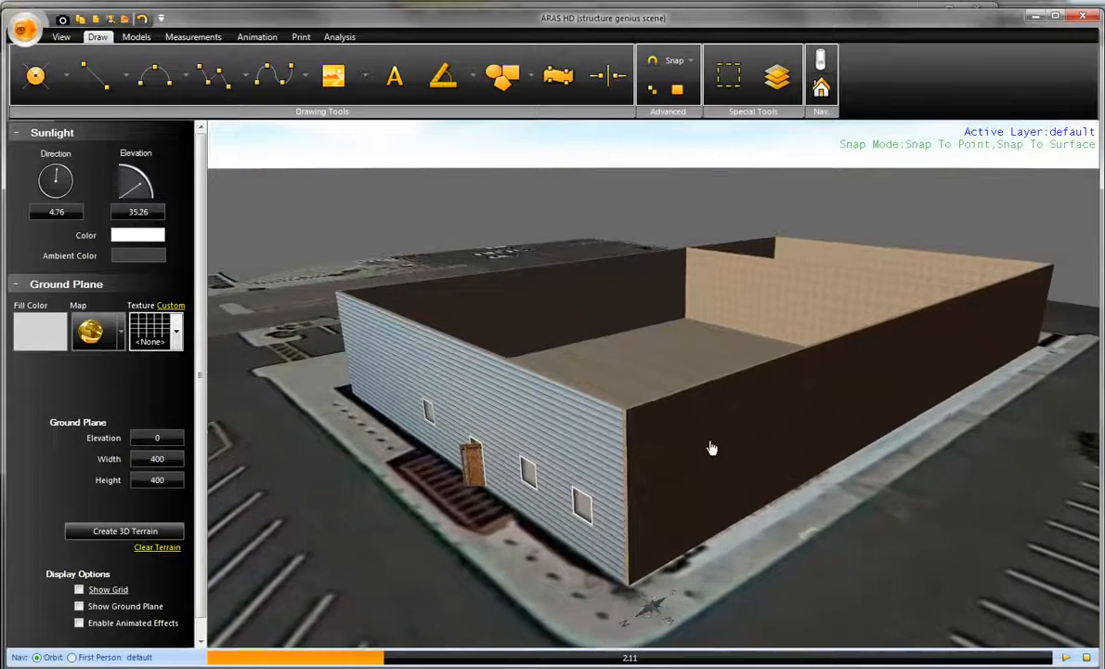
{"action": "left_click_drag", "start_coordinate": [710, 449], "coordinate": [704, 446]}
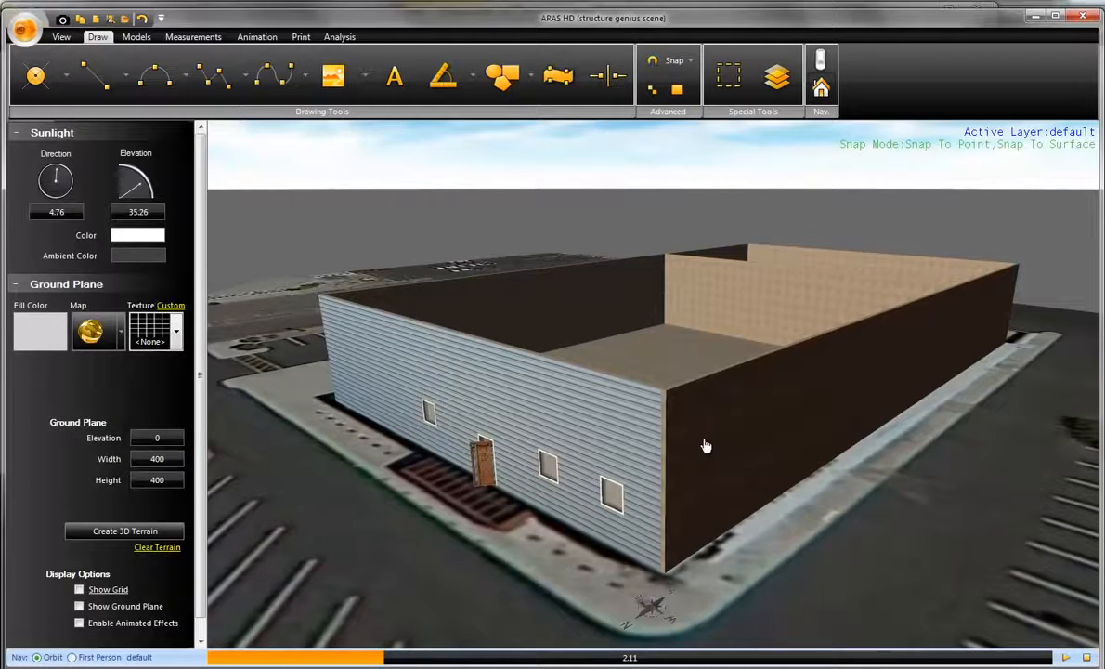
- Create a ceiling over the building from its outer walls and deselect them
{"action": "left_click", "coordinate": [692, 387]}
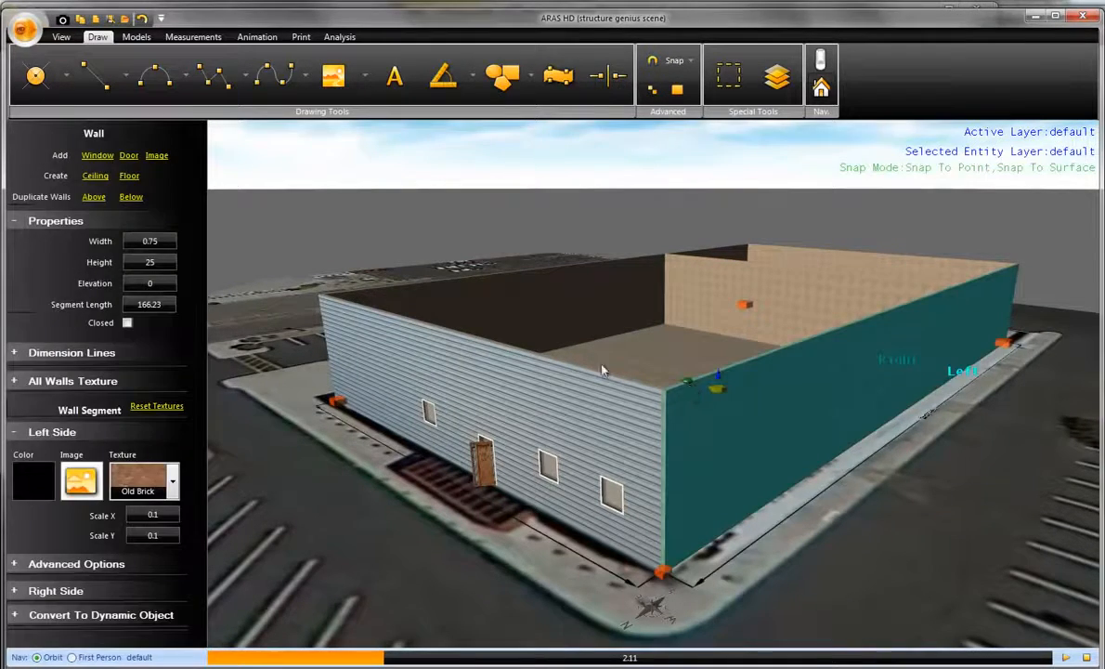
{"action": "left_click", "coordinate": [94, 175]}
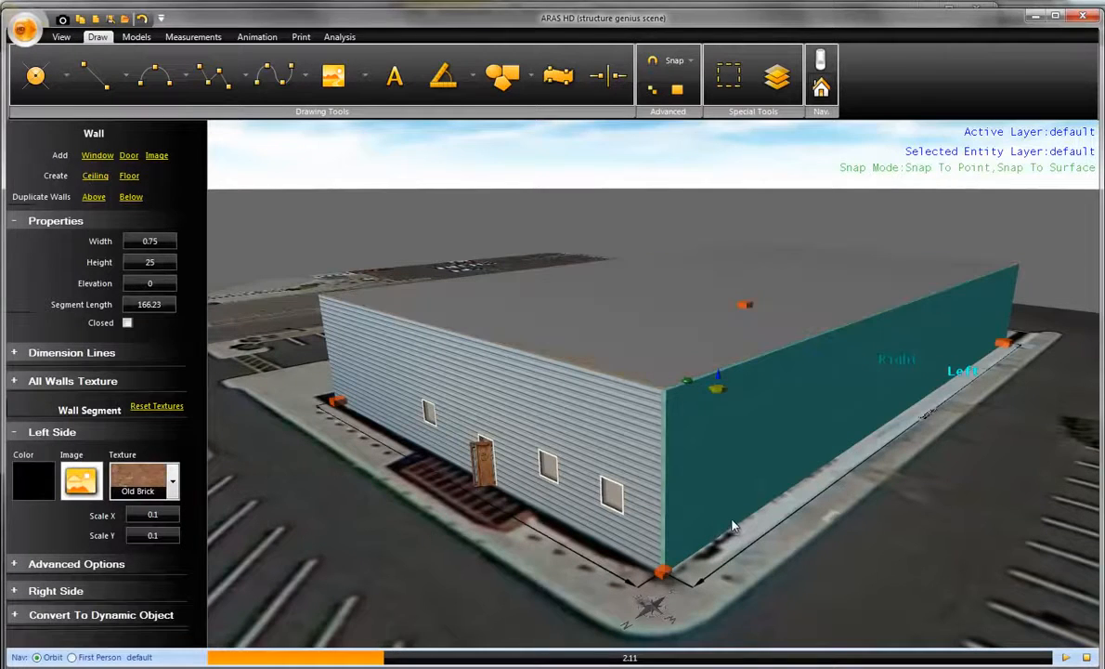
{"action": "left_click", "coordinate": [742, 537]}
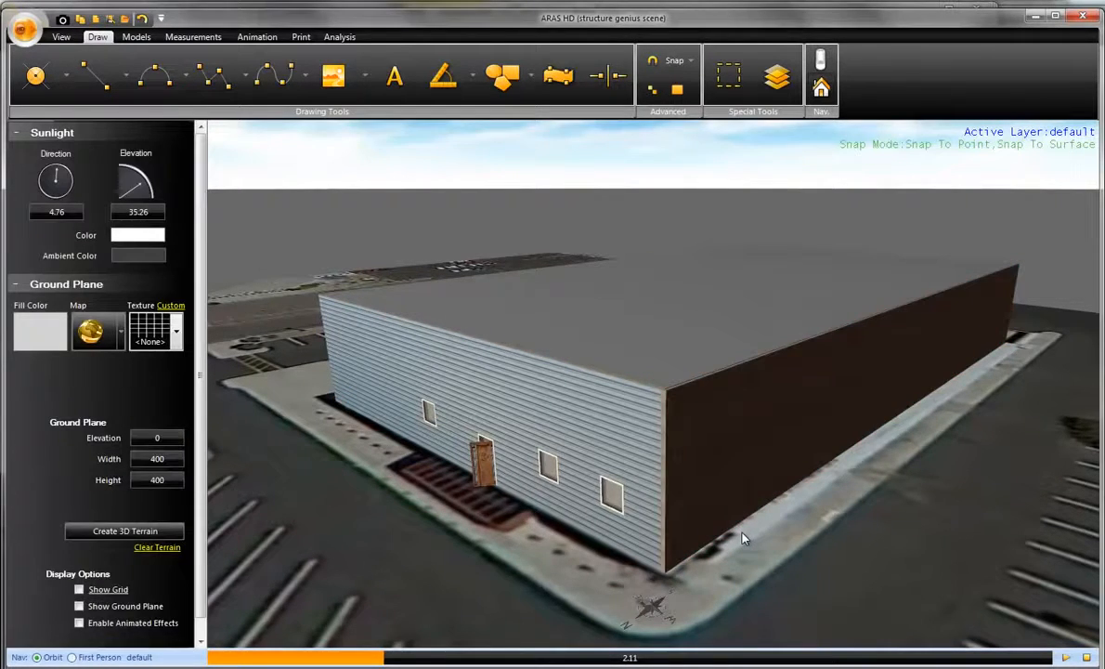
{"action": "scroll", "coordinate": [743, 537], "scroll_direction": "down", "scroll_amount": 2}
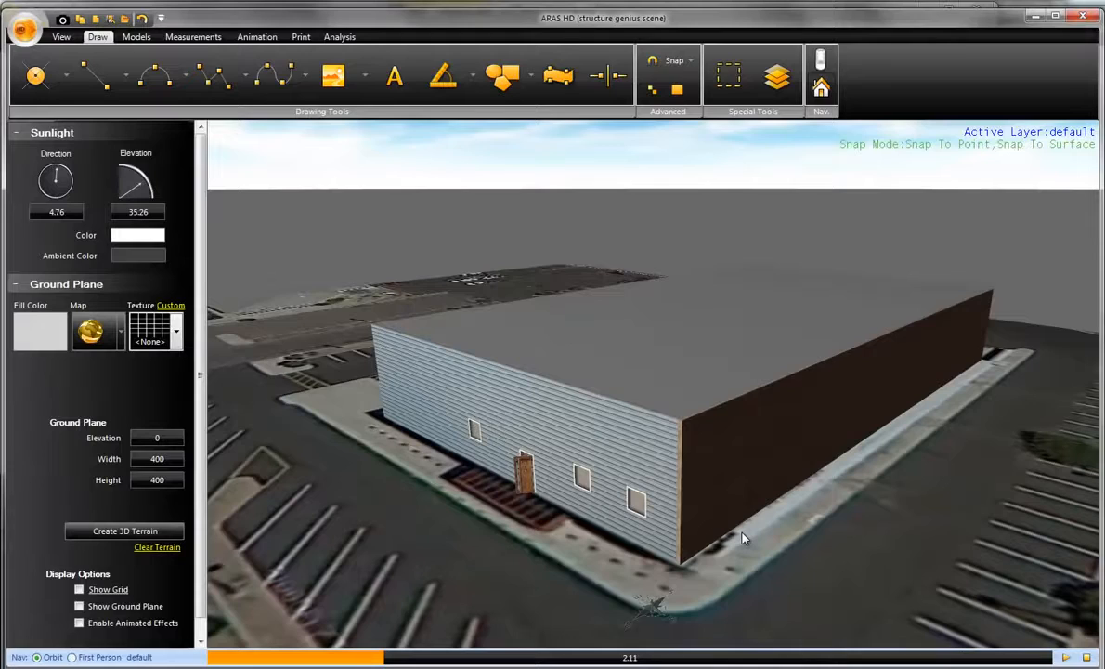